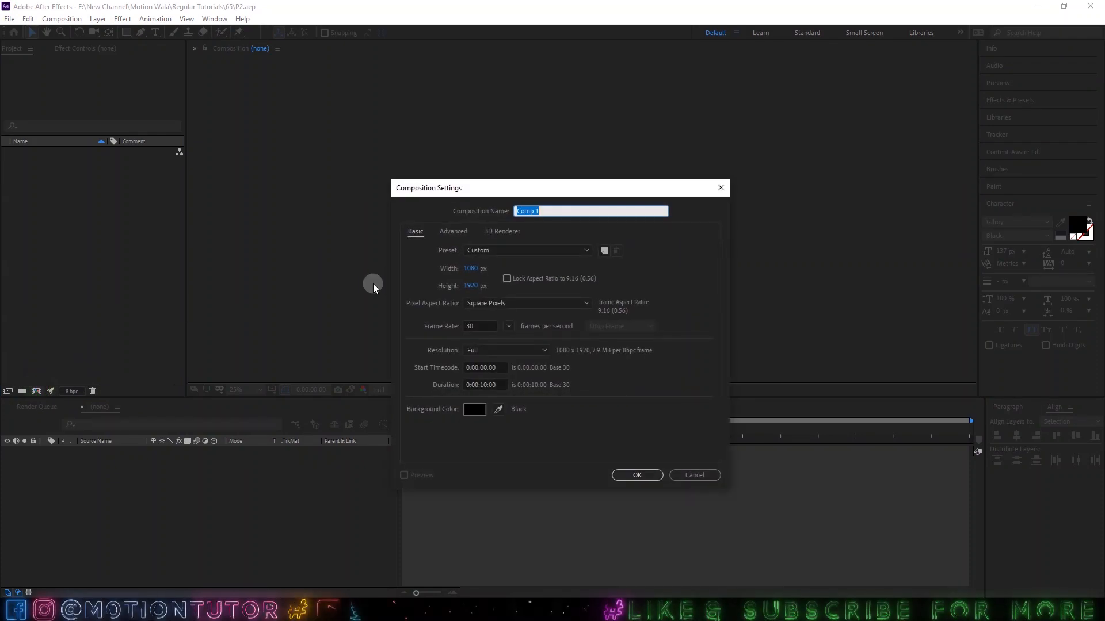
Step: Create a composition named Animation at 1080 x 1920 px, 30 fps, with a 10-second duration
click(482, 269)
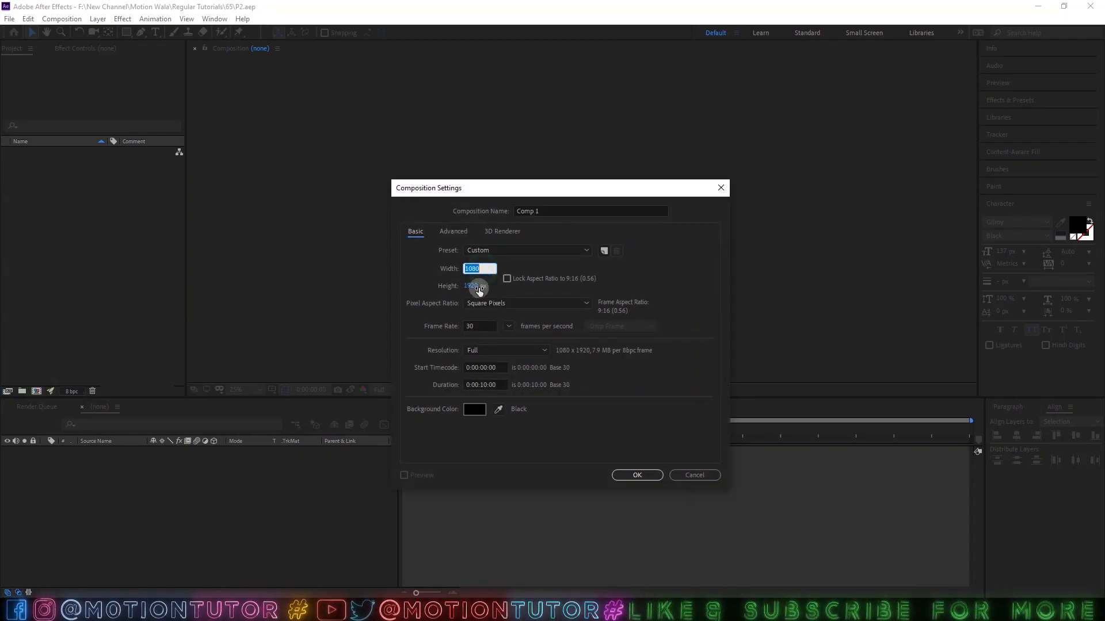
click(480, 287)
click(481, 326)
click(503, 386)
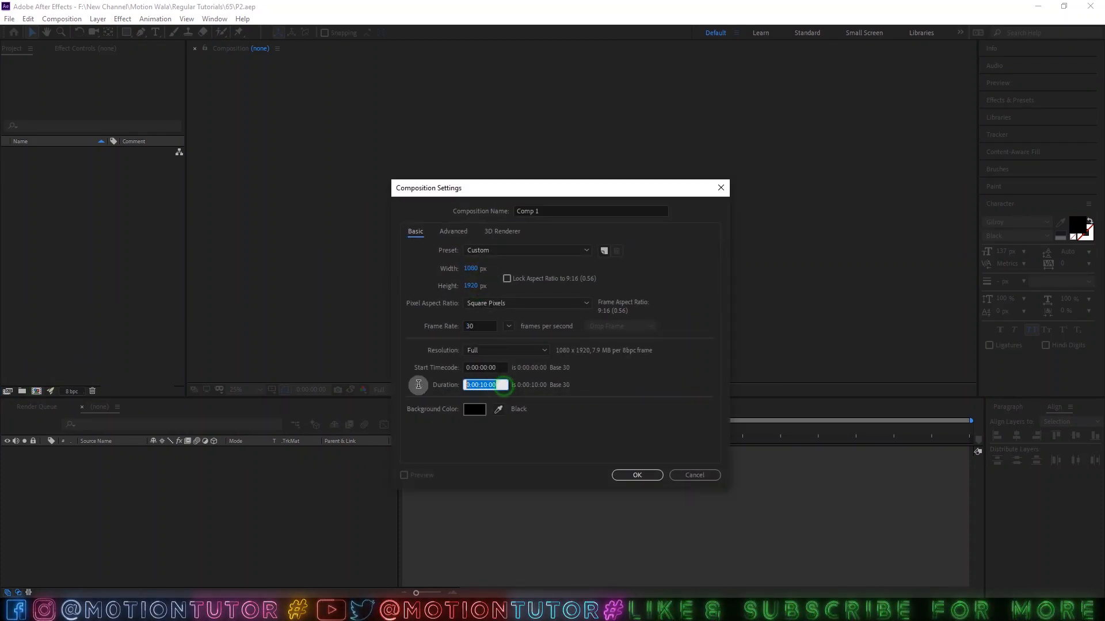
double_click(523, 211)
text(Animation)
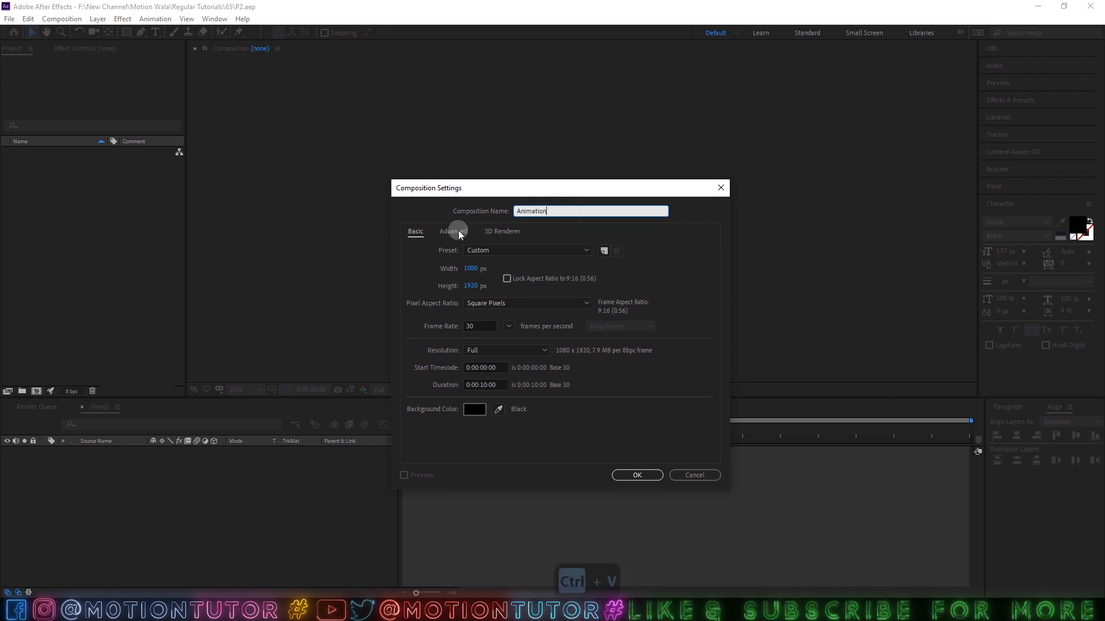
click(637, 470)
click(93, 487)
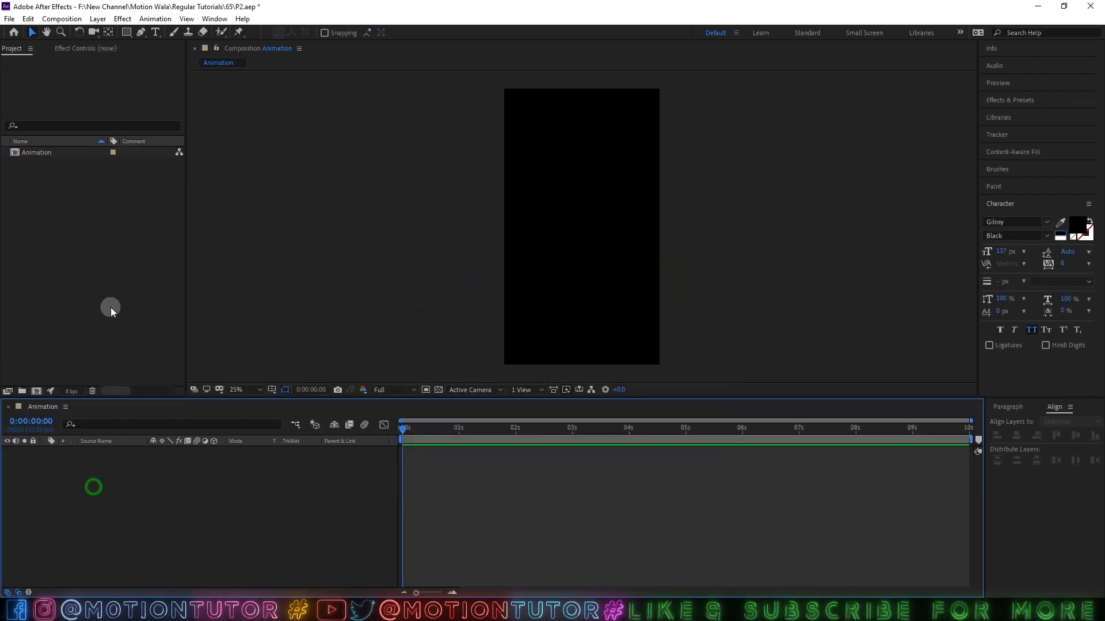
Step: Add a comp-sized dark gray solid named BG to the Animation composition
click(98, 18)
mouse_move(110, 32)
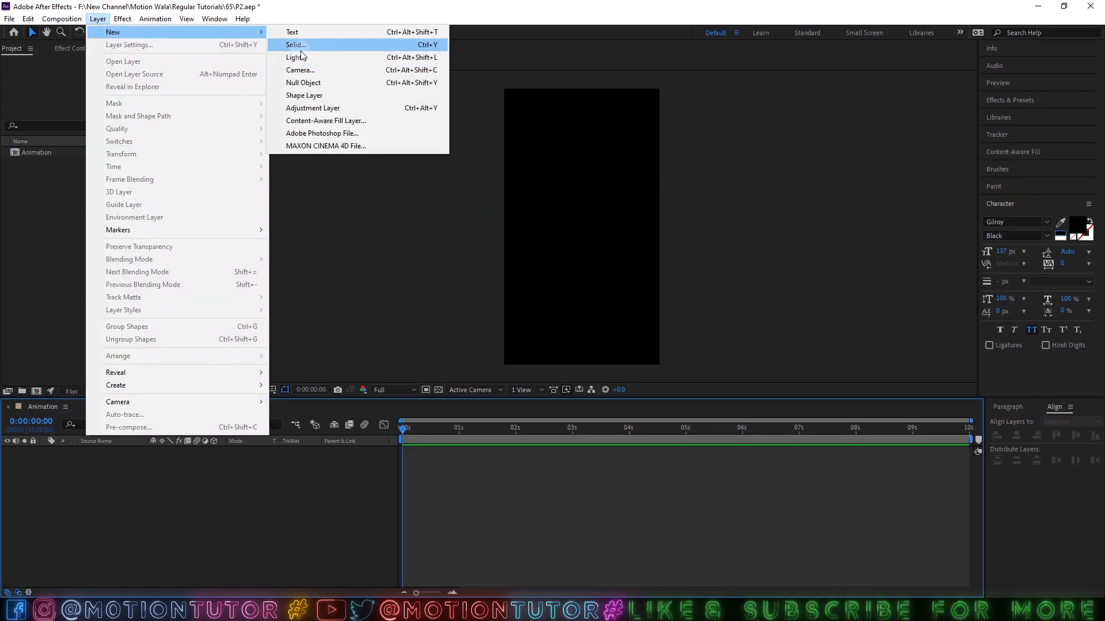
click(299, 48)
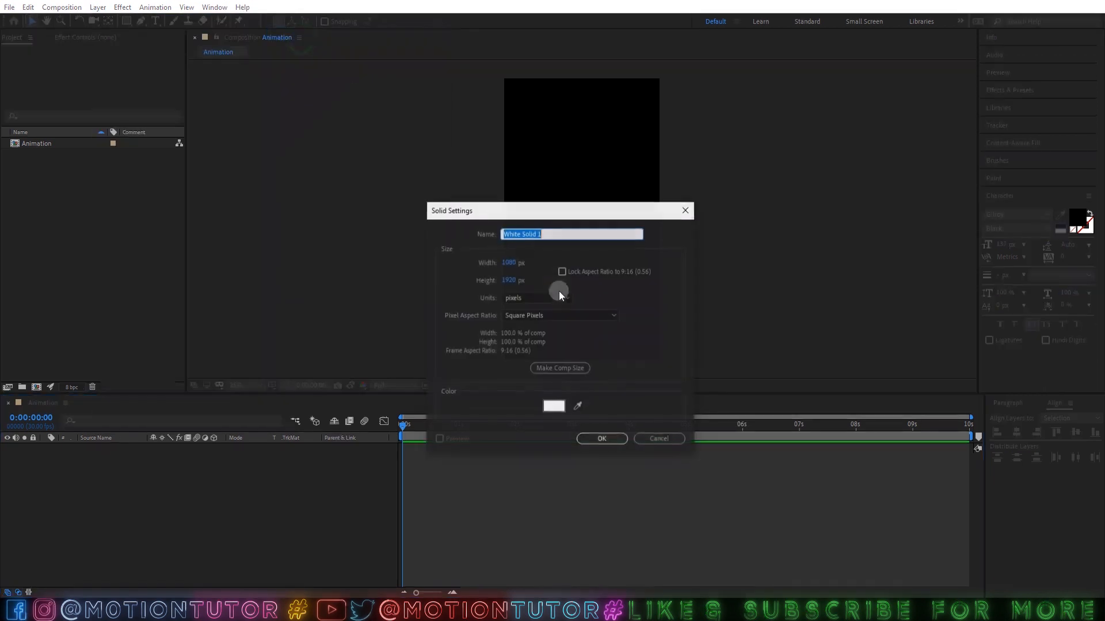
text(BG)
click(553, 404)
drag(423, 325, 401, 325)
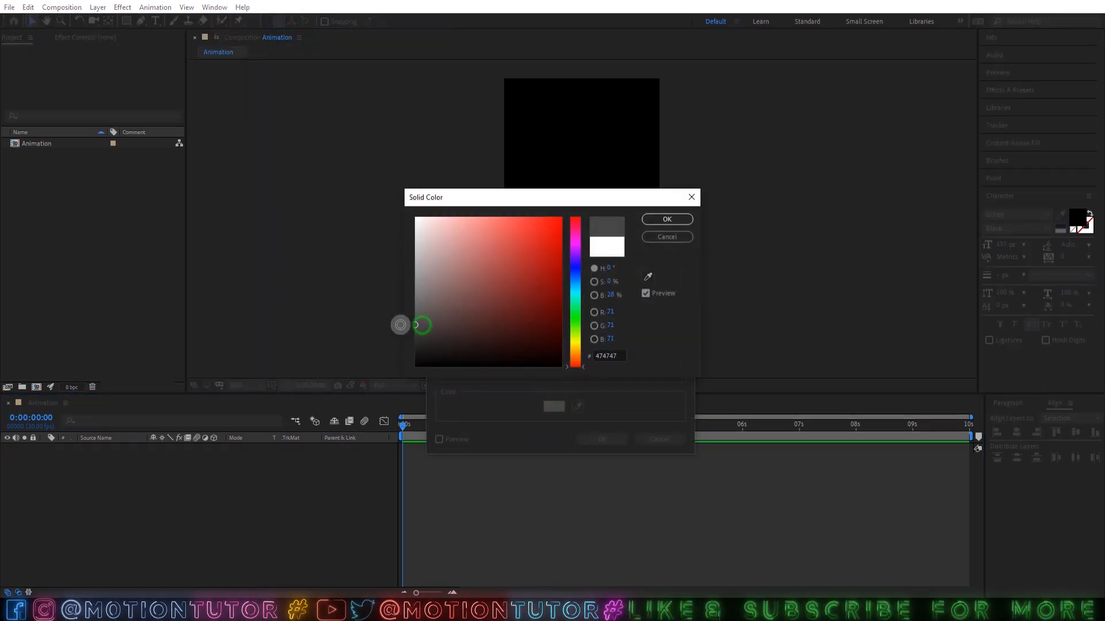
click(649, 223)
click(601, 439)
Step: Add a second comp-sized dark gray solid named Grid above the BG layer
click(98, 7)
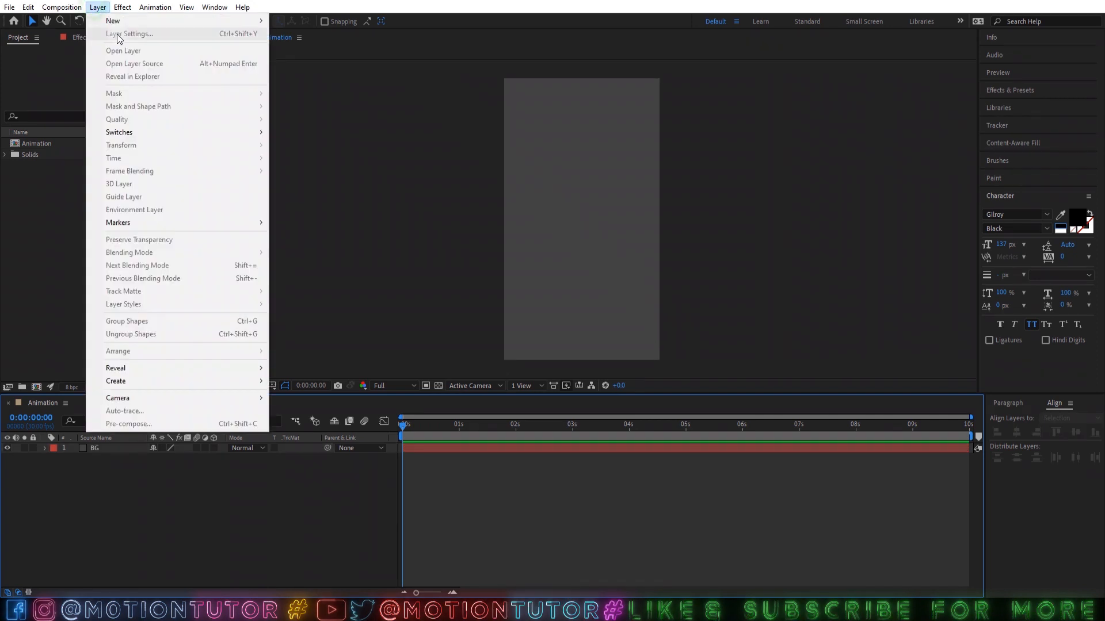
mouse_move(115, 21)
click(299, 33)
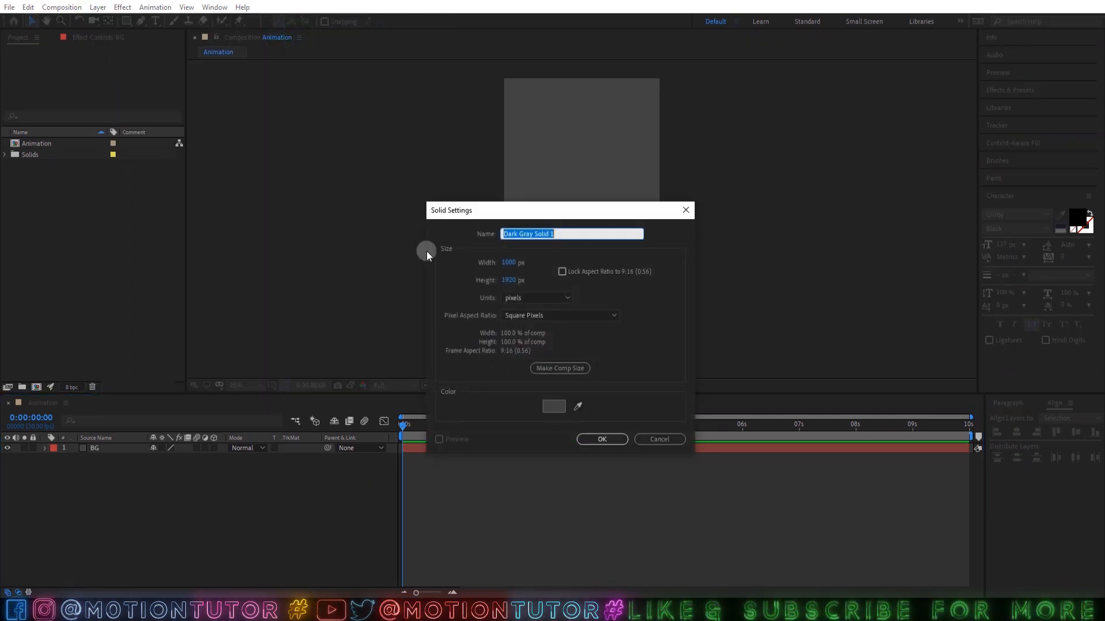
click(602, 439)
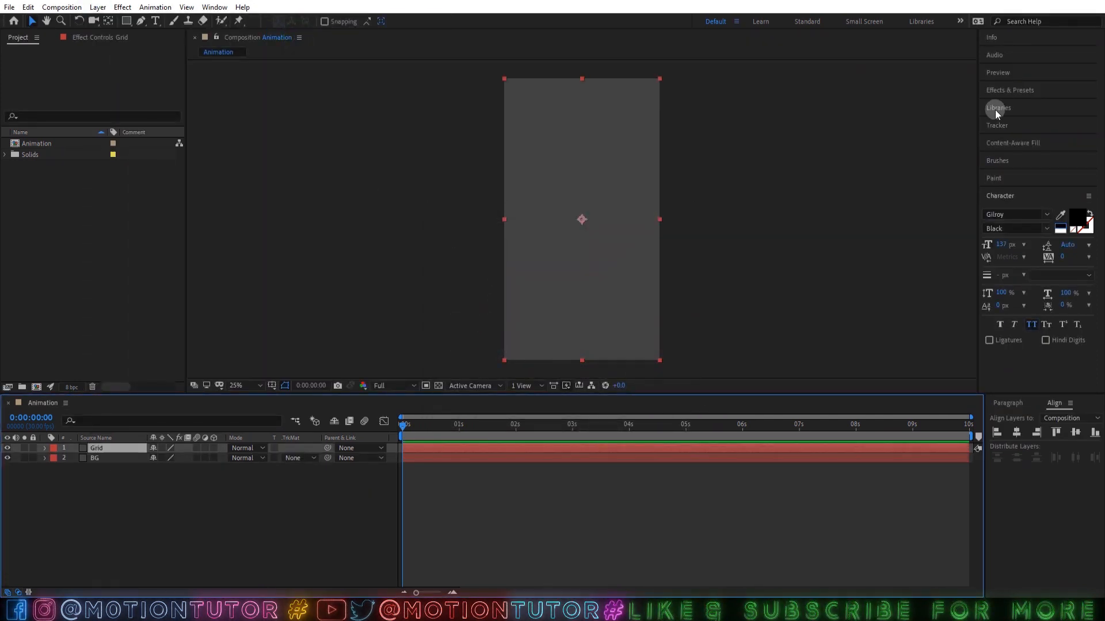
Step: Find the Grid effect in the Generate category and apply it to the Grid layer
click(1008, 90)
click(1015, 105)
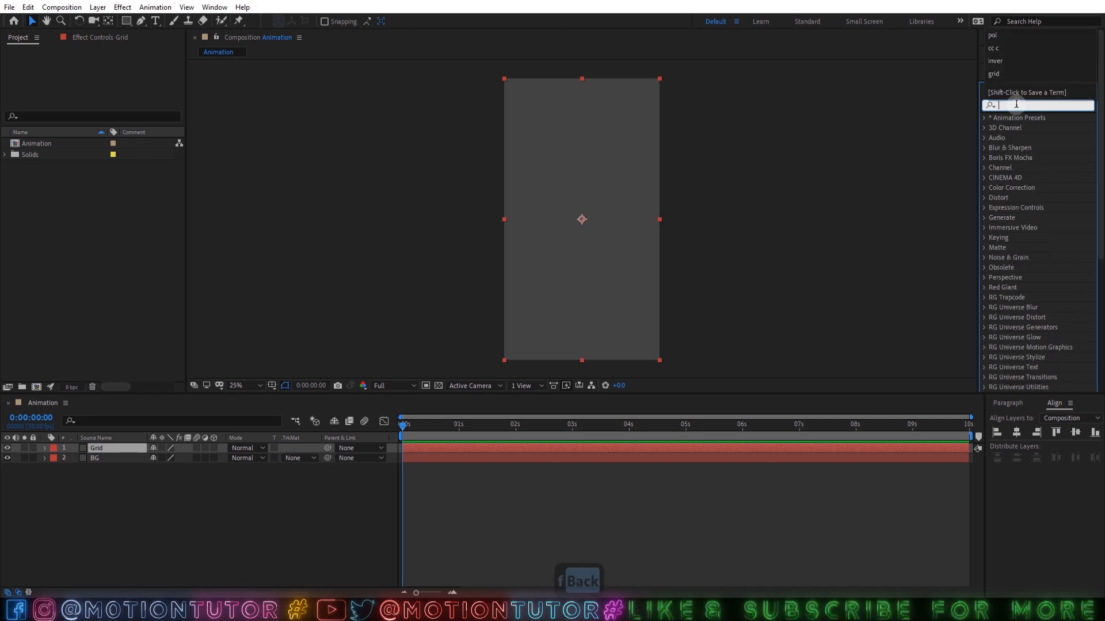
text(grid)
drag(1016, 248, 620, 192)
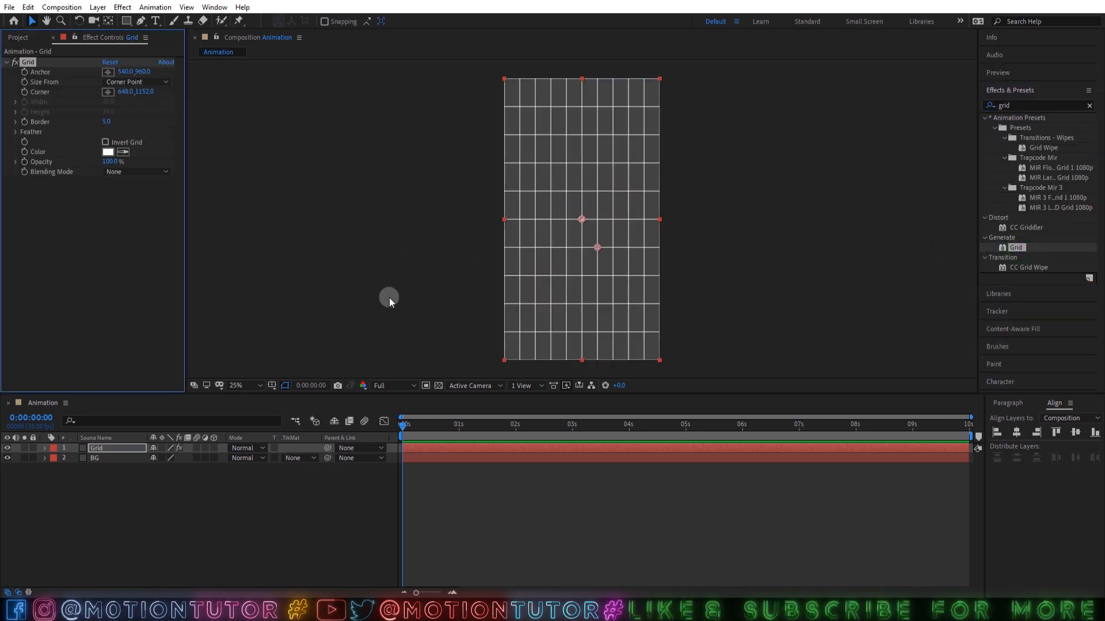
Step: Size the grid from Width & Height Sliders, with width 156.8, height 173.2 and border 3
click(133, 81)
click(130, 121)
drag(109, 102, 196, 109)
drag(46, 144, 110, 157)
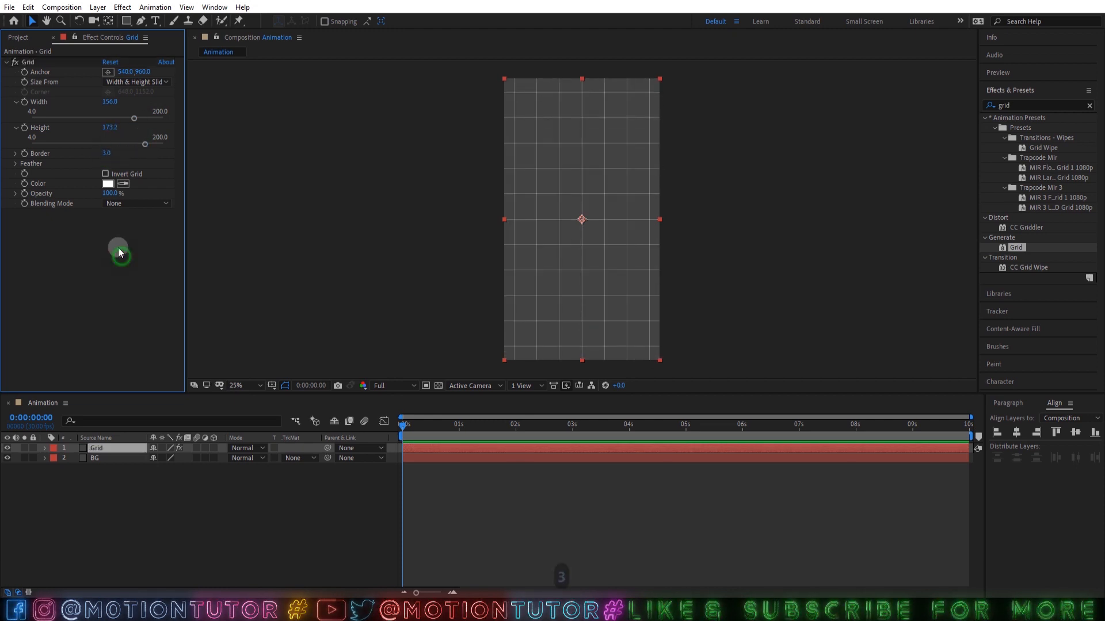
Step: Scale the Grid layer to 90%
click(104, 452)
key(s)
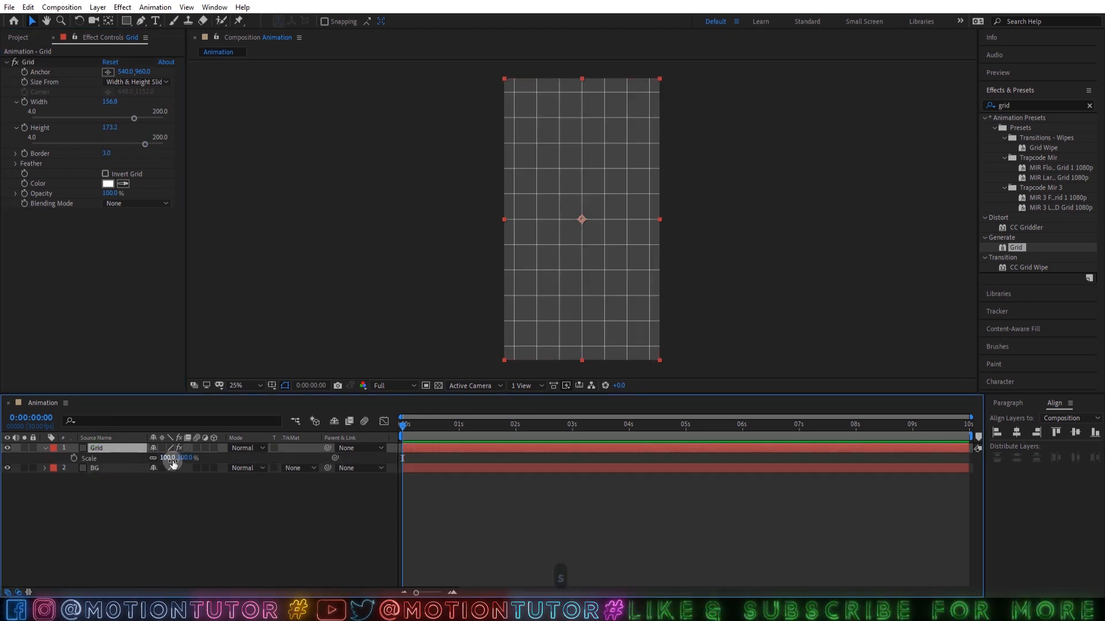
click(171, 460)
text(90)
key(Return)
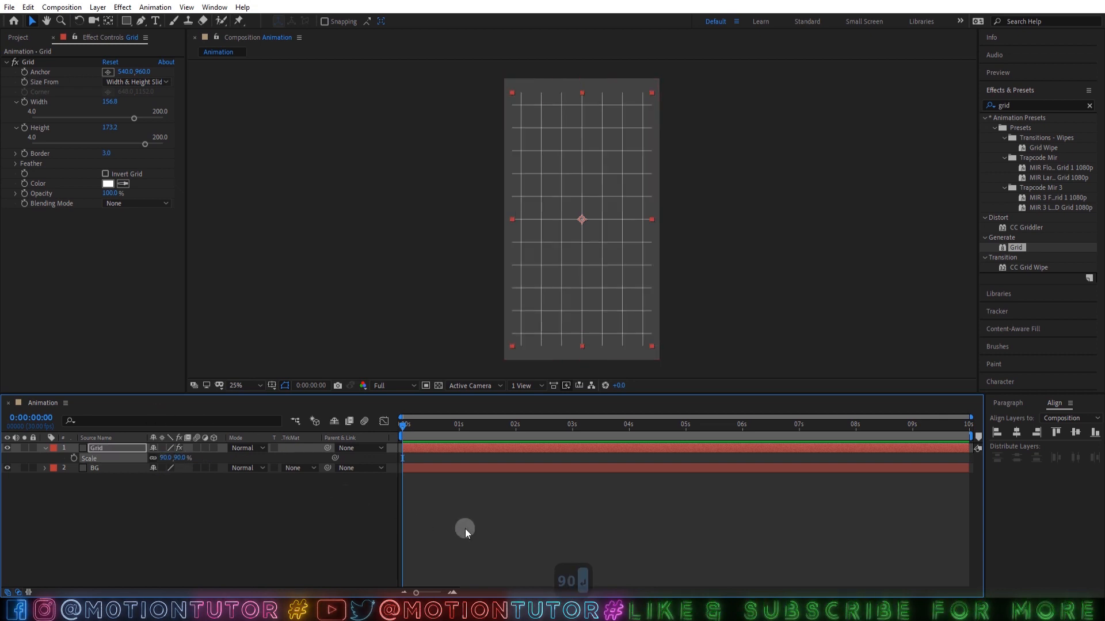
click(465, 529)
Step: Create a composition named Text_01 at 700 x 175 px
click(23, 38)
click(35, 388)
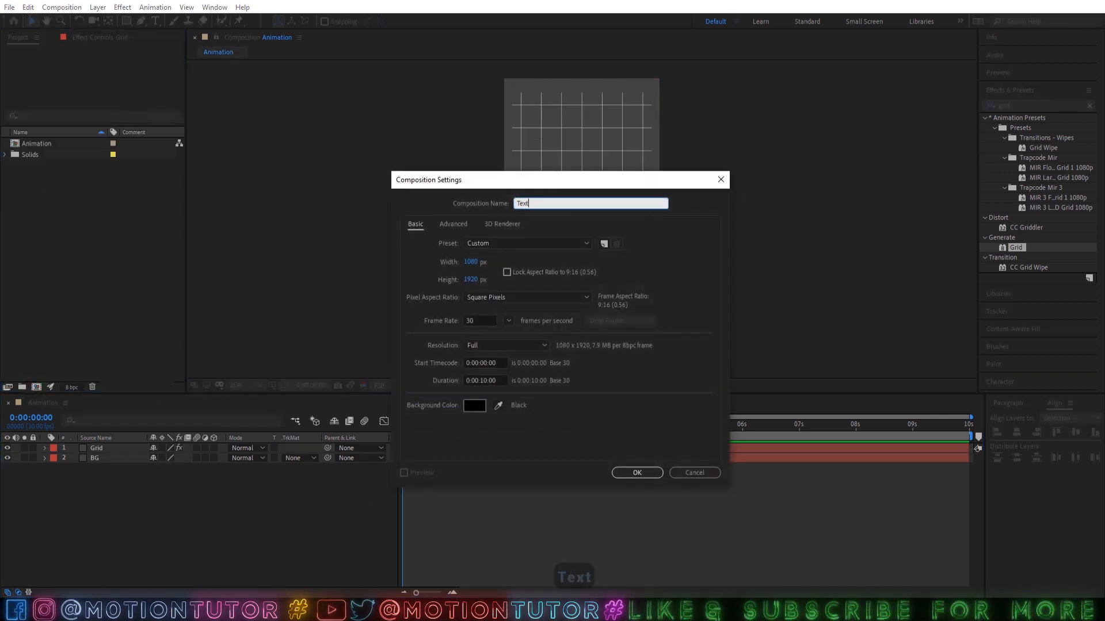
click(470, 279)
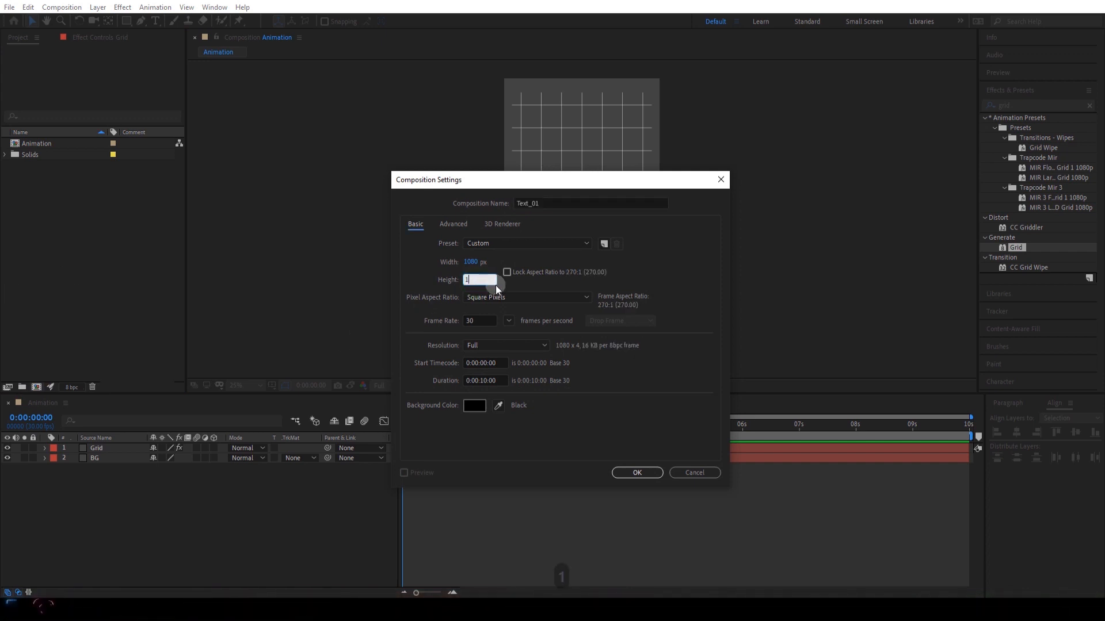
text(175)
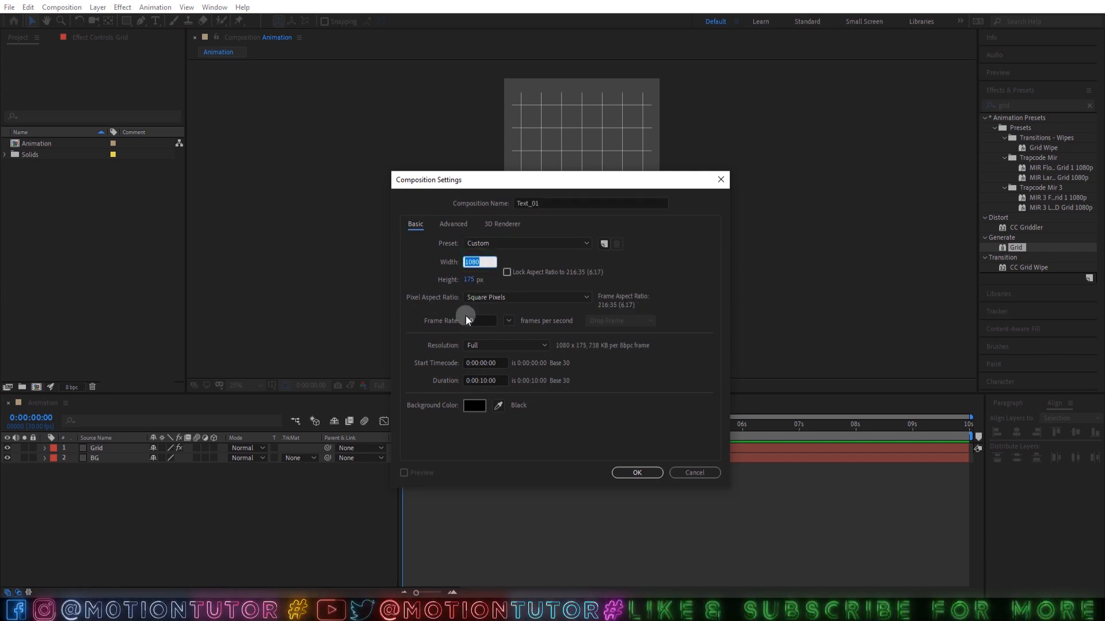
text(70)
click(629, 473)
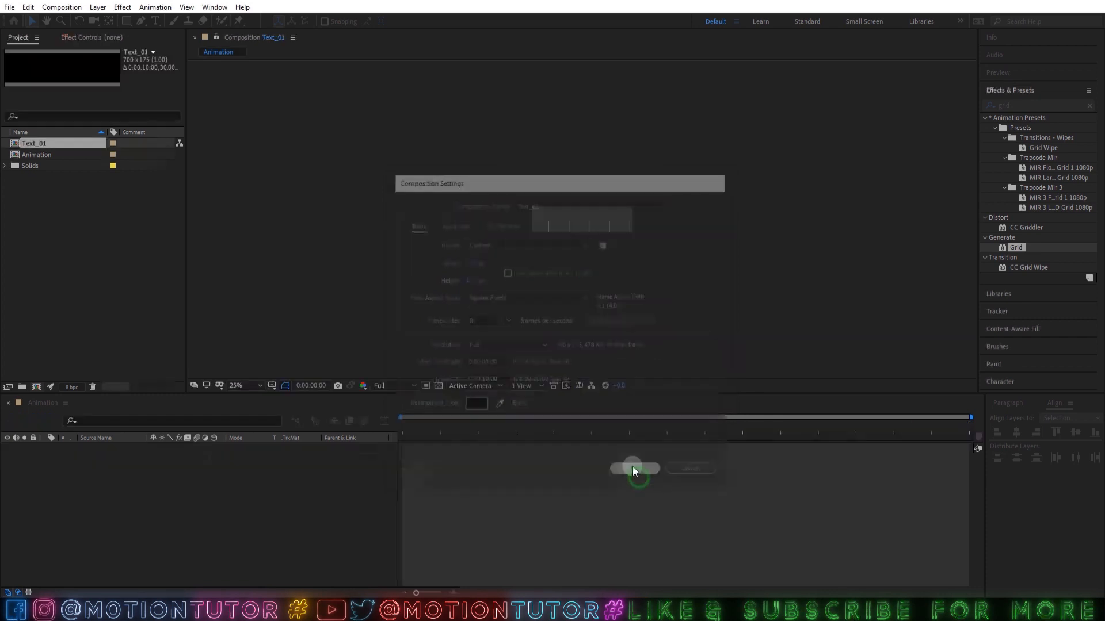
Step: Add the white title text "TUTORIAL" to the Text_01 composition in Gilroy Black at 137 px
key(ctrl+t)
click(590, 237)
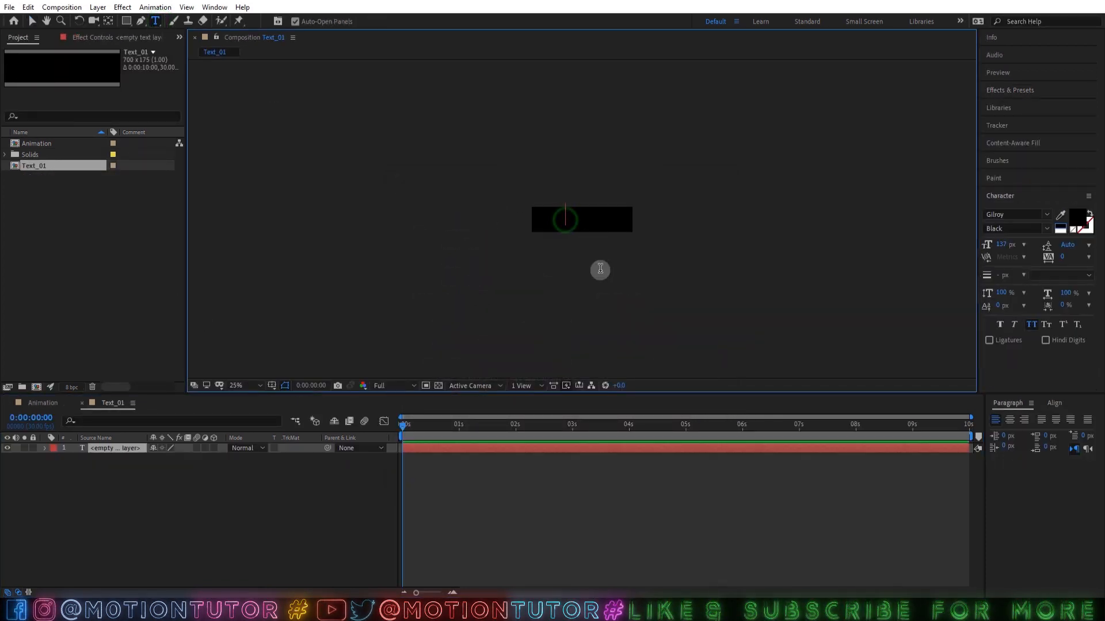
scroll(593, 230, up, 2)
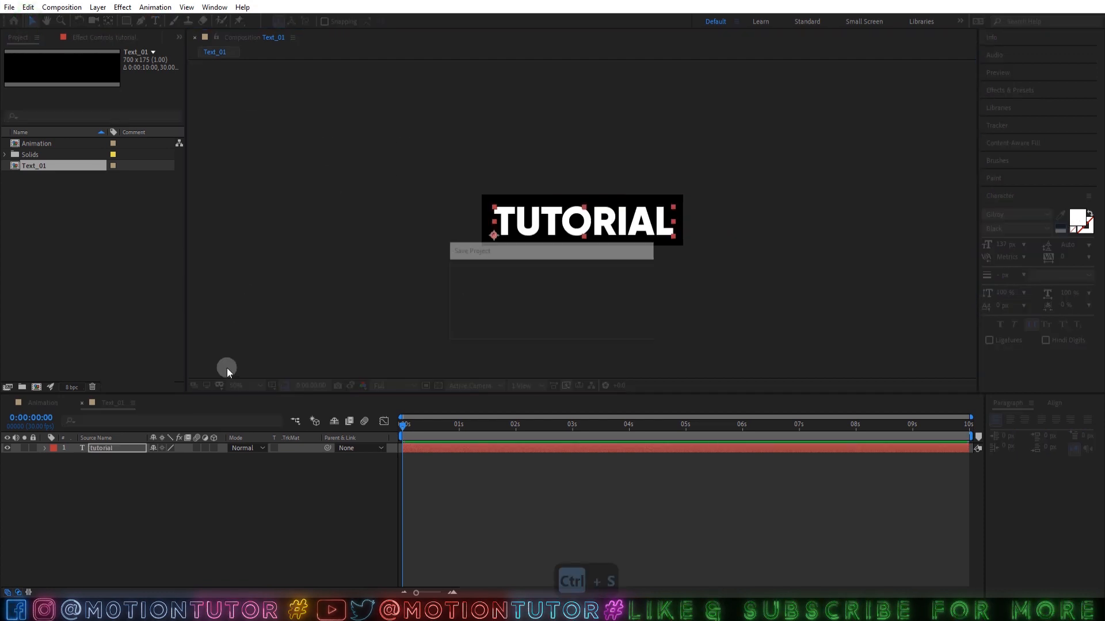
click(237, 385)
click(271, 191)
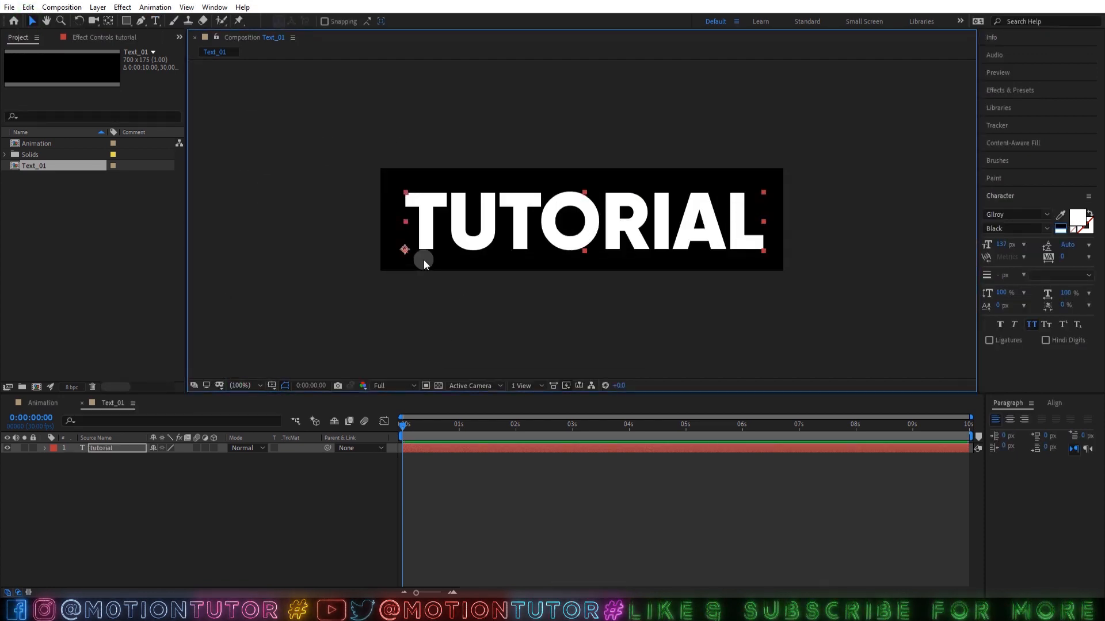
Step: Add a comp-sized white (ffffff) solid named BG to the Text_01 composition
click(99, 7)
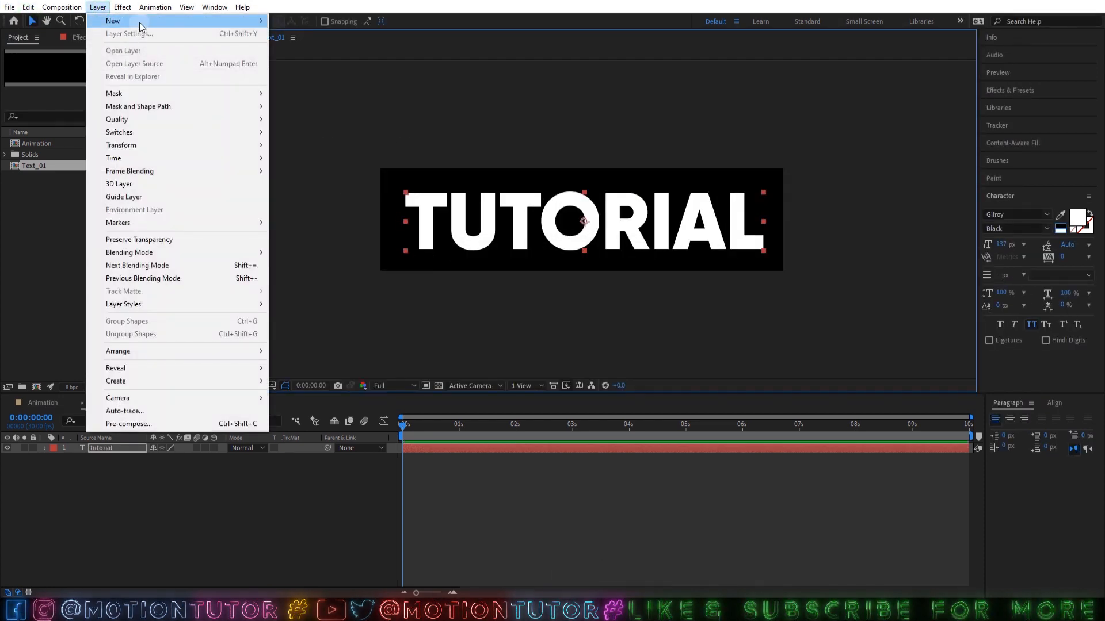
mouse_move(140, 21)
click(296, 34)
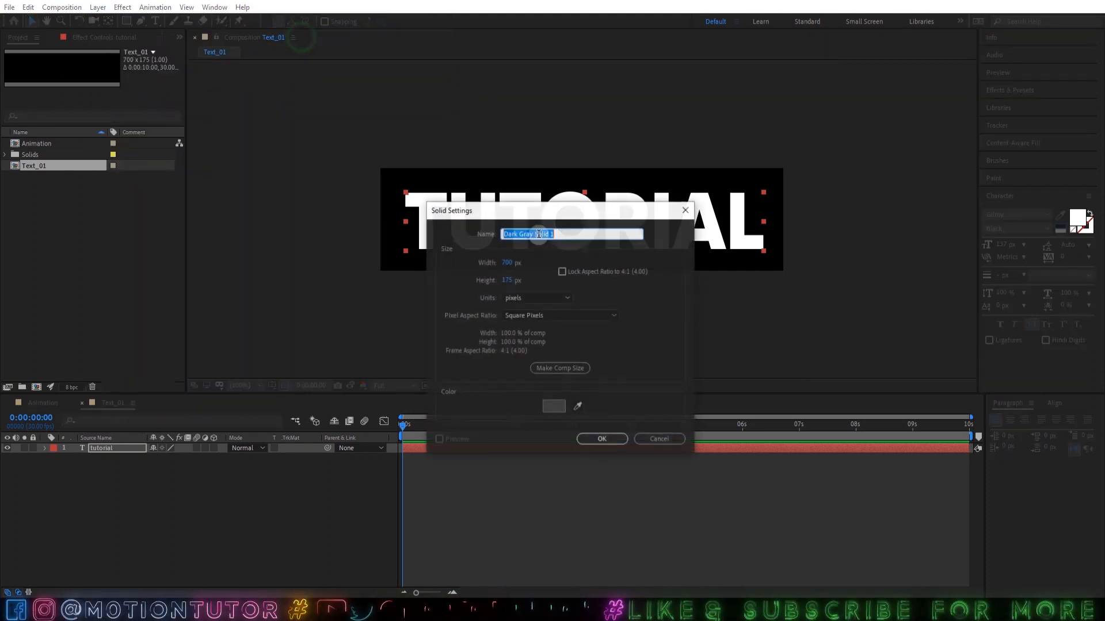
text(BG)
click(554, 407)
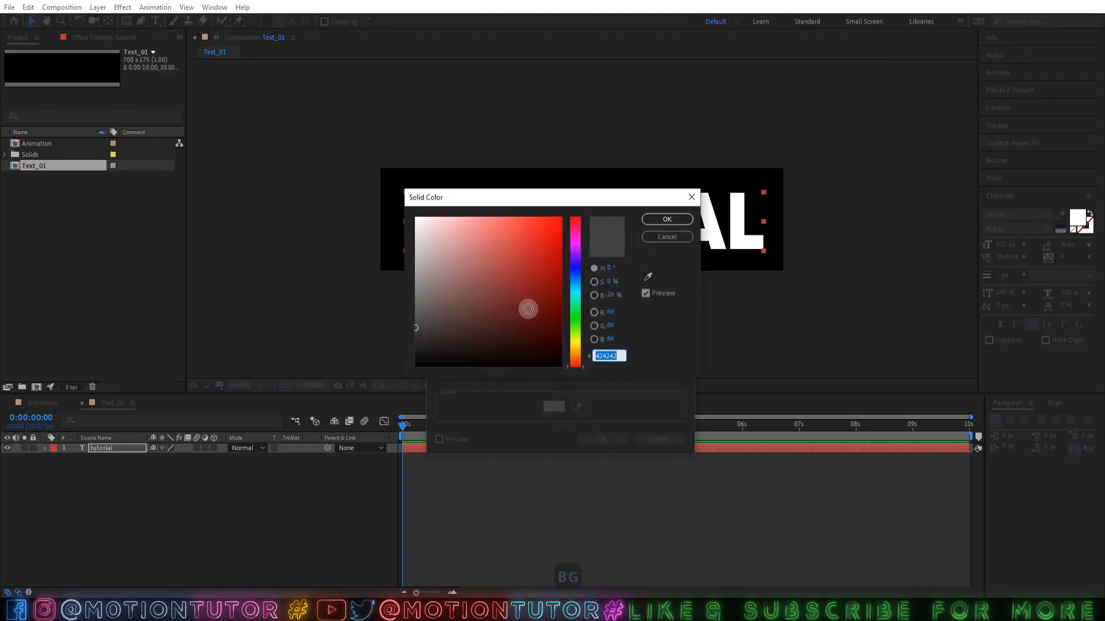
text(ffffff)
click(649, 219)
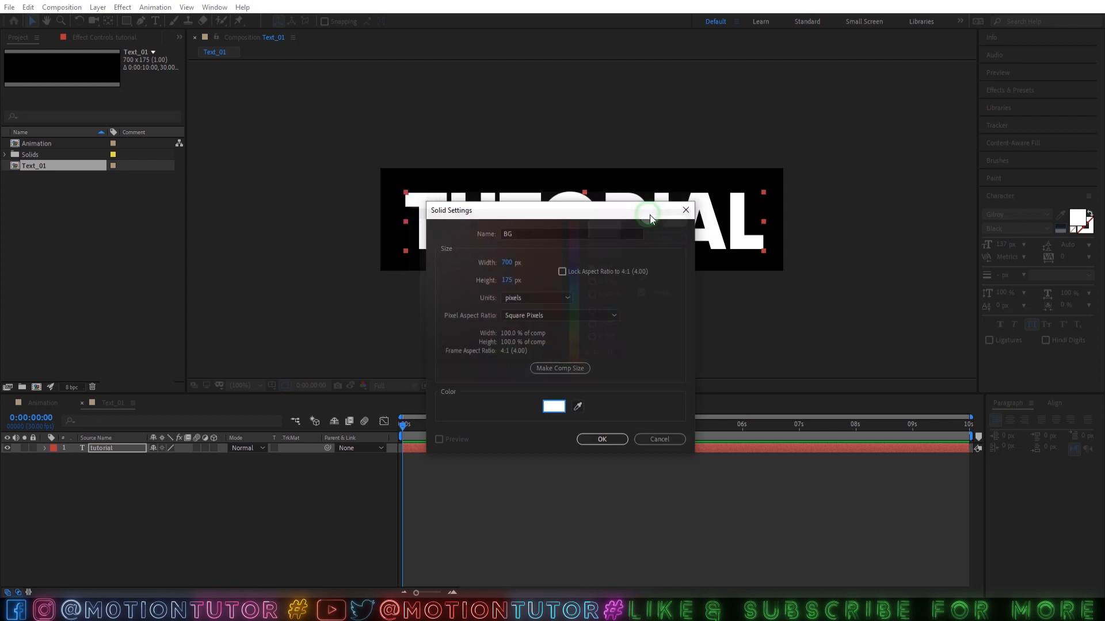
click(596, 440)
Step: Move the BG solid beneath the tutorial text layer and color the text black
drag(128, 444, 106, 462)
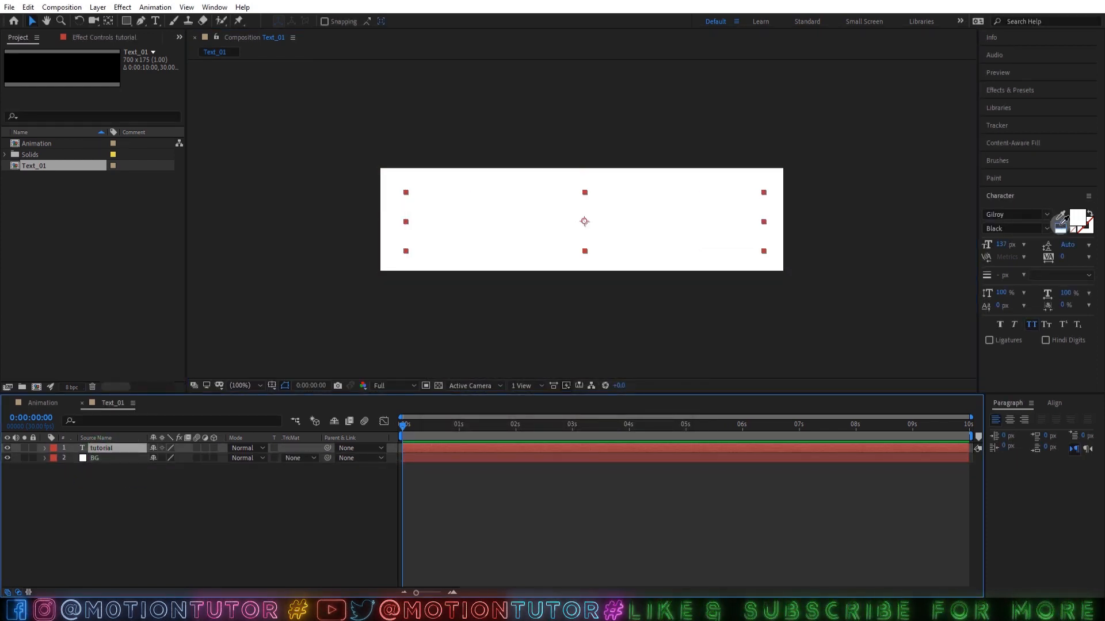
click(1060, 226)
key(ctrl+s)
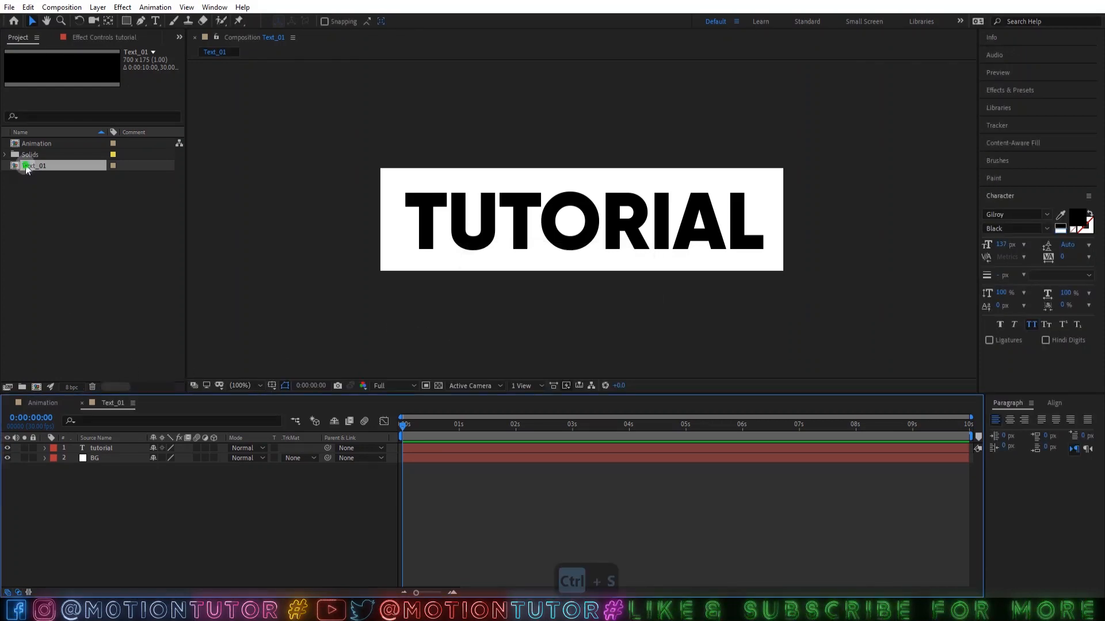
Step: Duplicate the Text_01 composition as Text_02 and open the copy
click(27, 7)
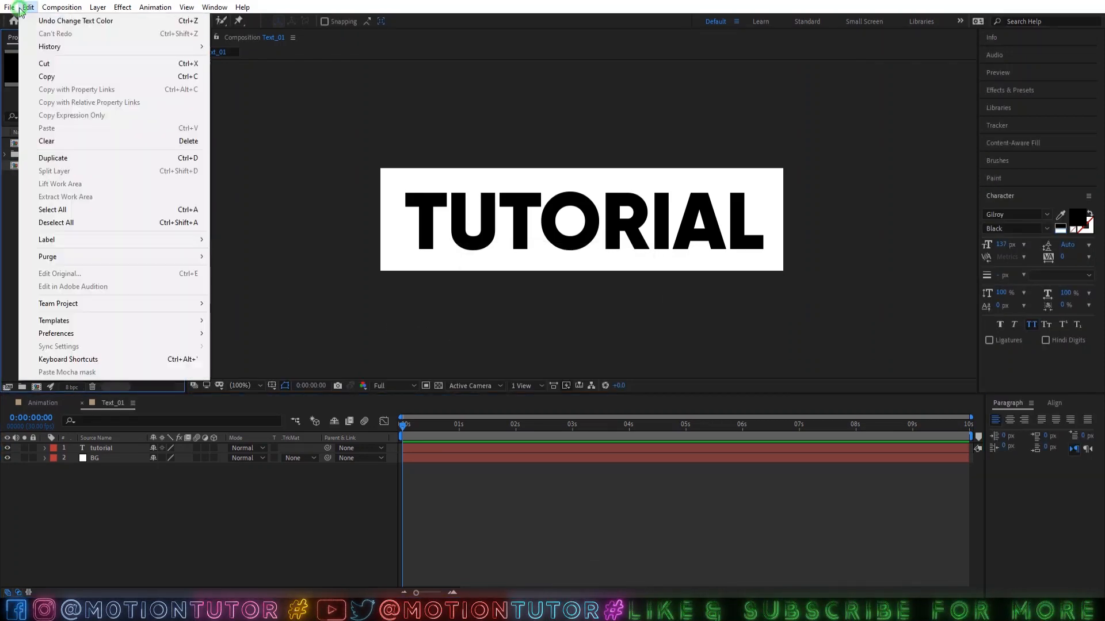
click(65, 161)
double_click(31, 178)
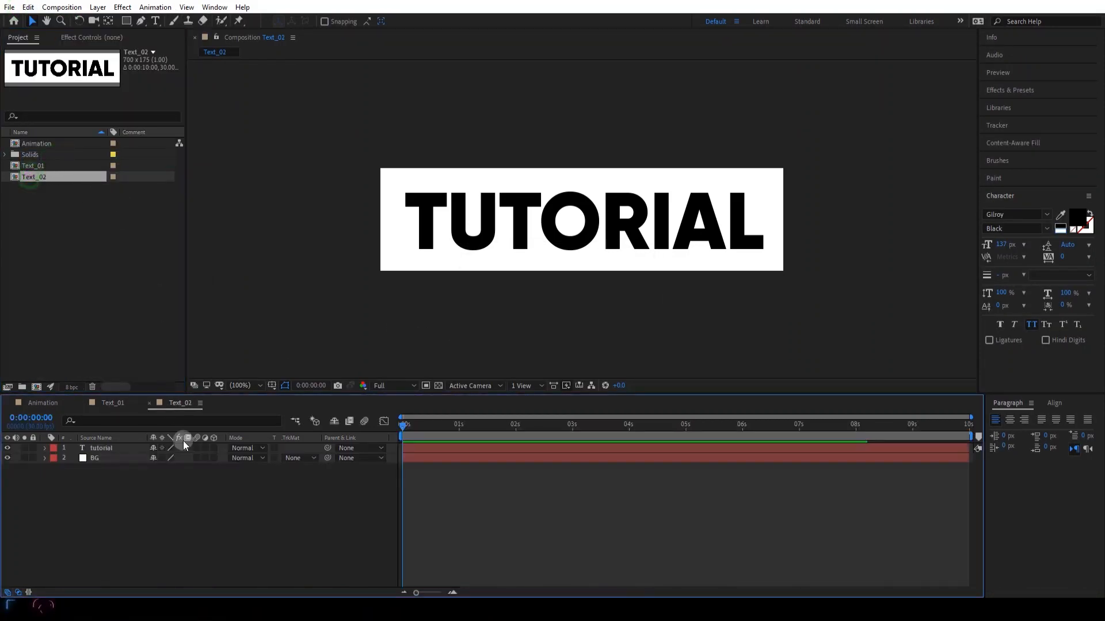
Step: Resize the Text_02 composition to 2800 px wide and 150 px high
click(70, 7)
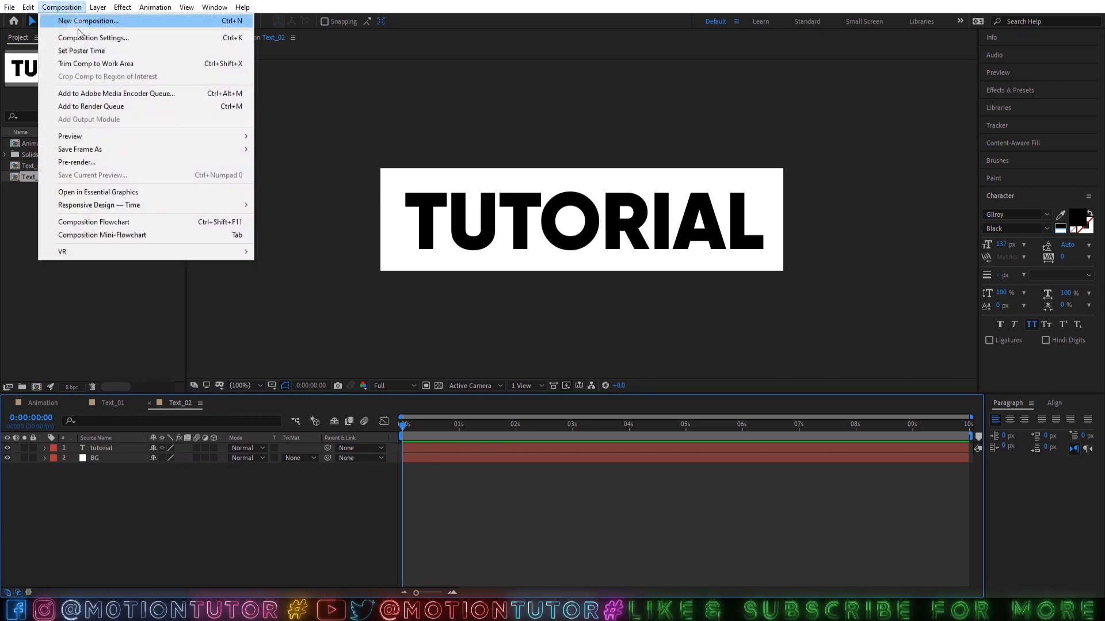
click(78, 29)
click(469, 260)
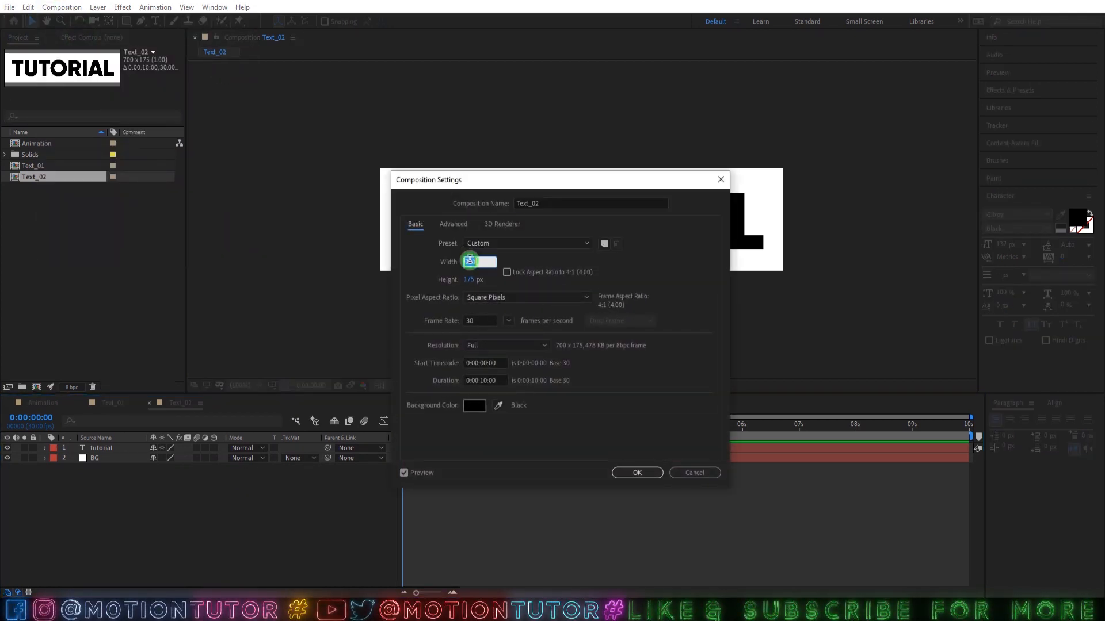
text(2800)
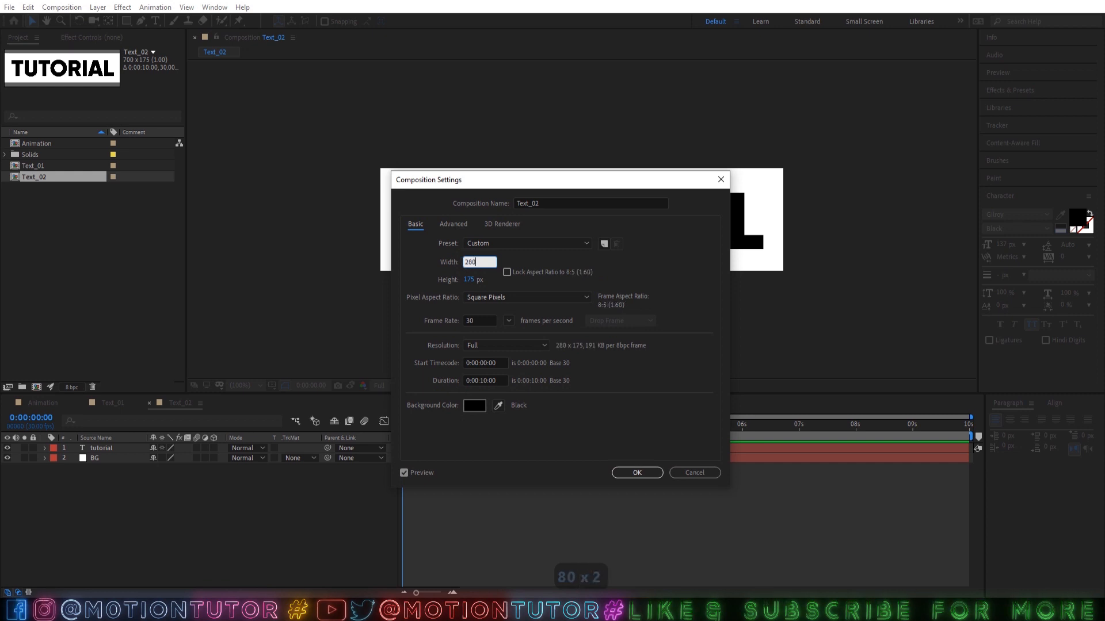
click(469, 280)
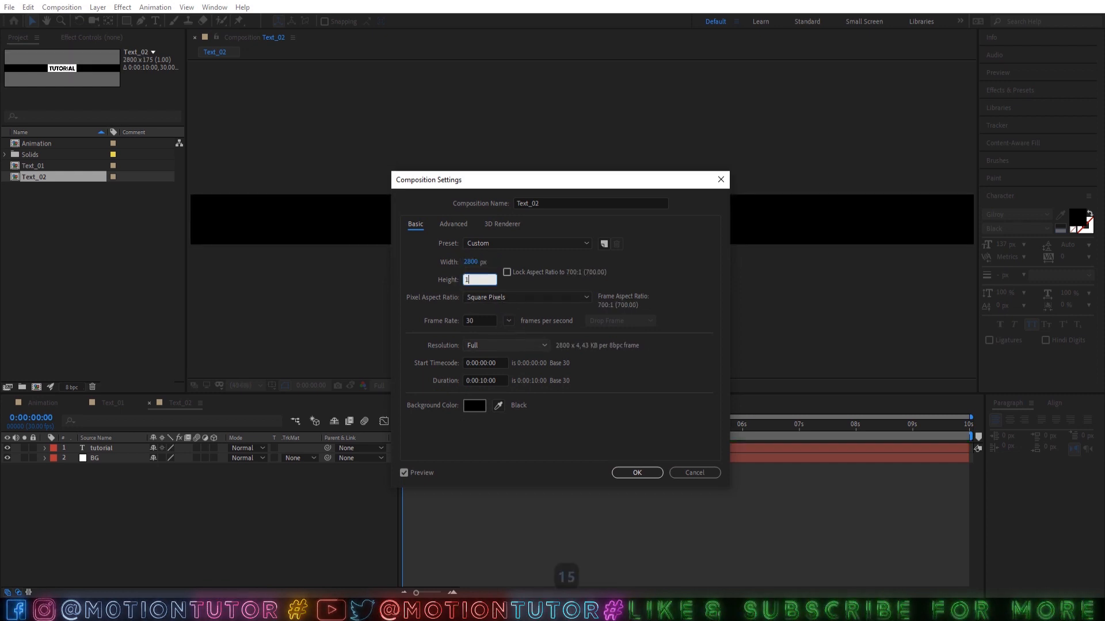
click(644, 468)
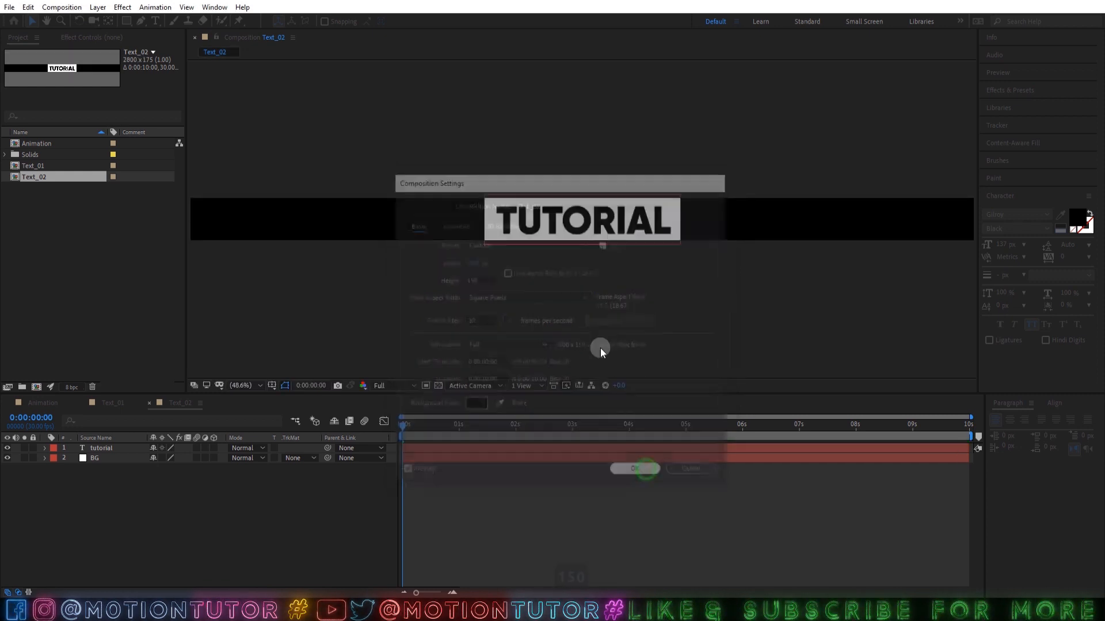
Step: Resize the BG solid in Text_02 to match the composition size as a new solid
click(113, 459)
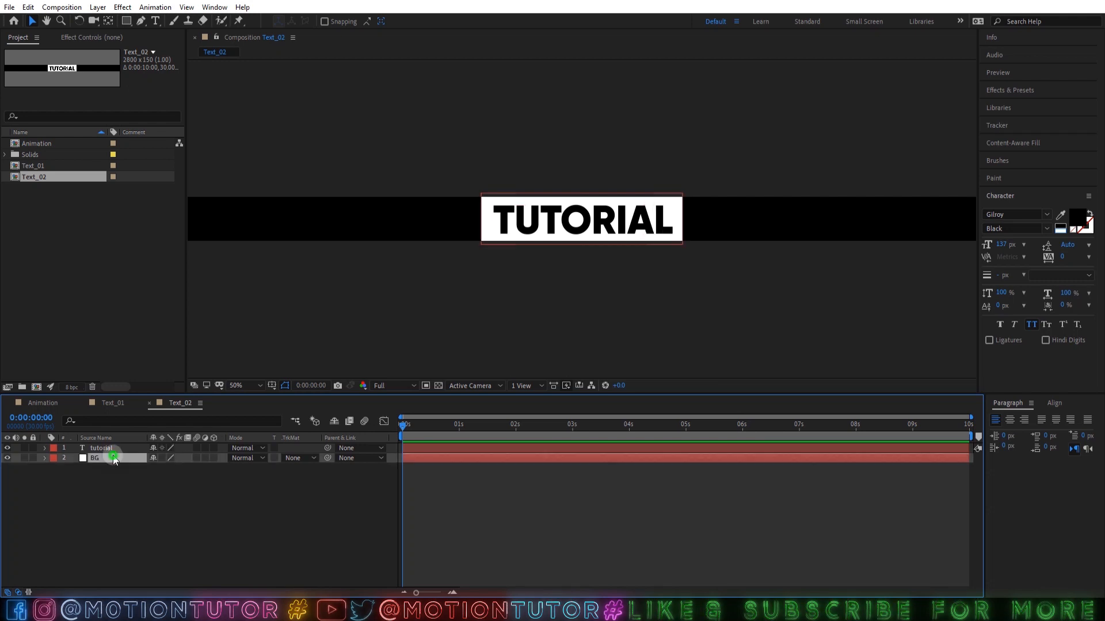
click(61, 7)
click(132, 35)
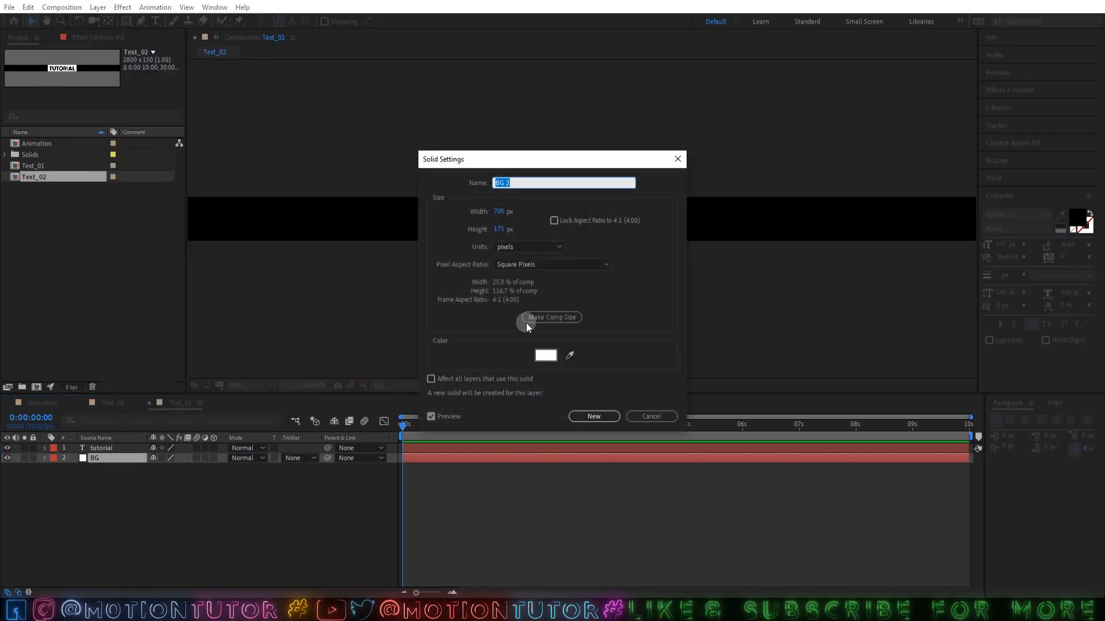
click(552, 317)
click(594, 415)
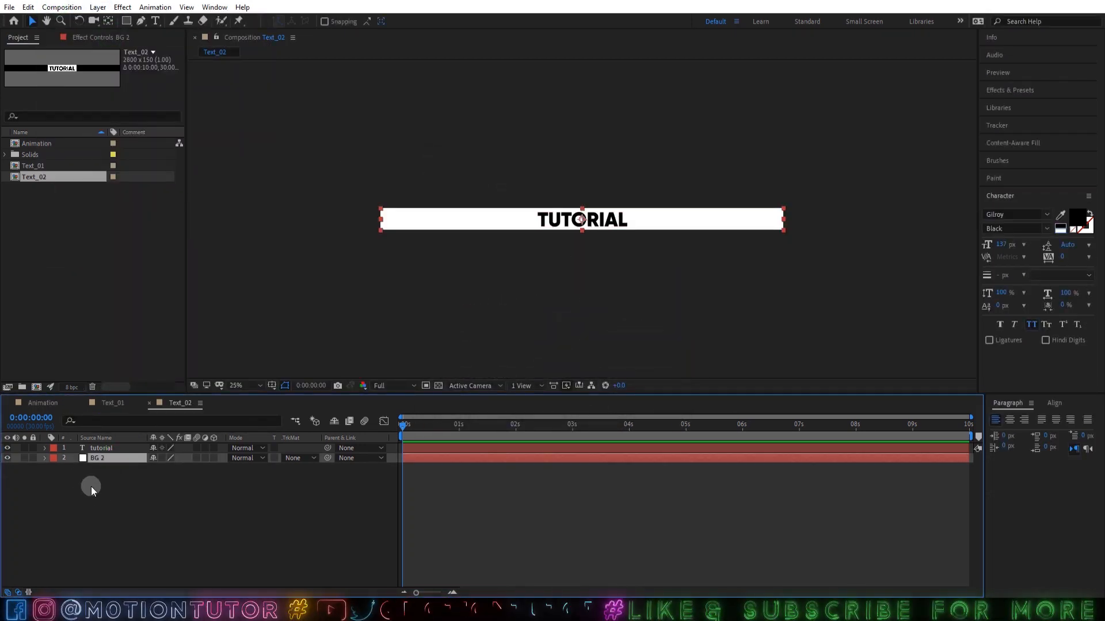
Step: Replace the TUTORIAL text in Text_02 with a line starting "COOL TYPOGRAPHY 100%" and center it horizontally in the composition
click(94, 448)
double_click(564, 217)
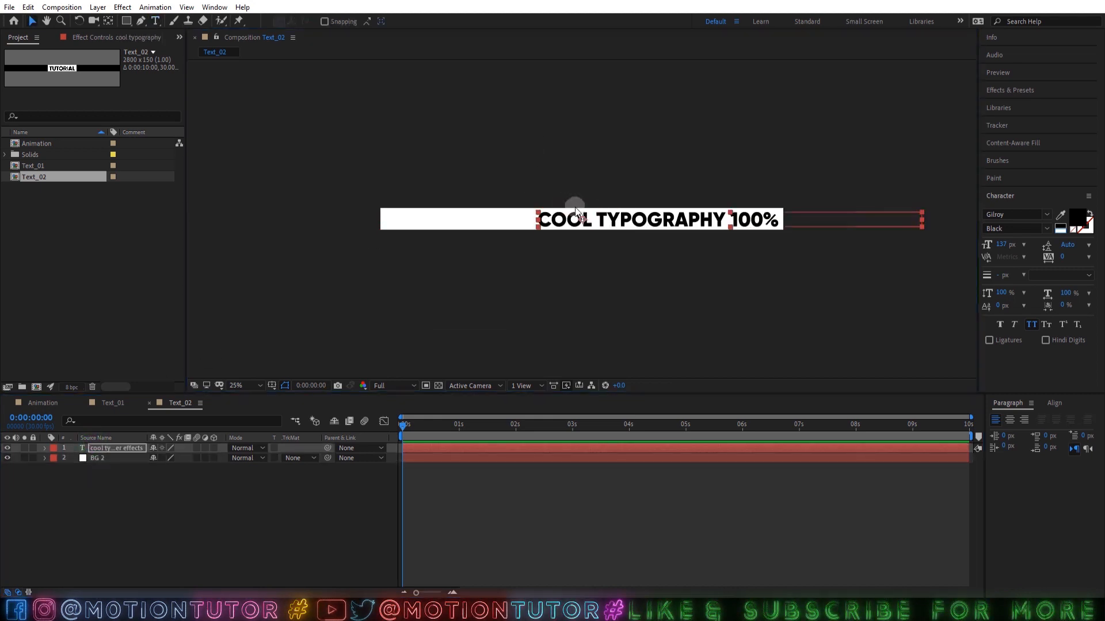
click(596, 210)
click(1054, 404)
click(1022, 436)
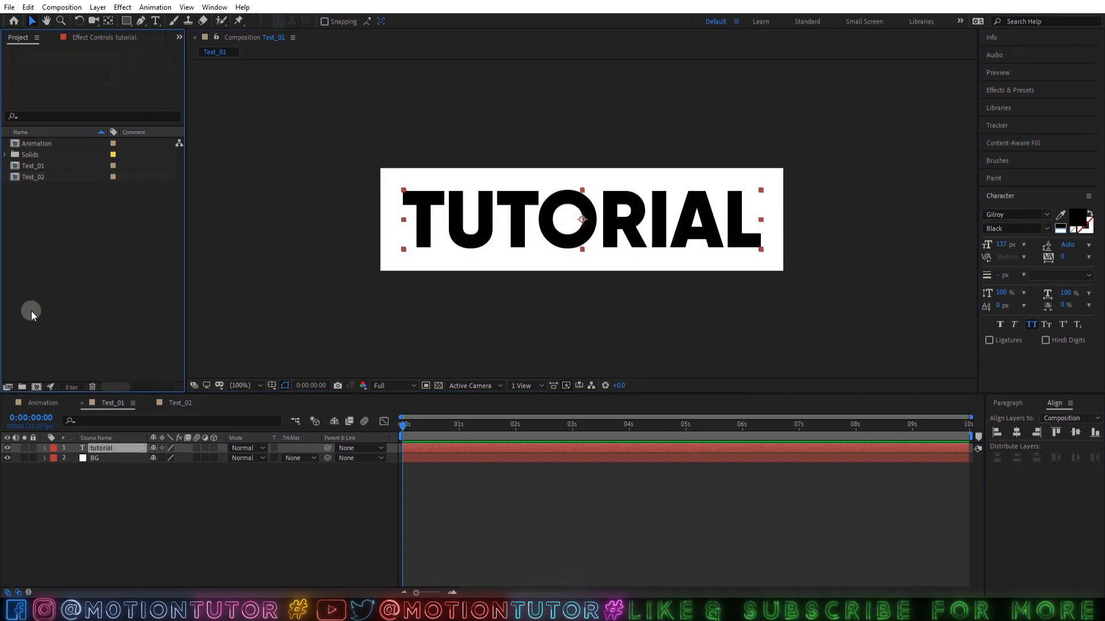
Step: Create a new composition named Text-fx-01, 2800 px wide and 1700 px high
click(36, 388)
click(478, 262)
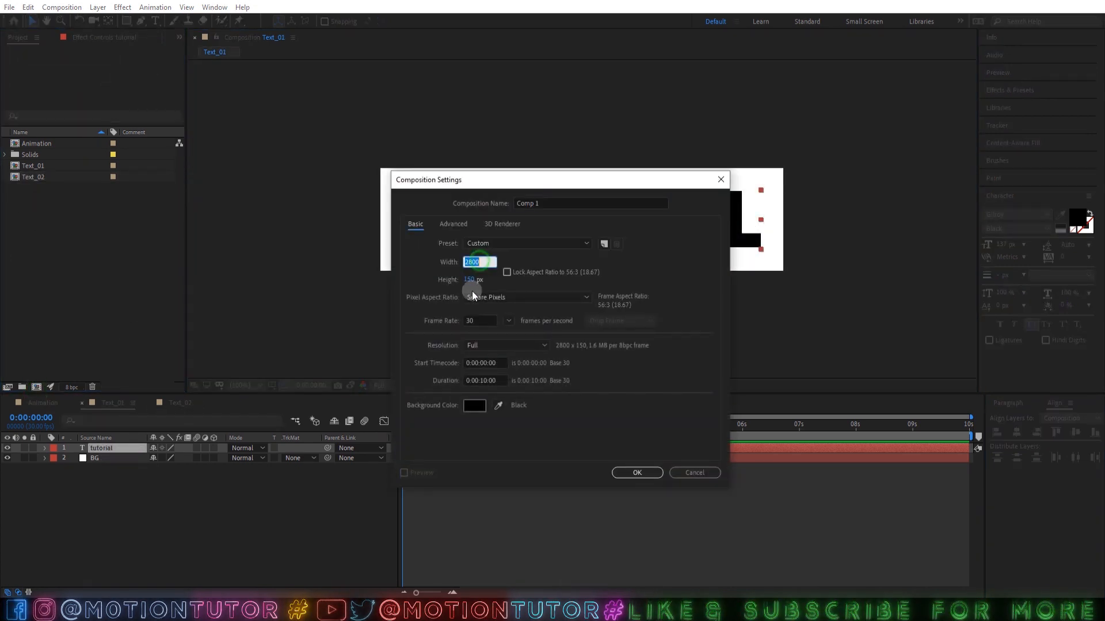
click(472, 284)
text(17)
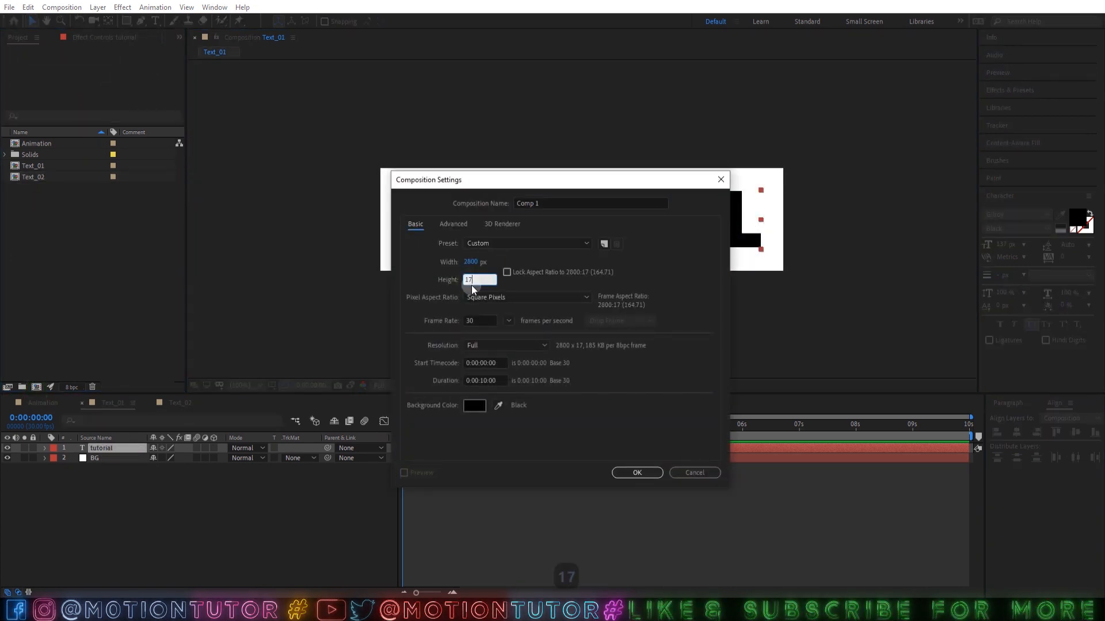
text(00)
click(493, 206)
key(ctrl+a)
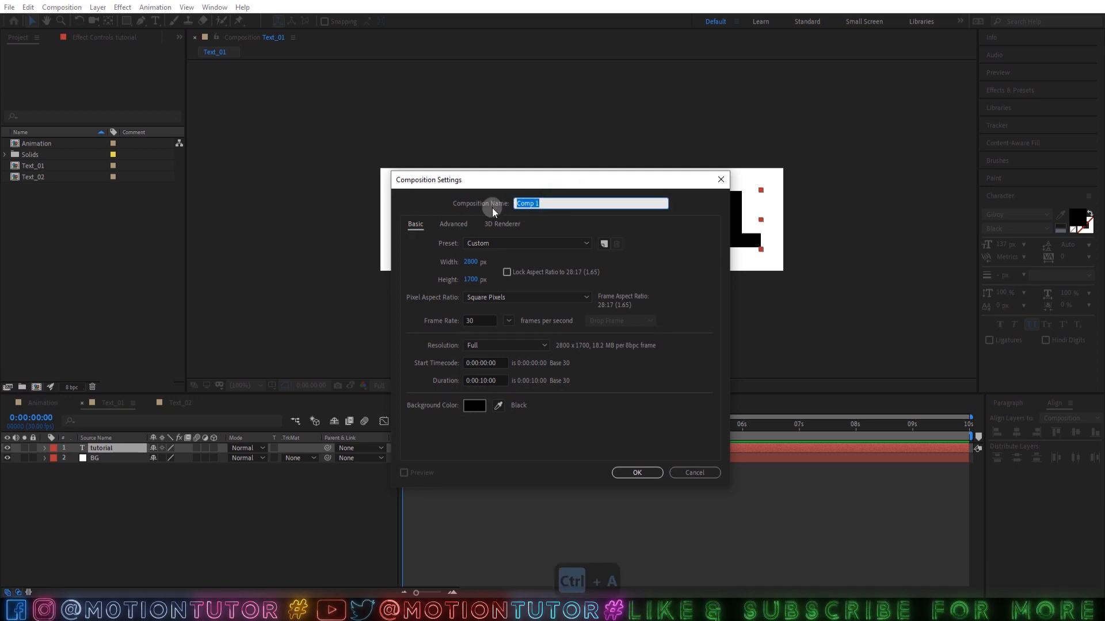
text(Text-fx-01)
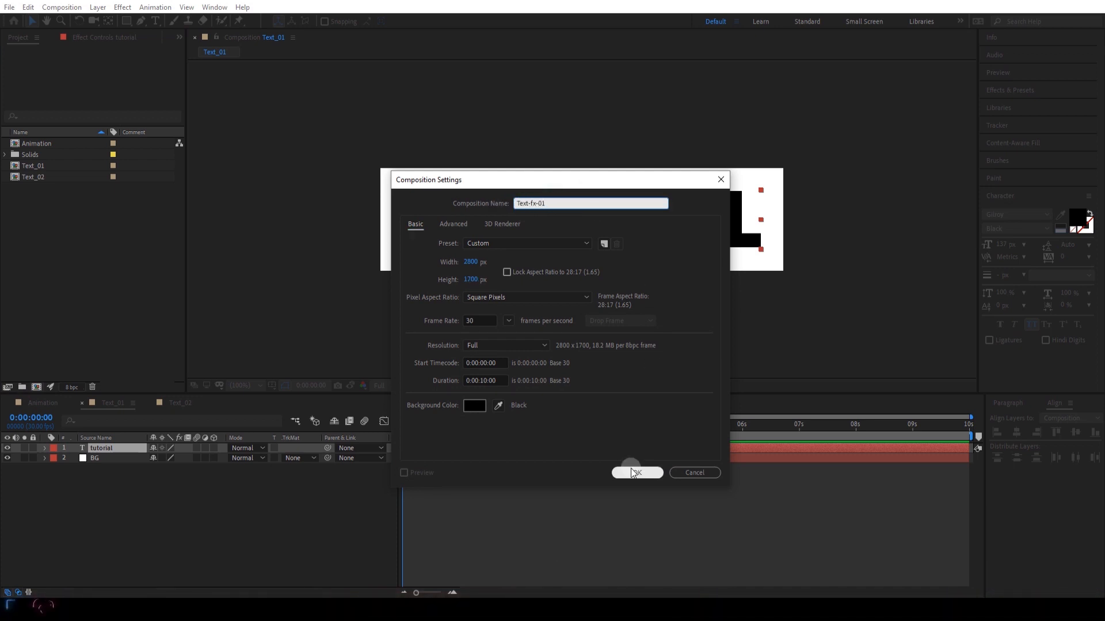
click(631, 469)
Step: Add the Text_01 composition as a layer in Text-fx-01 and set the preview resolution to Half
drag(33, 165, 121, 451)
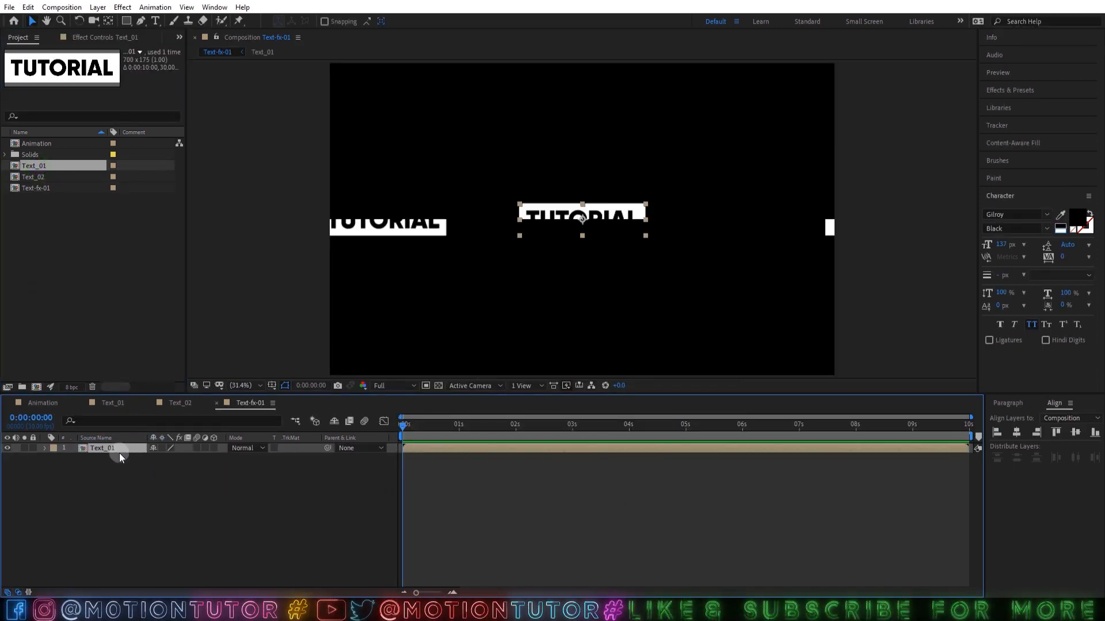
key(r)
click(374, 386)
click(383, 426)
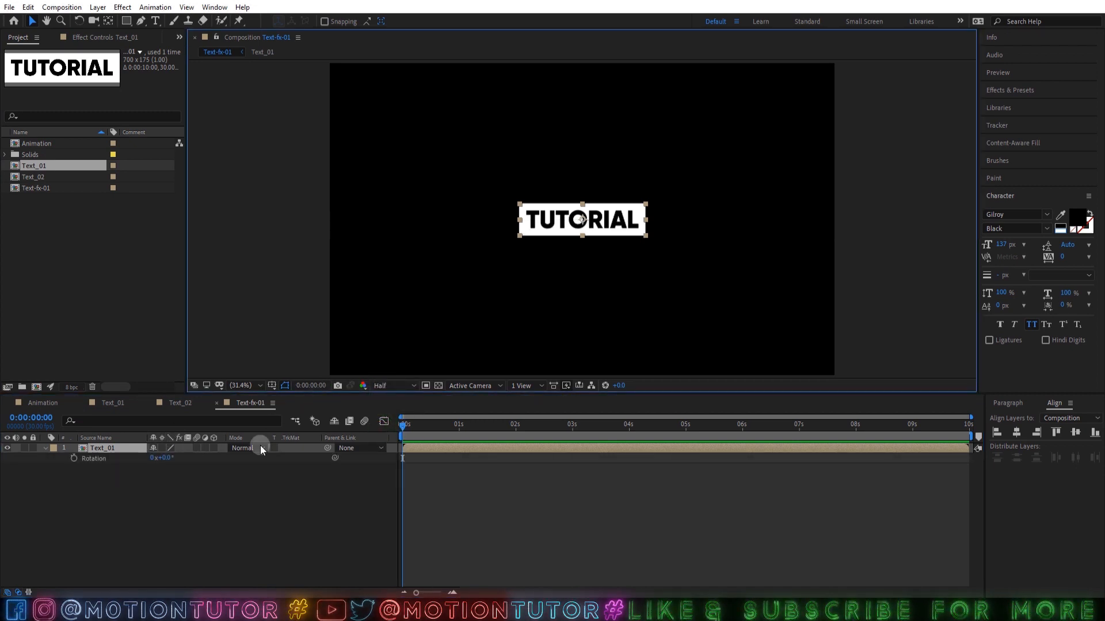
Step: Rotate the Text_01 layer to -90° and align it to the composition's left edge
click(167, 457)
text(-9)
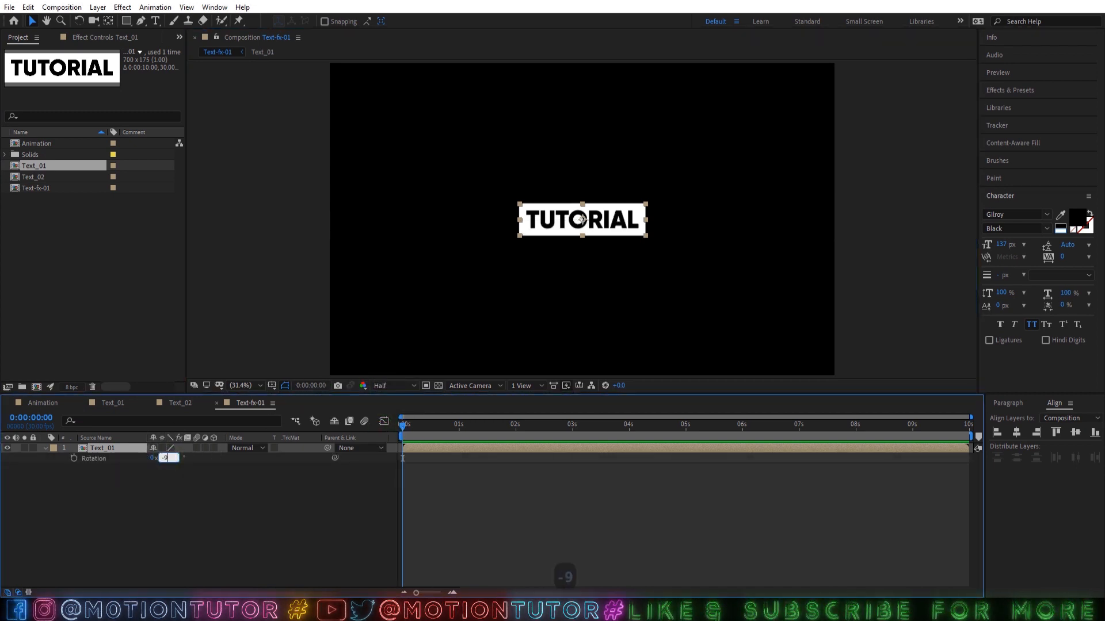
text(0)
key(Return)
click(997, 434)
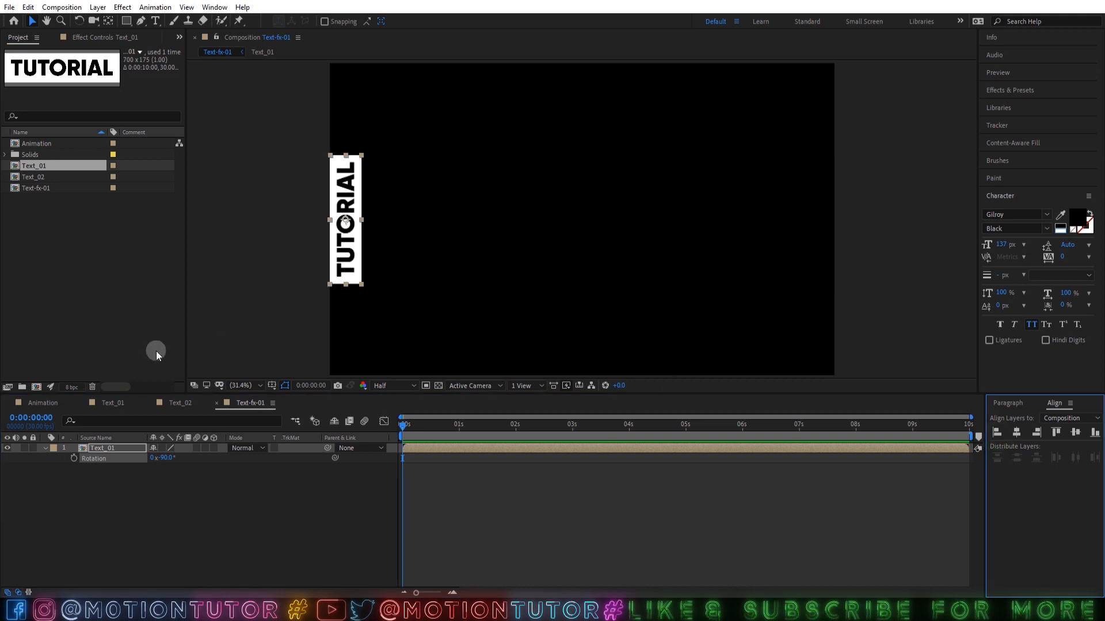
Step: Duplicate the rotated Text_01 layer until Text-fx-01 contains 16 copies
click(45, 448)
key(ctrl+d)
key(ctrl+d)
key(ctrl+d)
key(ctrl+d)
key(ctrl+d)
key(ctrl+d)
key(ctrl+d)
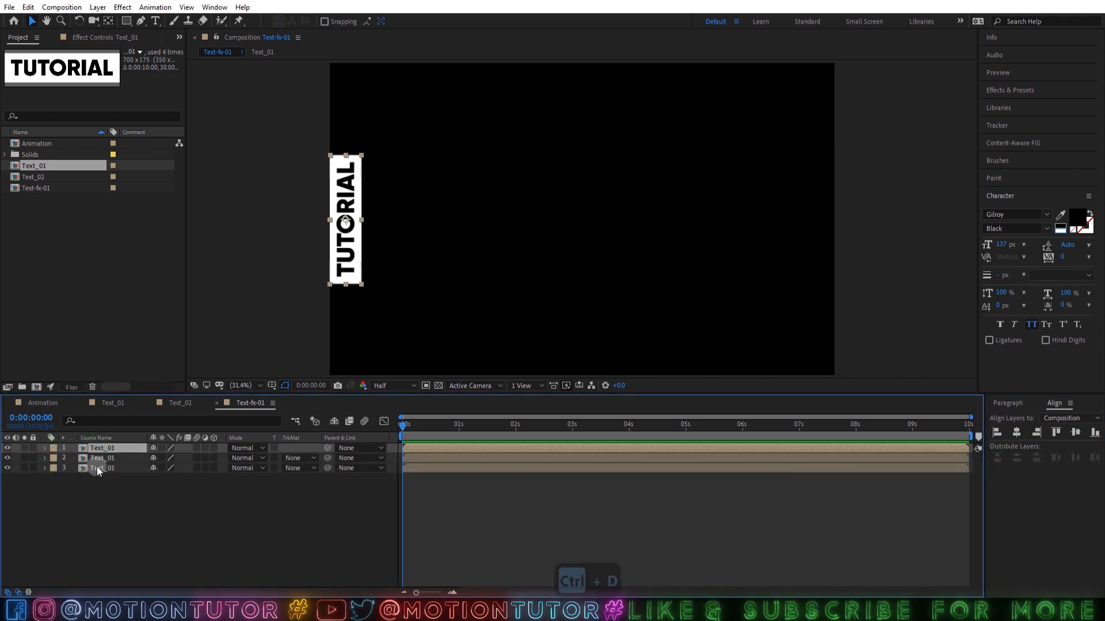
key(ctrl+d)
key(ctrl+d)
key(ctrl+d)
key(ctrl+d)
key(ctrl+d)
key(ctrl+d)
key(ctrl+d)
key(ctrl+d)
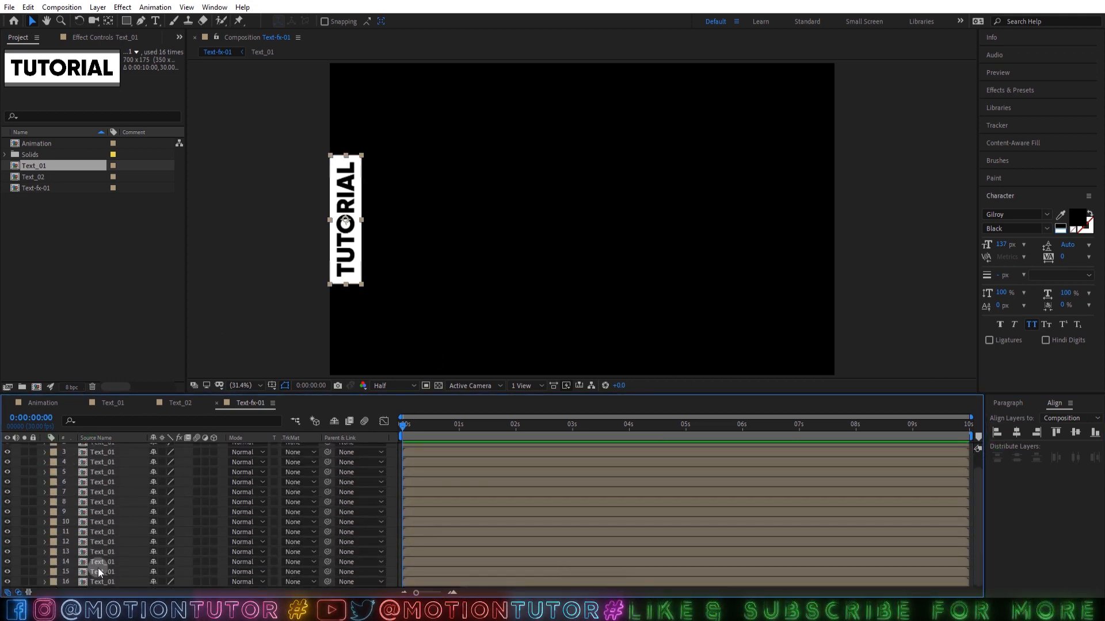
Step: Align layer 16 to the composition's right edge and distribute all Text_01 layers evenly across the width
click(99, 581)
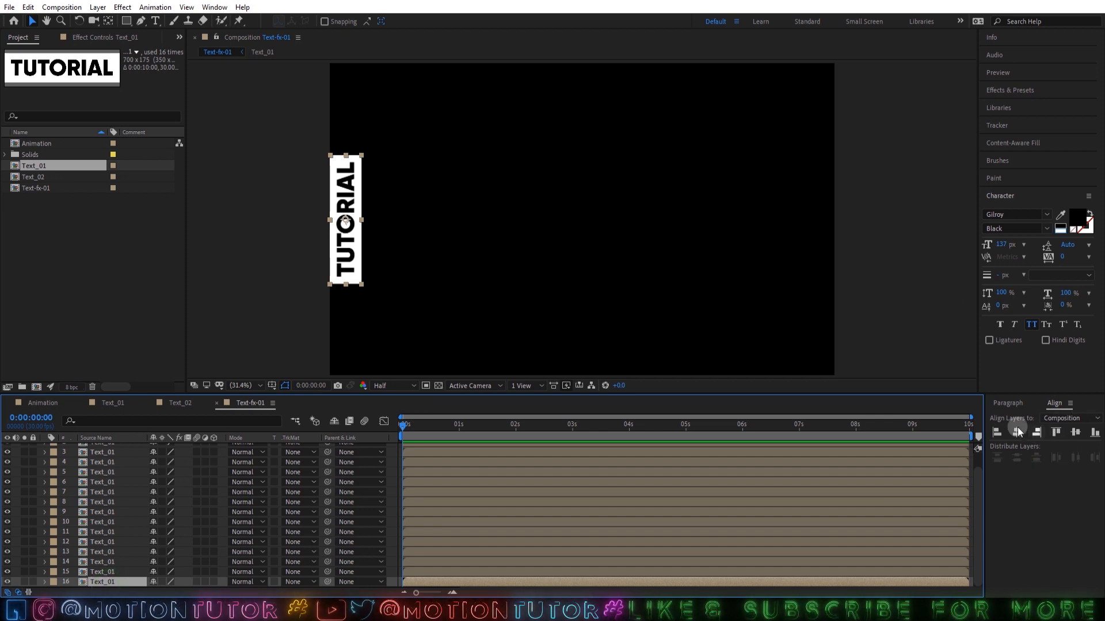
click(1094, 433)
click(1055, 432)
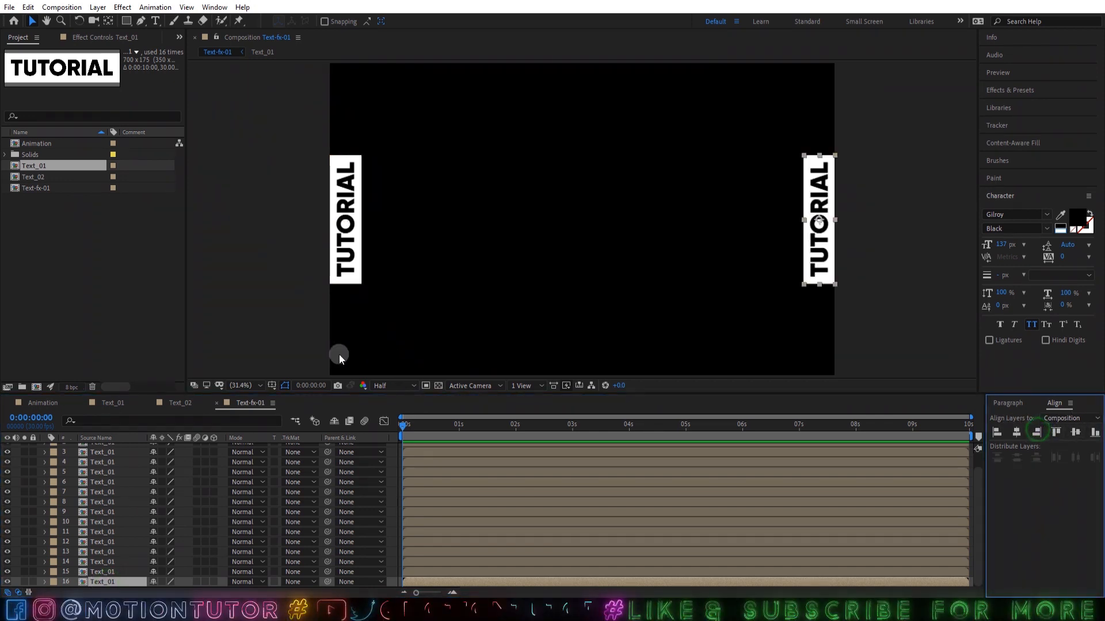
key(ctrl+a)
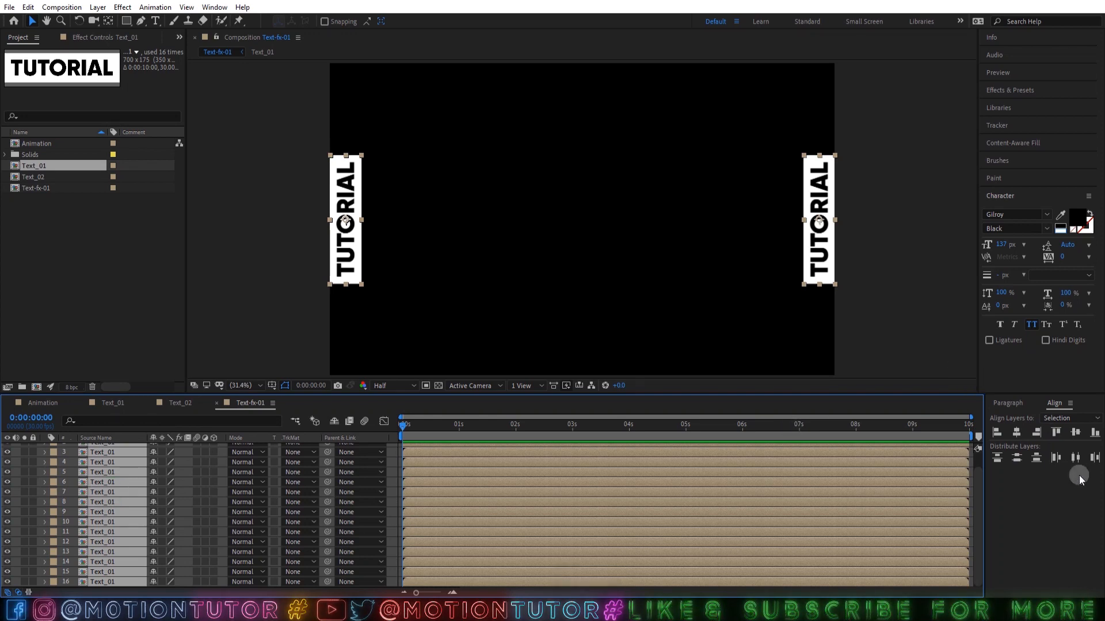
click(1070, 455)
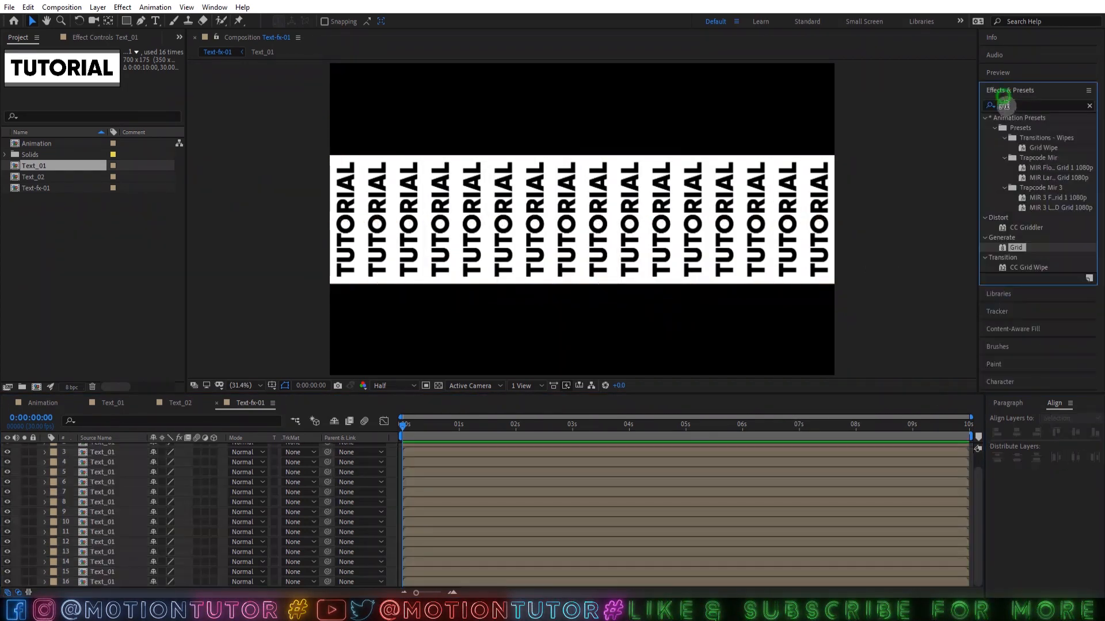
Step: Apply the Invert effect to the second Text_01 layer and cut the effect for pasting
click(1019, 107)
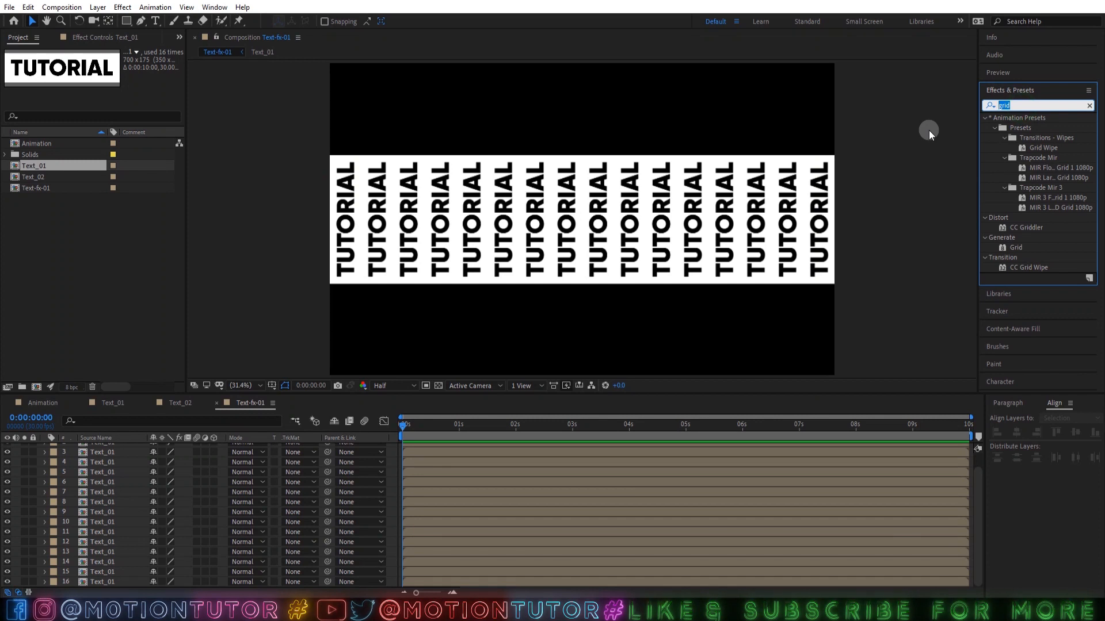
text(inver)
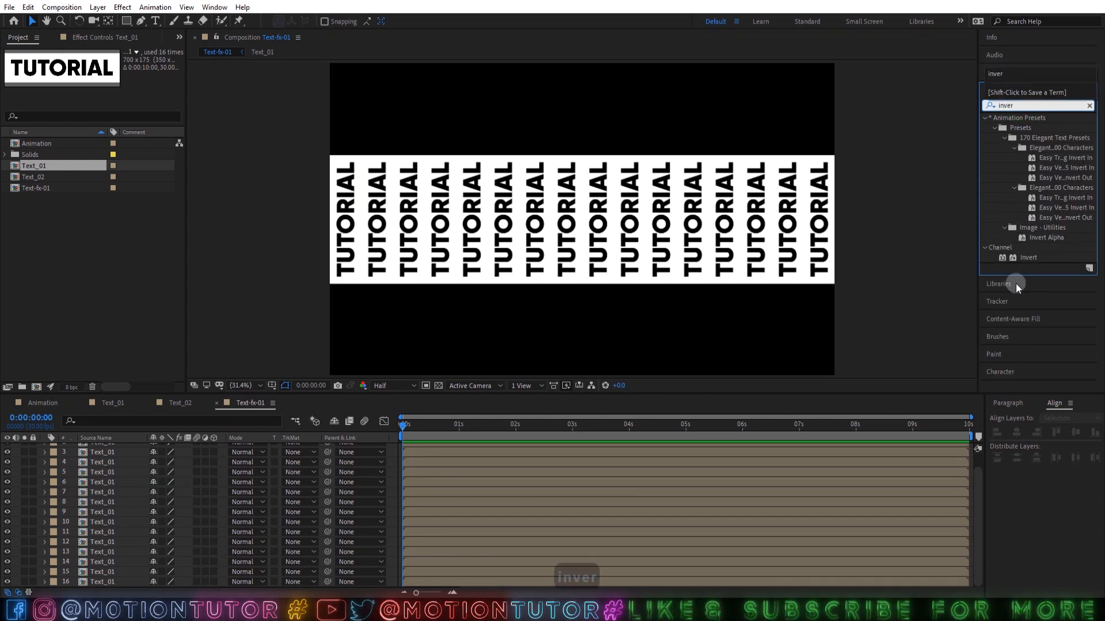
drag(1029, 258, 104, 457)
click(28, 7)
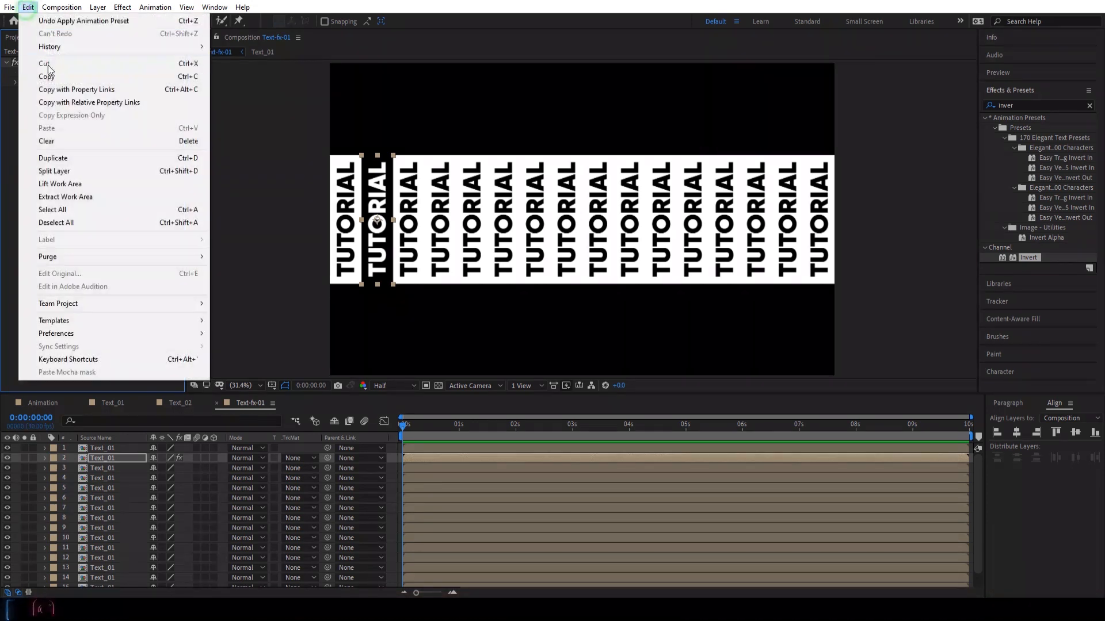
click(46, 62)
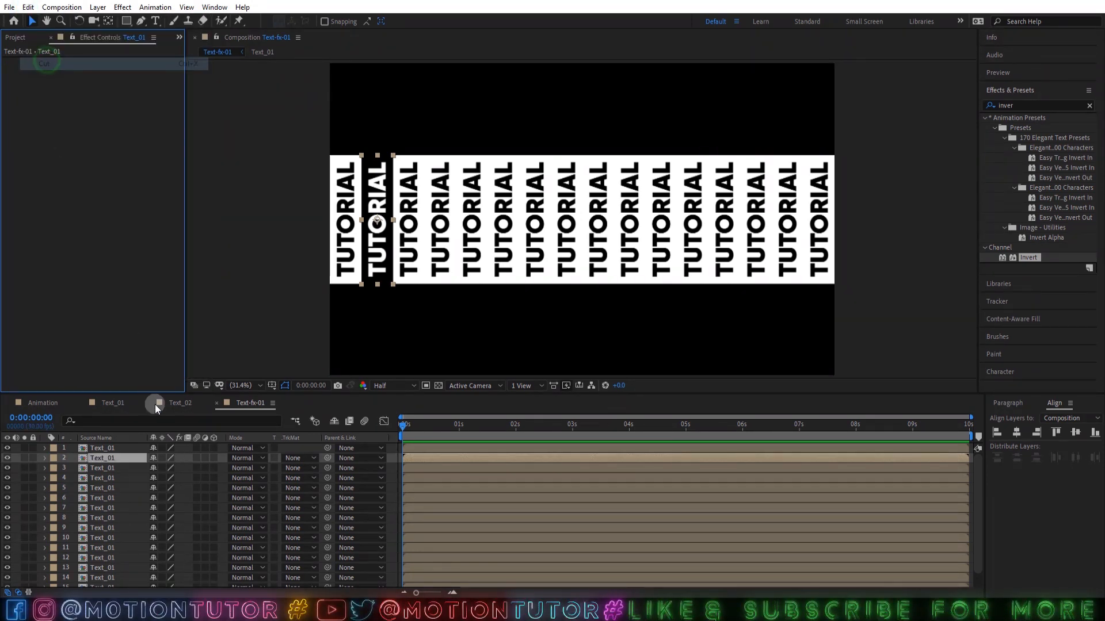
Step: Select every even-numbered Text_01 layer from 2 to 16 and paste the Invert effect onto them
ctrl+click(97, 481)
ctrl+click(91, 497)
ctrl+click(88, 517)
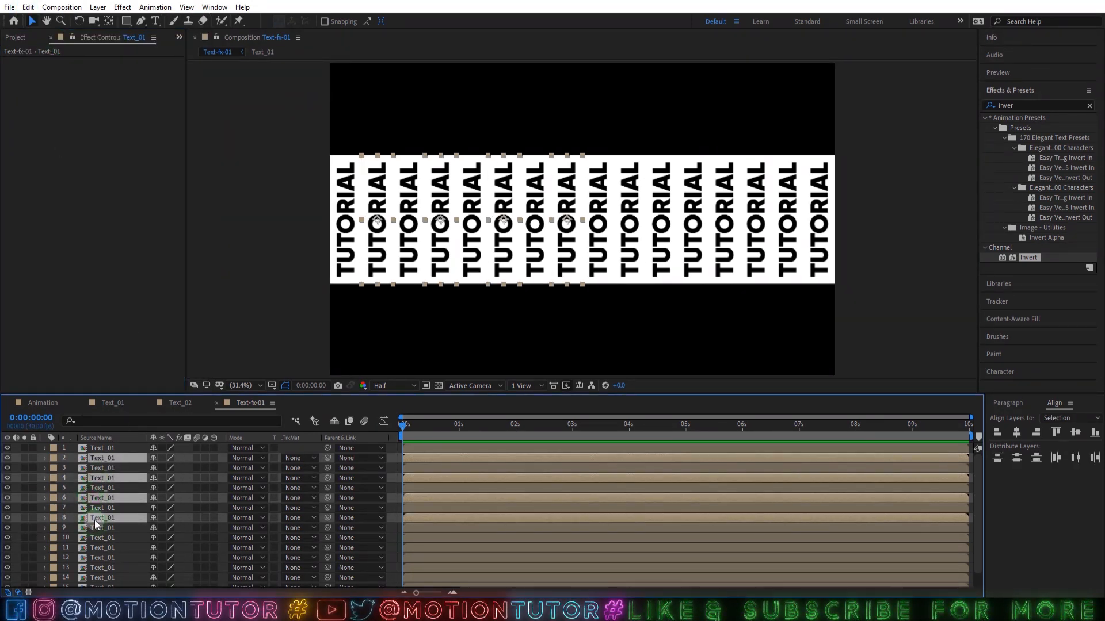
ctrl+click(92, 538)
ctrl+click(91, 558)
ctrl+click(90, 584)
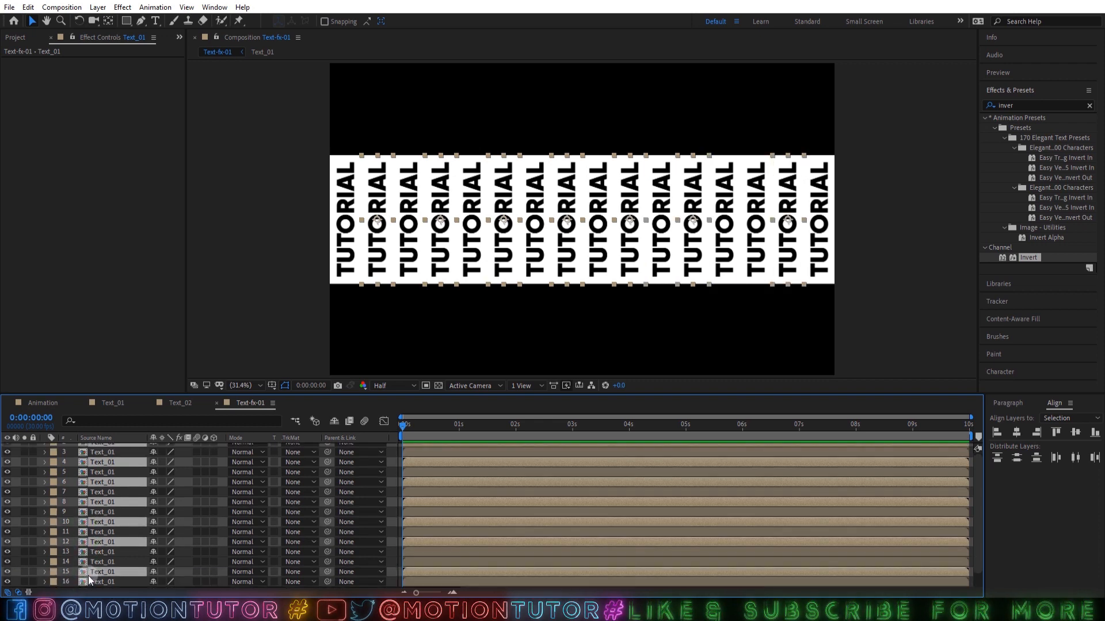
ctrl+click(95, 561)
ctrl+click(97, 572)
ctrl+click(98, 582)
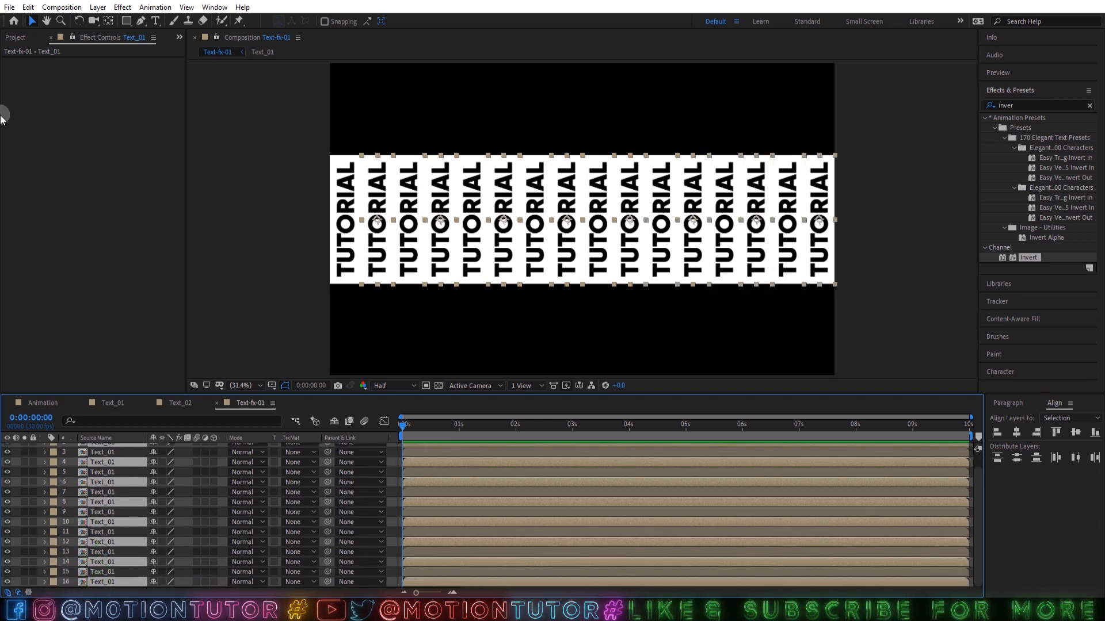
click(28, 7)
click(46, 128)
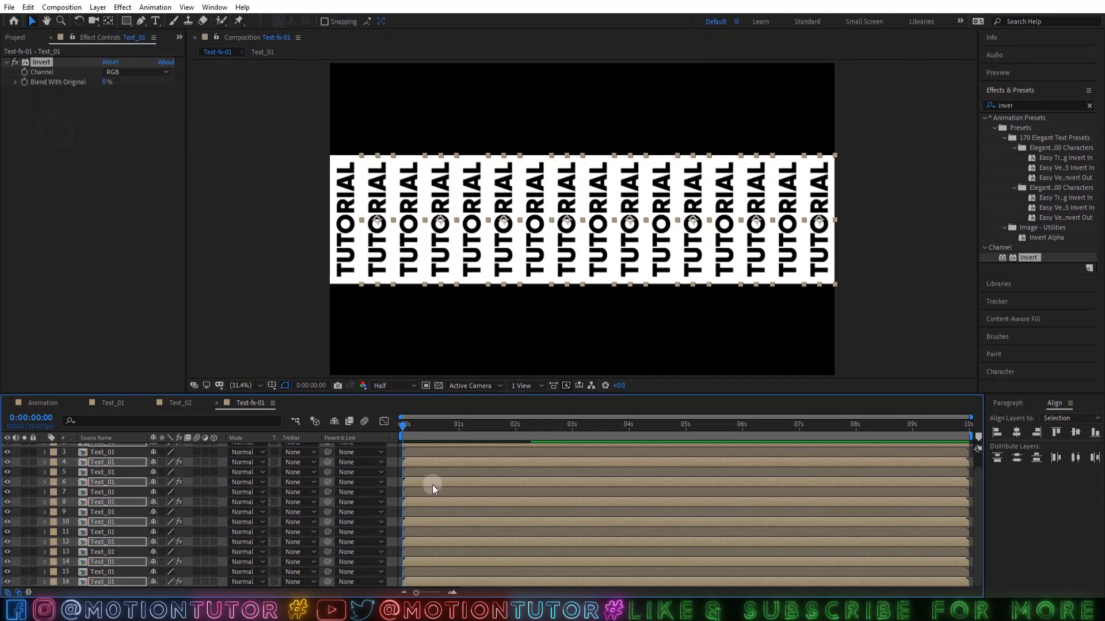
Step: Duplicate the Text-fx-01 composition as Text-fx-02 and open the copy
scroll(828, 301, down, 1)
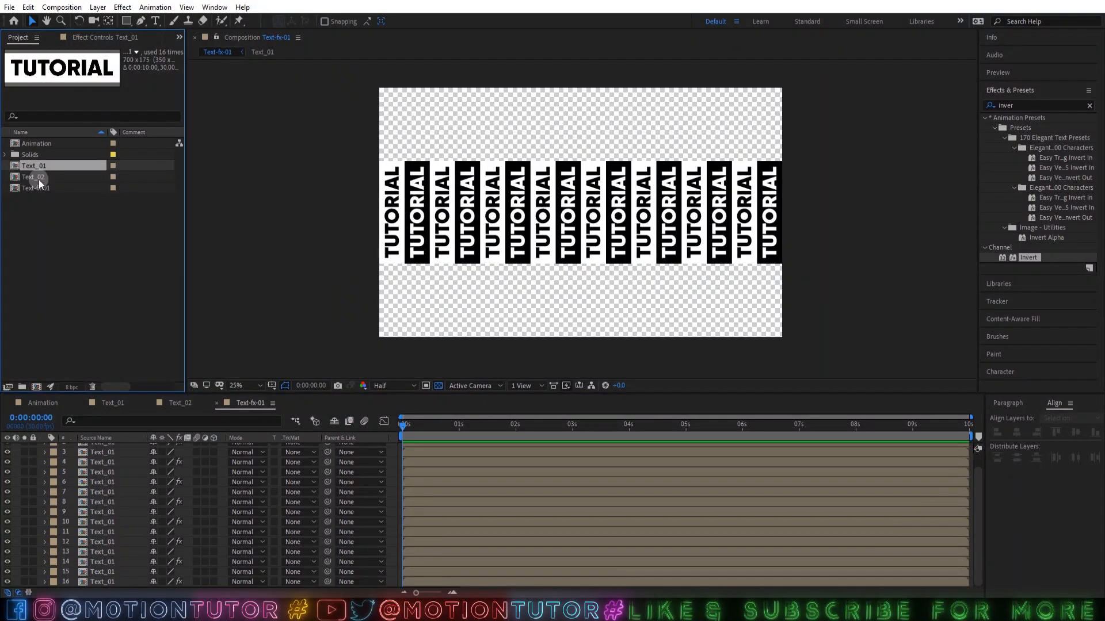
click(40, 188)
key(ctrl+d)
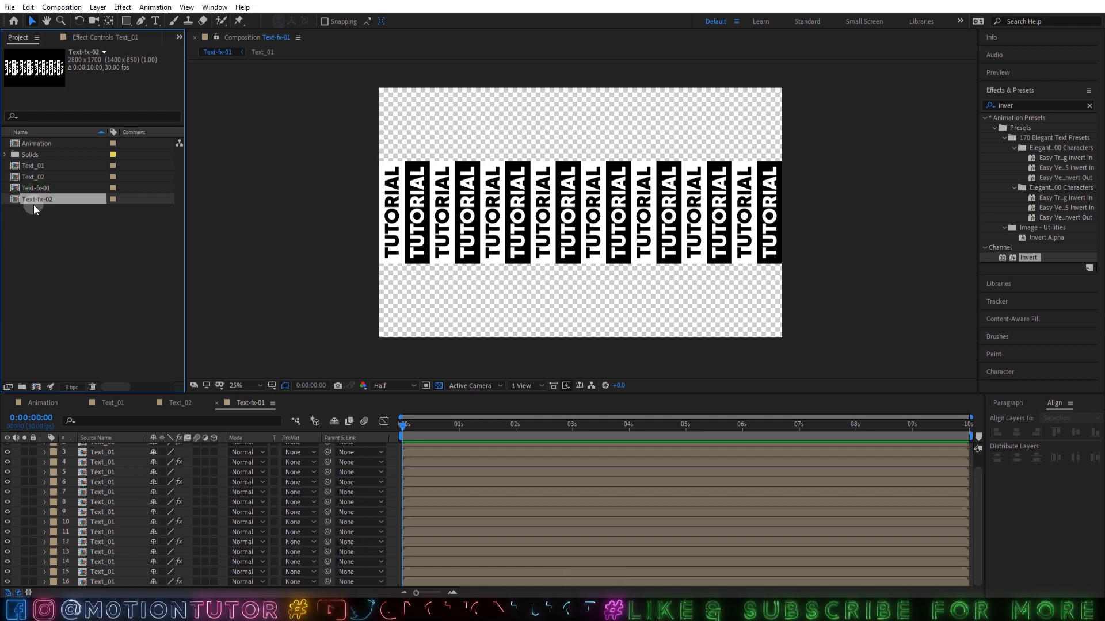
double_click(26, 200)
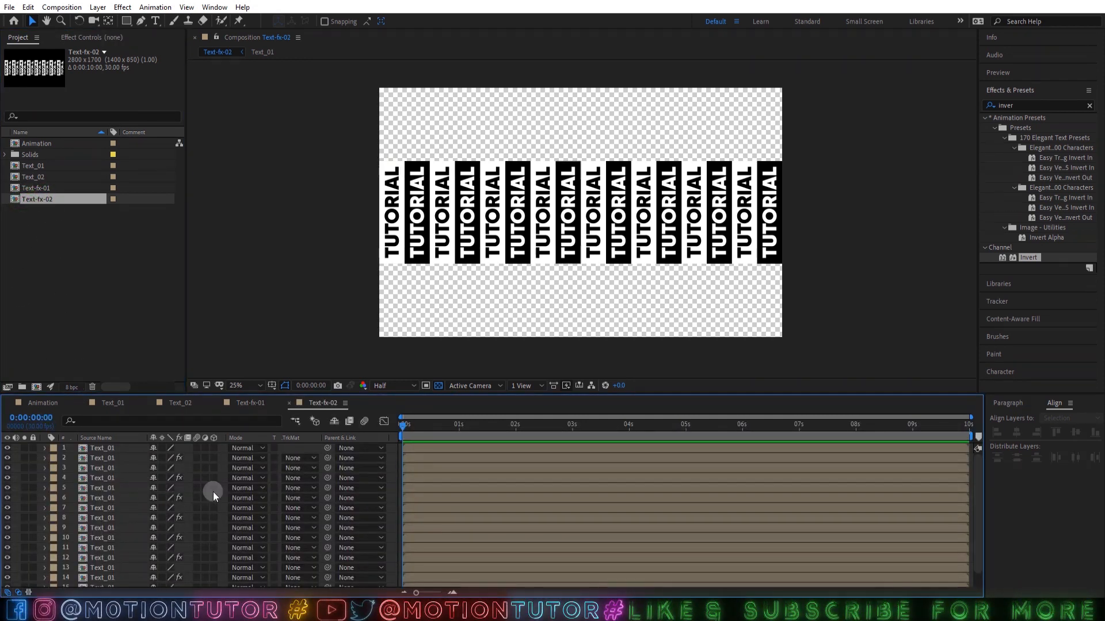
Step: Delete all Text_01 layers from the Text-fx-02 composition
click(110, 471)
key(ctrl+a)
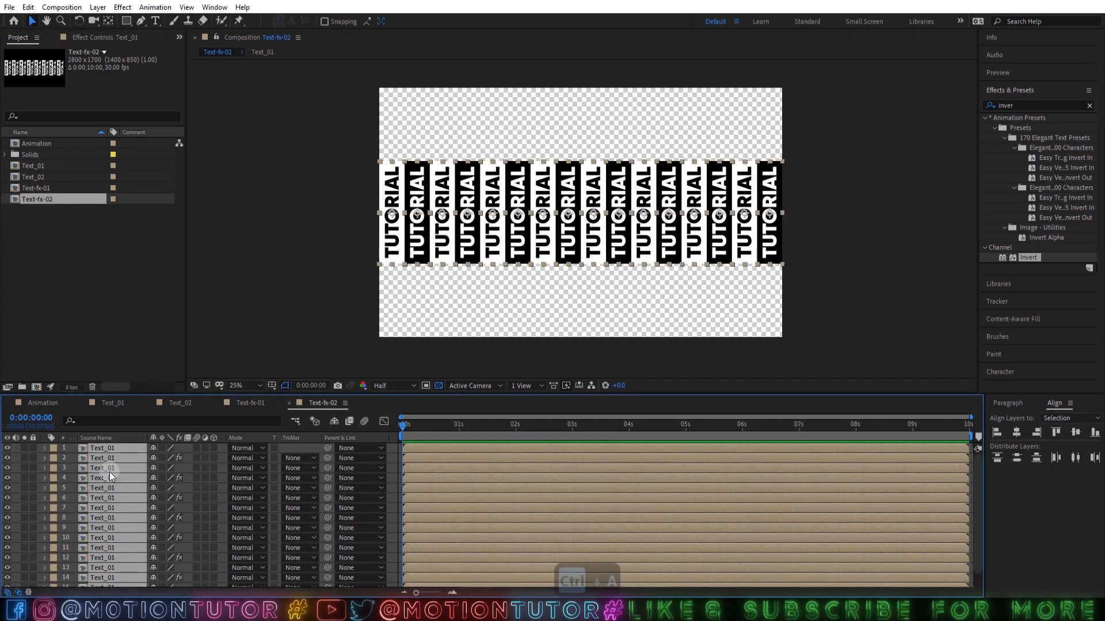
key(Delete)
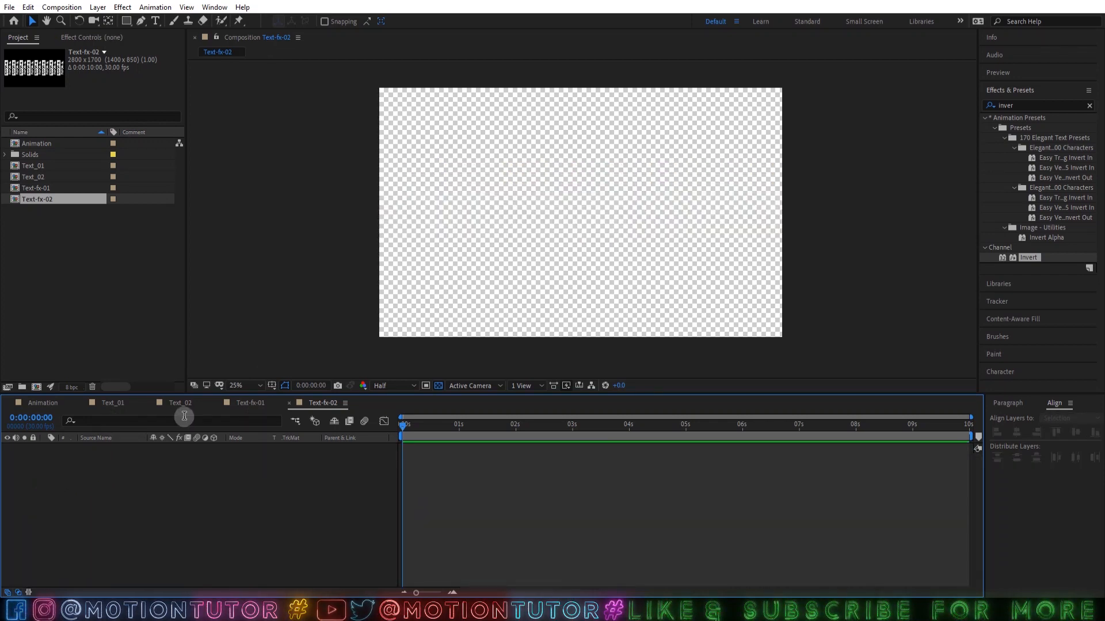
Step: Set the Text-fx-02 composition's height to 1200 px
click(61, 7)
click(72, 37)
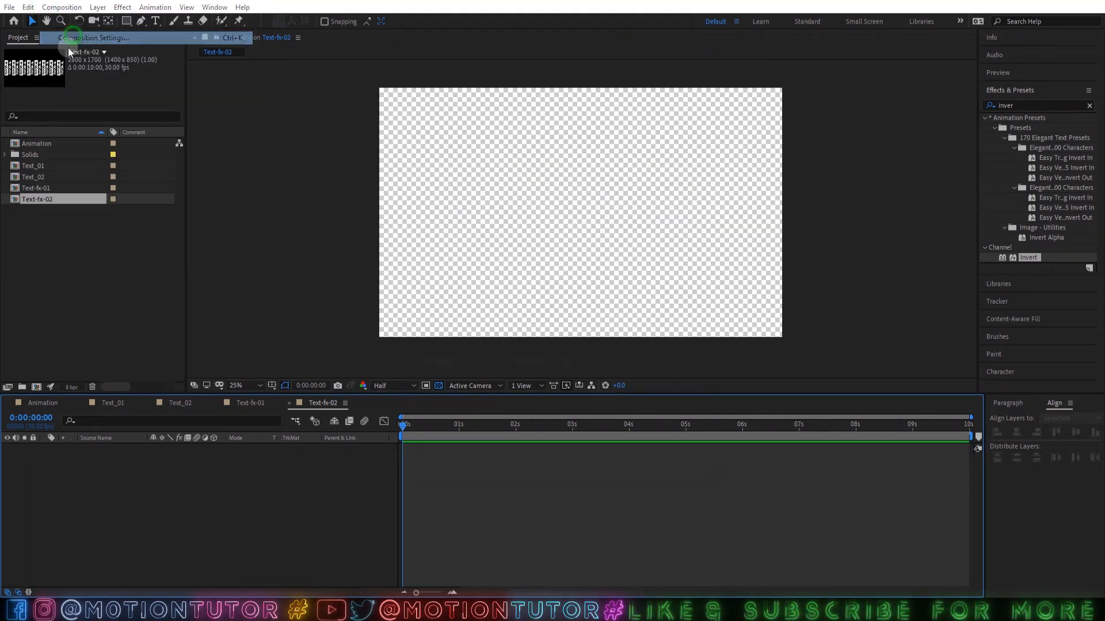
click(474, 280)
text(1200)
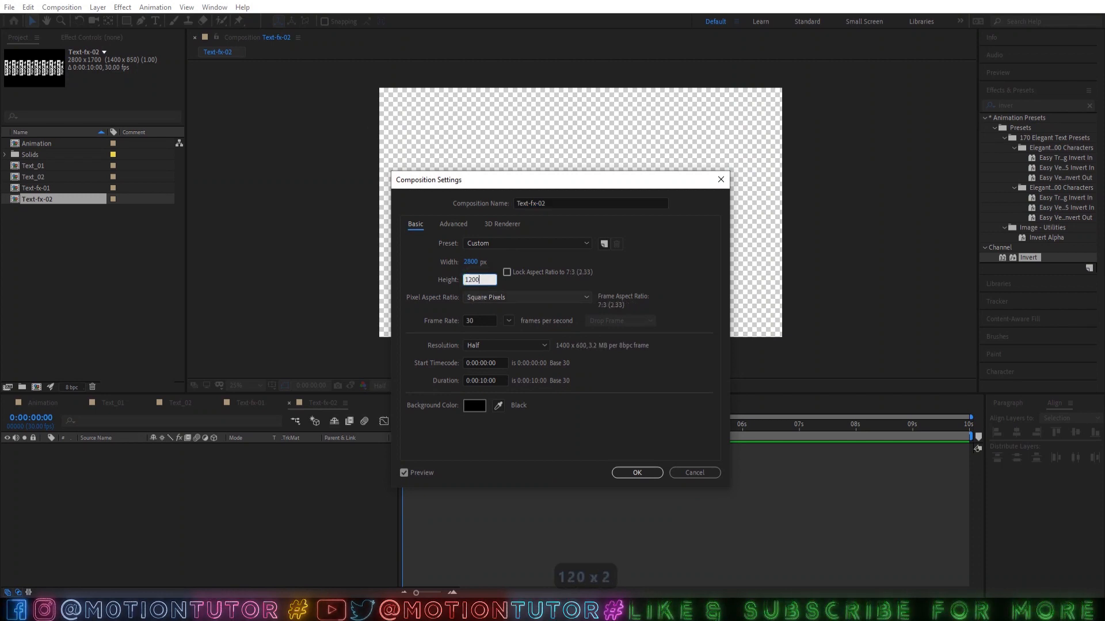
key(Return)
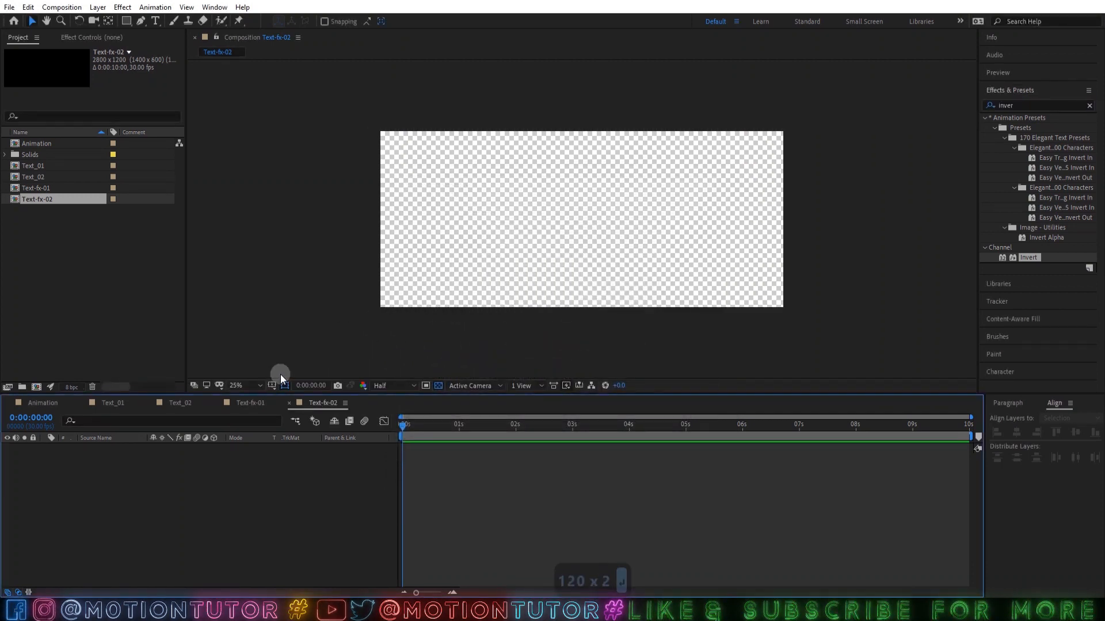
Step: Add the Text_02 composition as a layer in Text-fx-02 and display the title/action safe guides
click(243, 383)
click(260, 184)
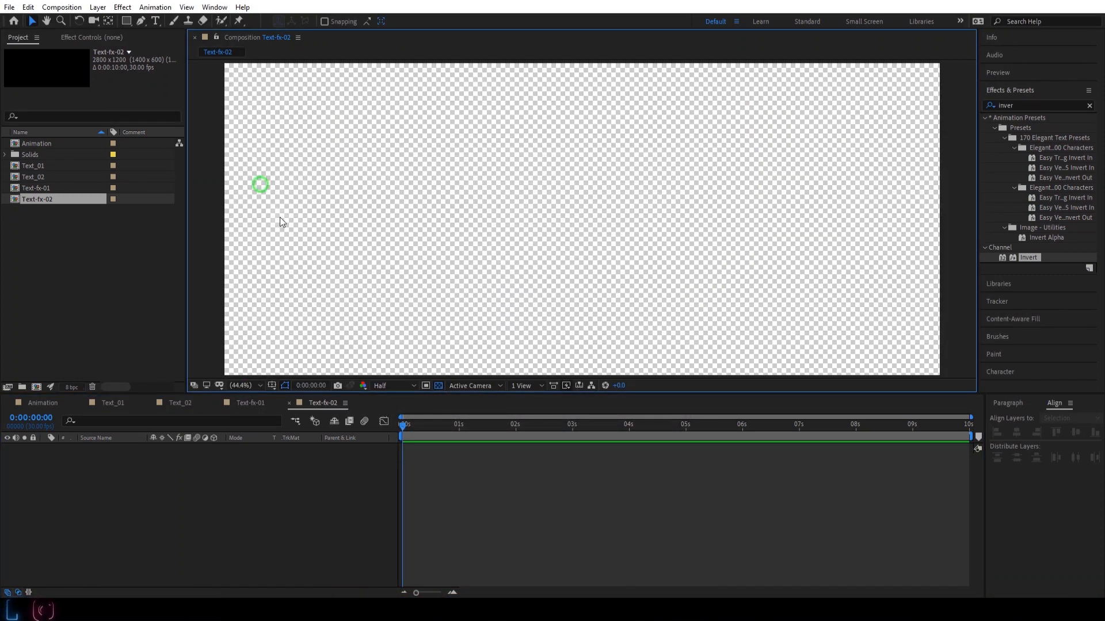
click(34, 187)
click(37, 178)
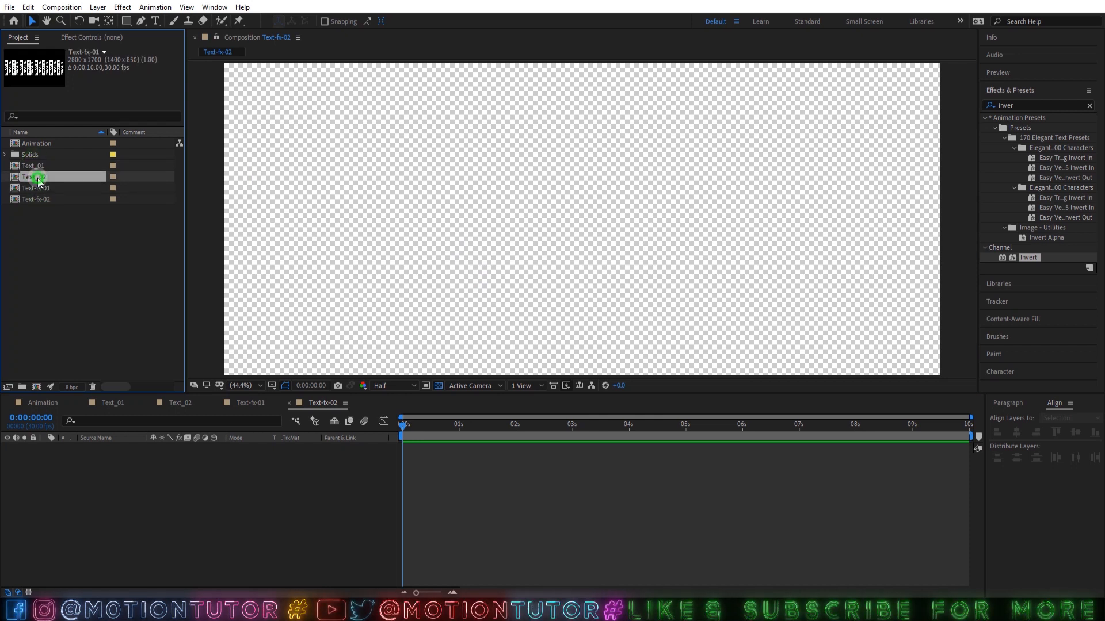
drag(37, 178, 150, 454)
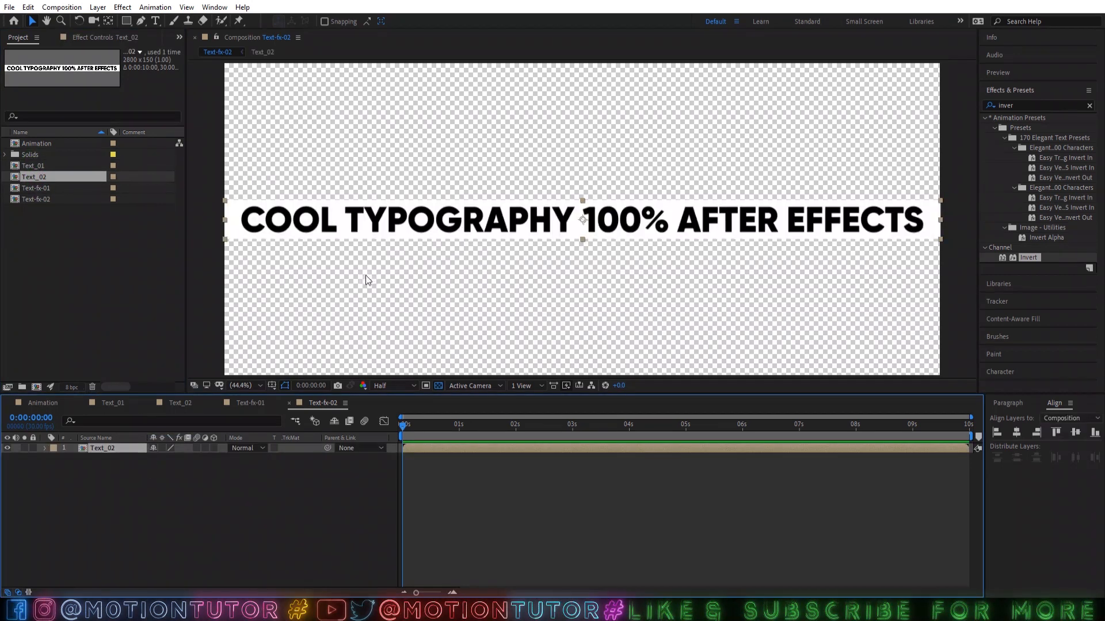
click(272, 386)
click(299, 395)
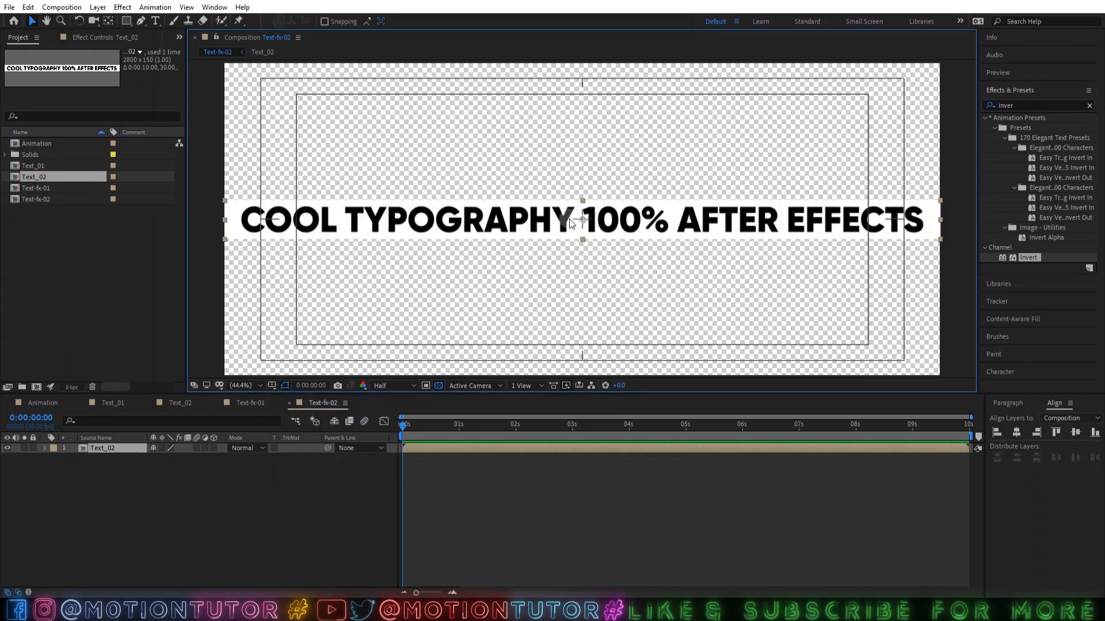
Step: Duplicate the Text_02 layer twice, turn off the transparency grid, and place the top copy directly above the middle text line
key(ctrl+d)
key(ctrl+d)
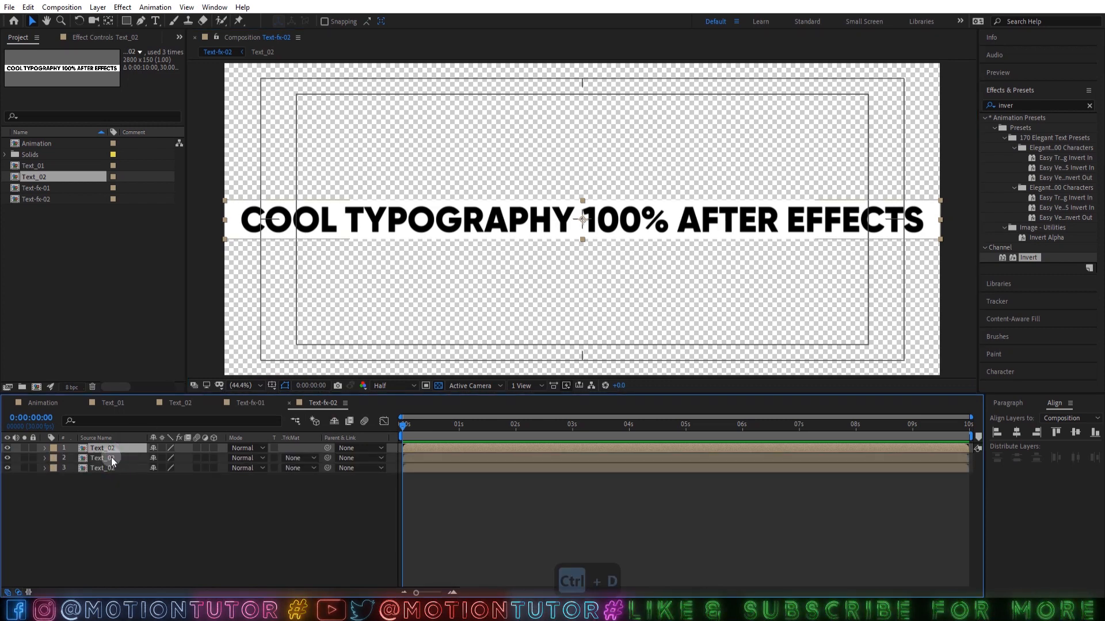
drag(485, 213, 481, 169)
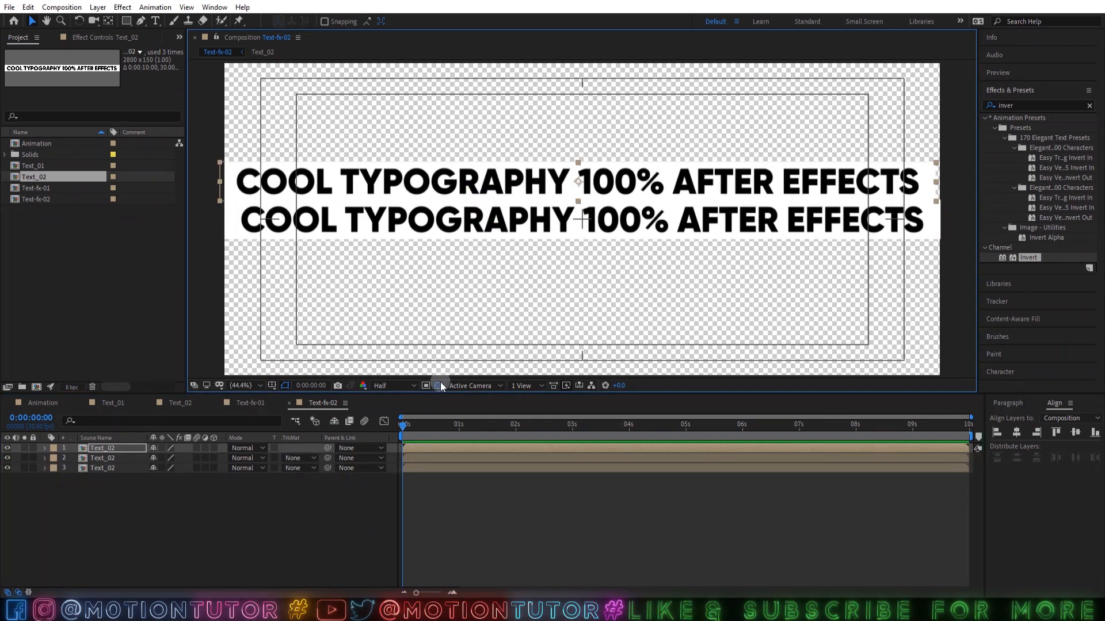
click(439, 385)
key(ctrl+z)
scroll(584, 224, up, 1)
drag(585, 224, 626, 173)
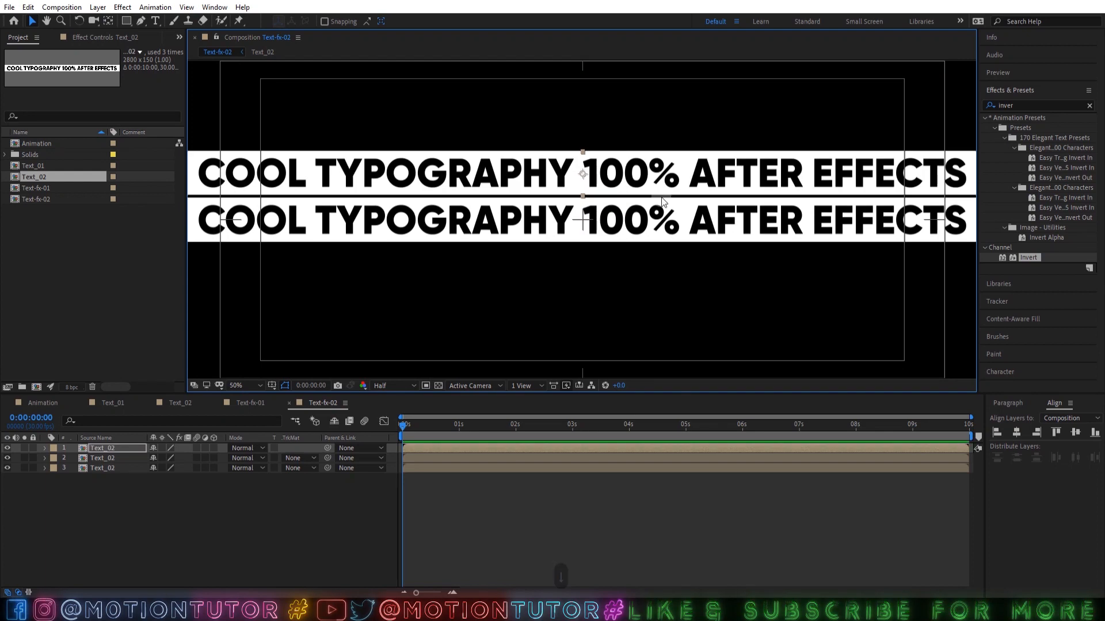
key(Down)
key(Down)
key(Down)
key(Down)
key(Down)
Step: Place the third Text_02 layer directly below the middle text line and nudge the outer lines to close the gaps
click(122, 468)
drag(613, 244, 613, 290)
key(Up)
key(Up)
key(Up)
key(Up)
click(613, 194)
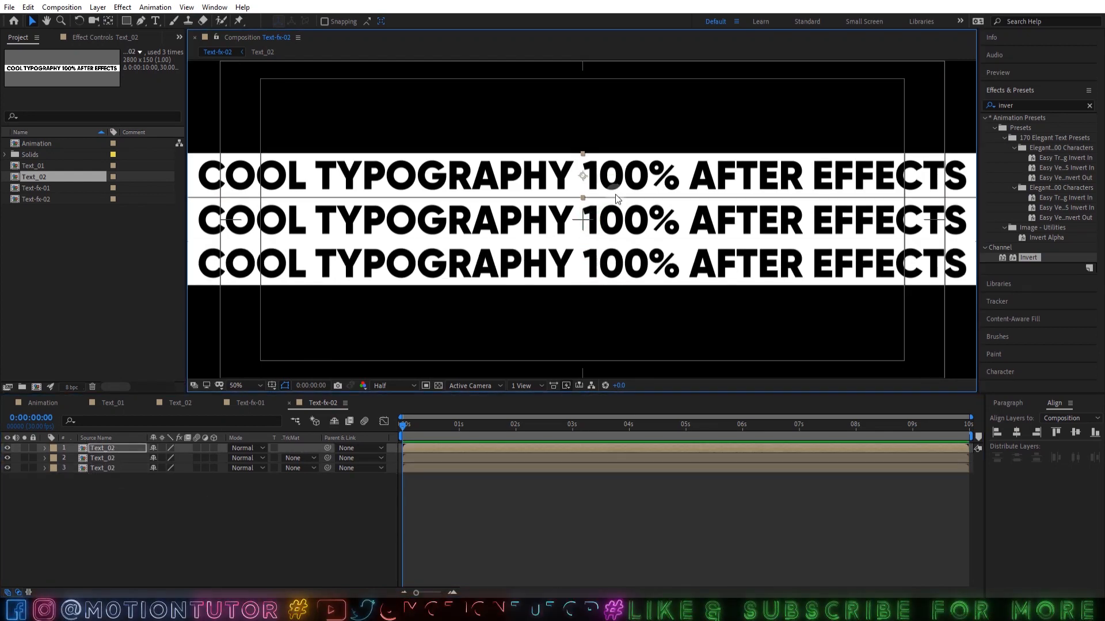
key(Down)
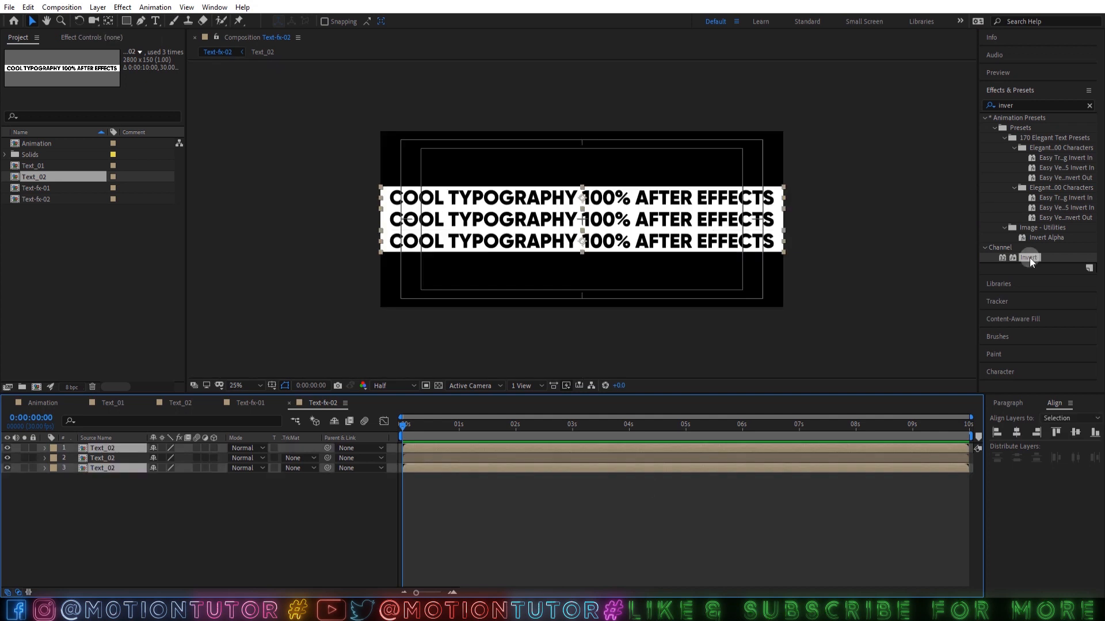
Step: Apply the Invert effect to the first and third Text_02 layers, then save the project
drag(1029, 258, 126, 448)
click(124, 467)
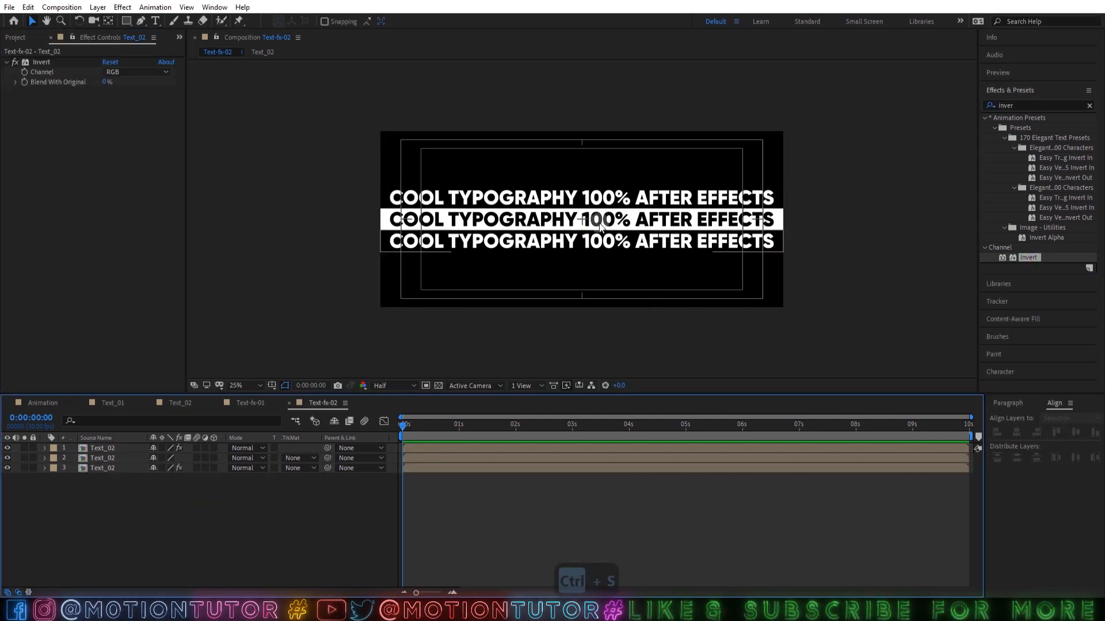
click(730, 268)
click(793, 261)
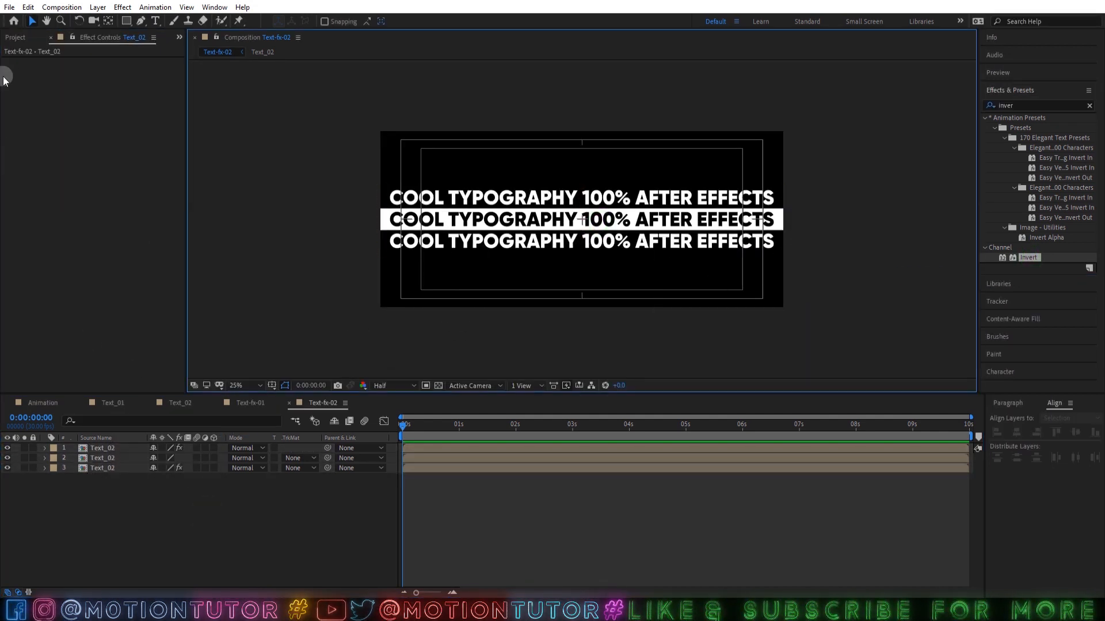
Step: Create a new 1920 x 1920 px composition named FX
click(29, 38)
click(70, 322)
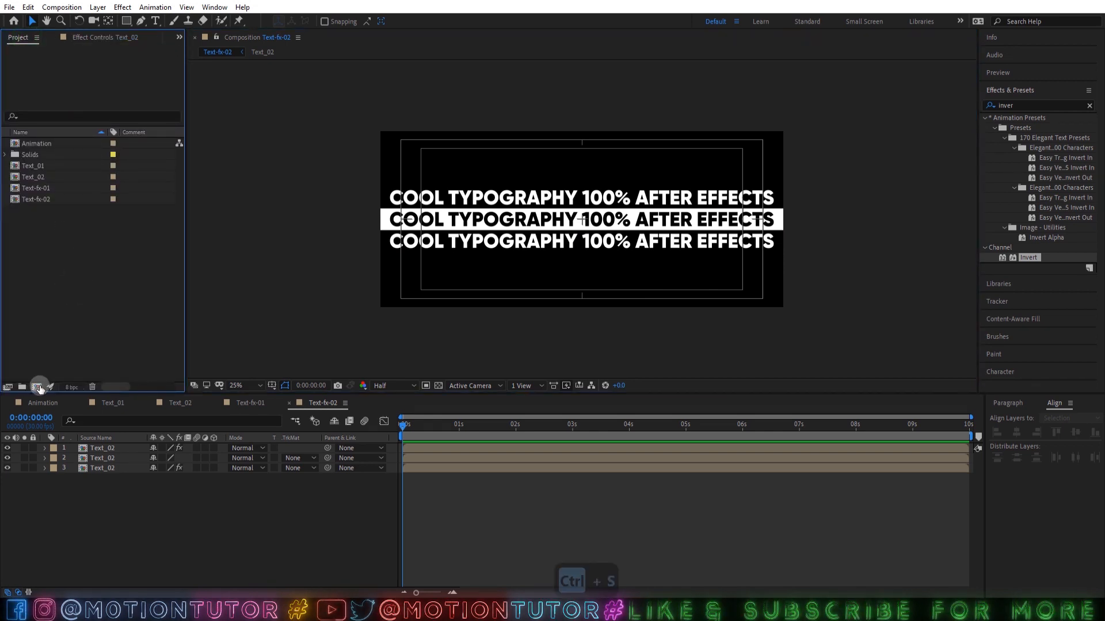
click(37, 386)
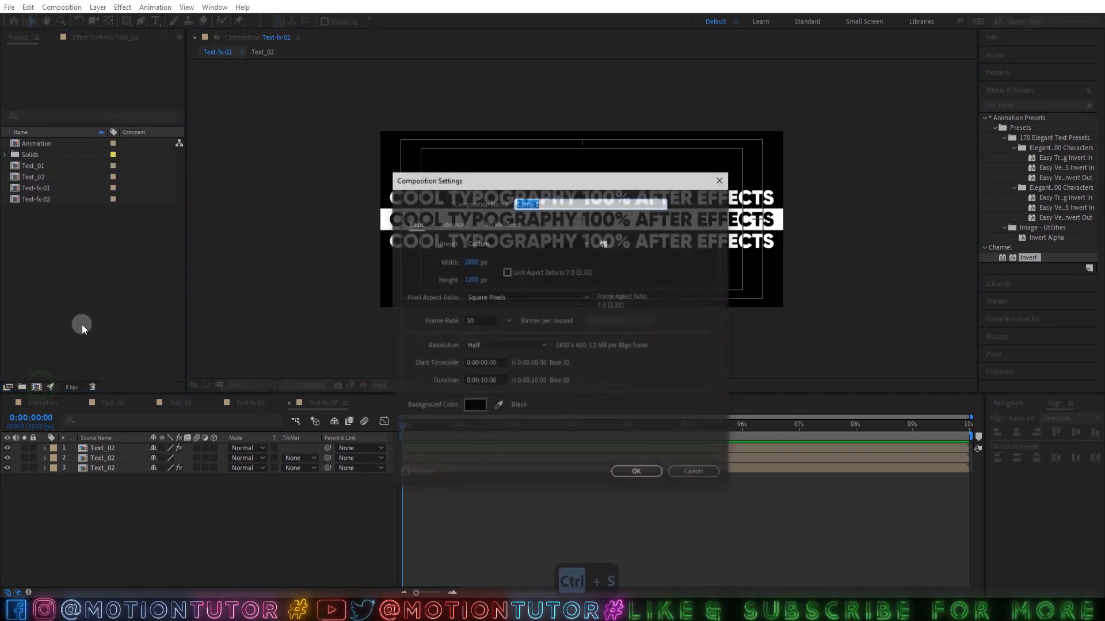
click(469, 263)
text(19)
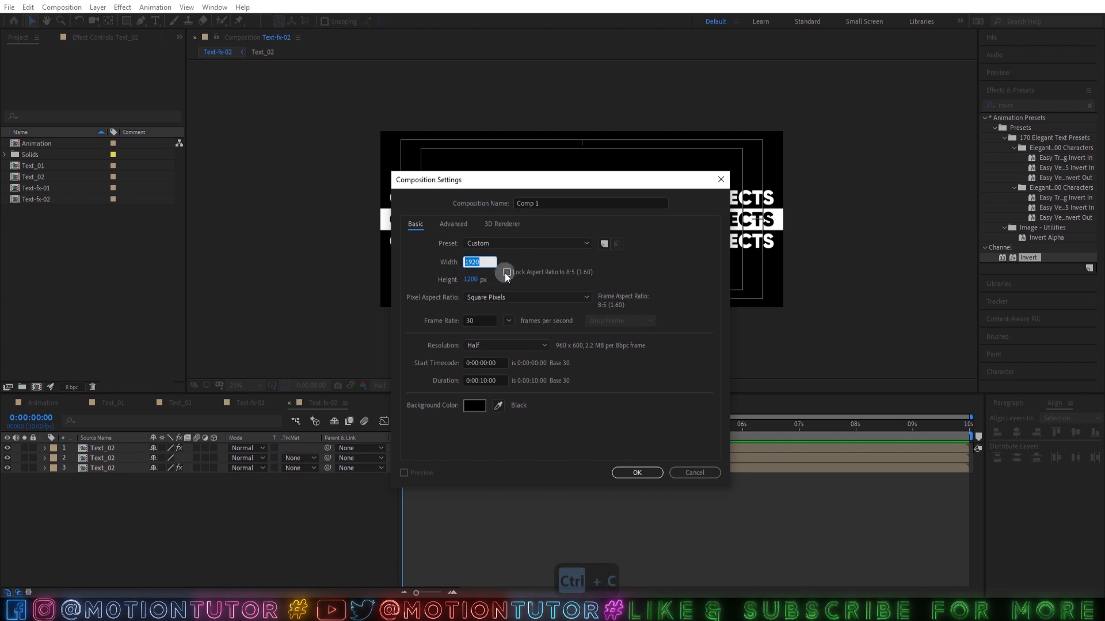
click(549, 205)
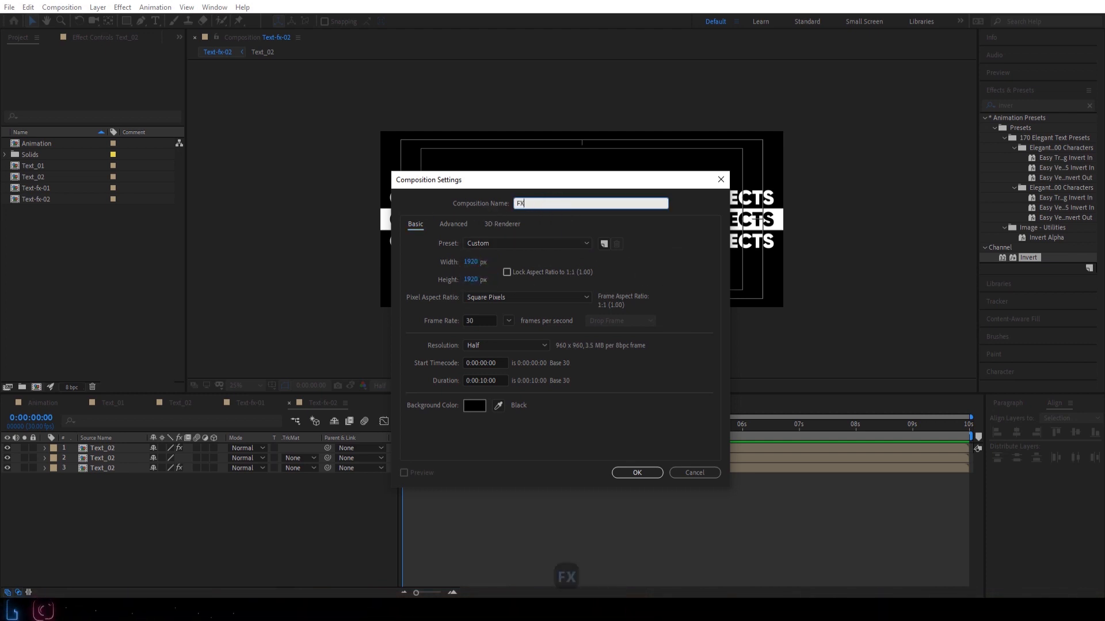
text(FX)
click(638, 470)
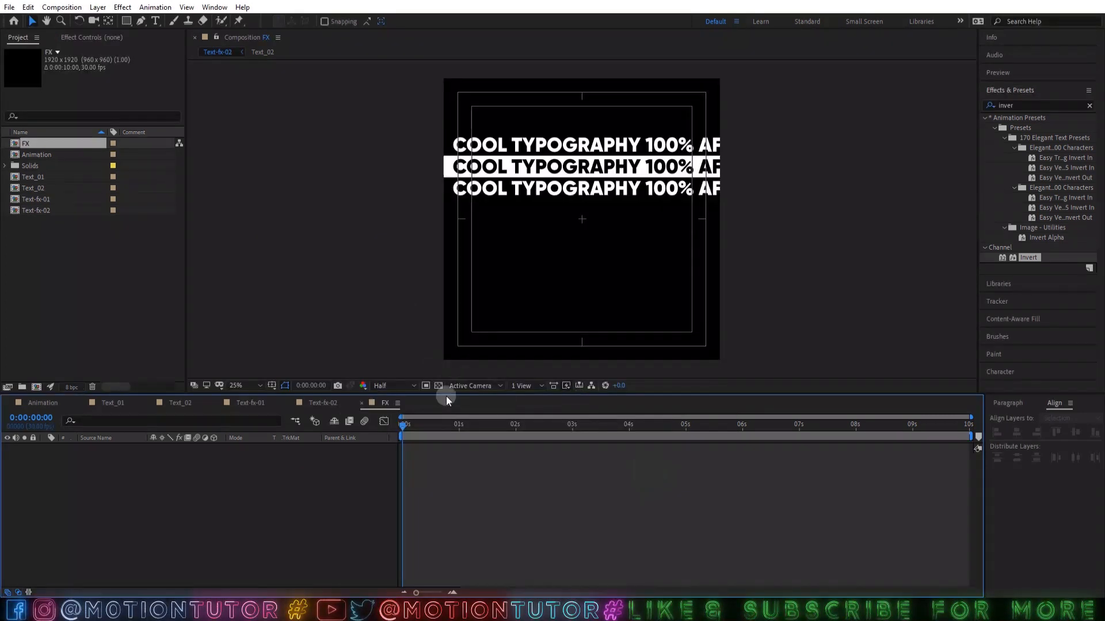
Step: Add Text-fx-01 to the FX composition, scale it to 75%, and save the project
click(38, 199)
drag(38, 199, 149, 495)
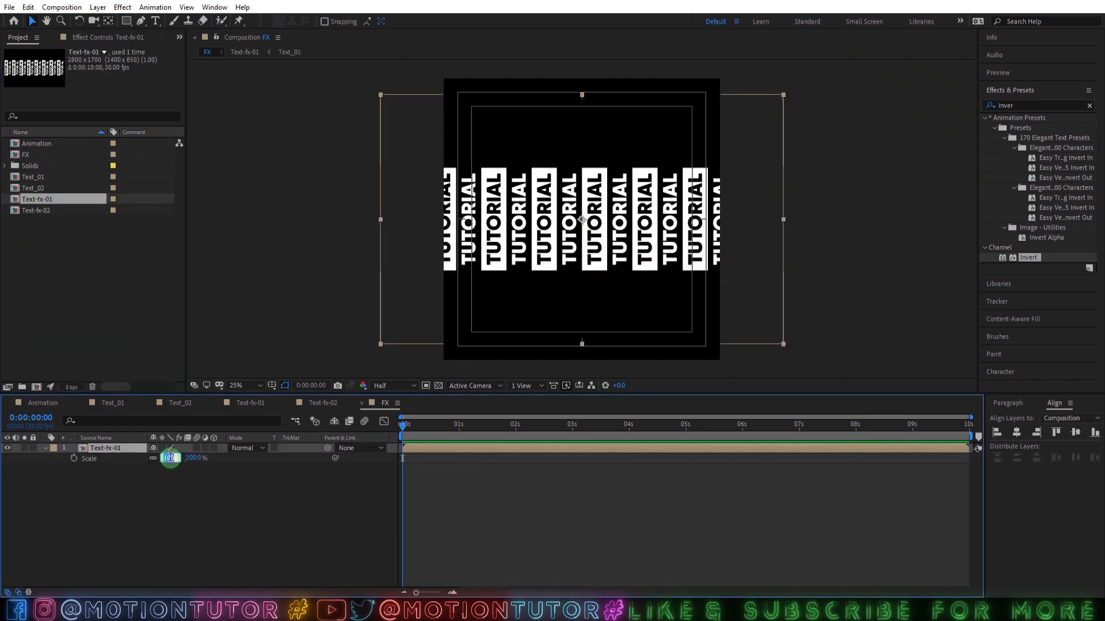
key(ctrl+s)
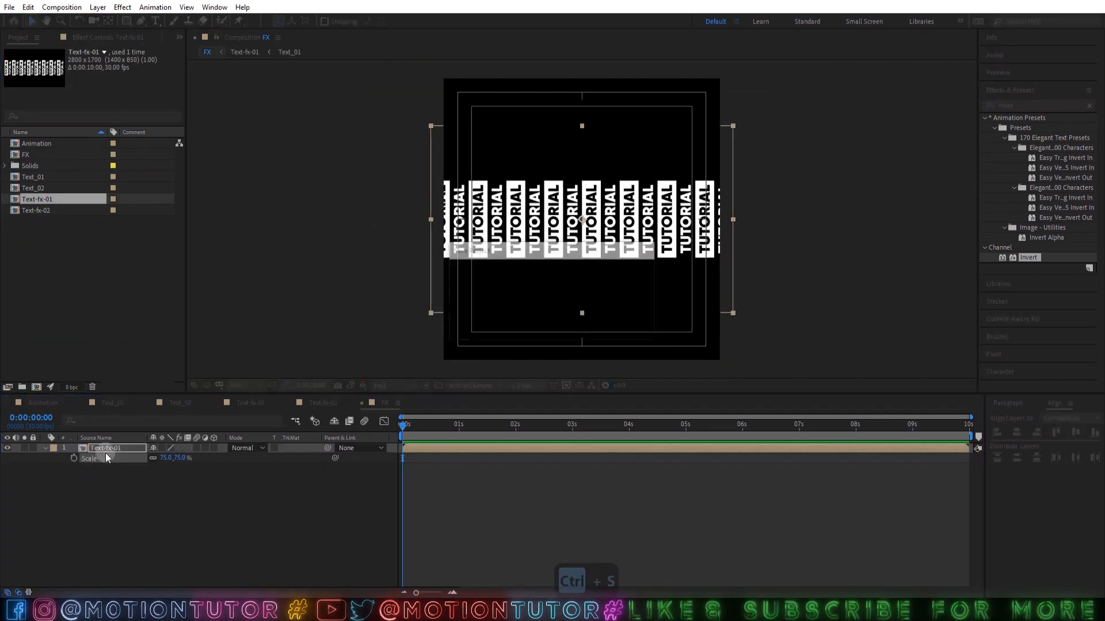
Step: Apply the CC Cylinder effect to the Text-fx-01 layer and set its radius to 60%
double_click(1029, 106)
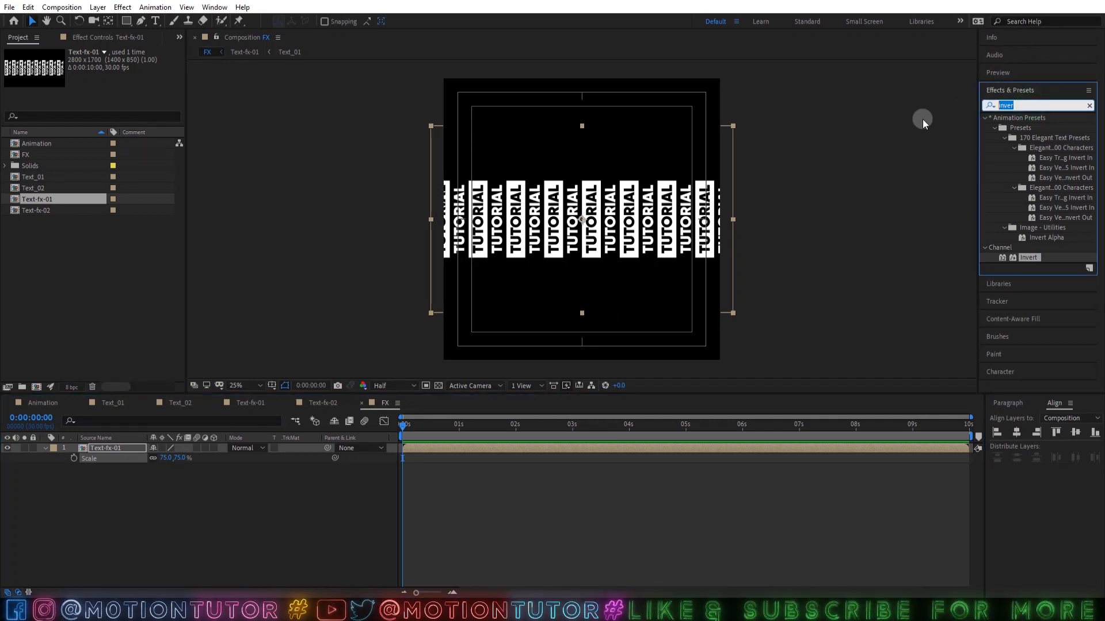
text(cc c)
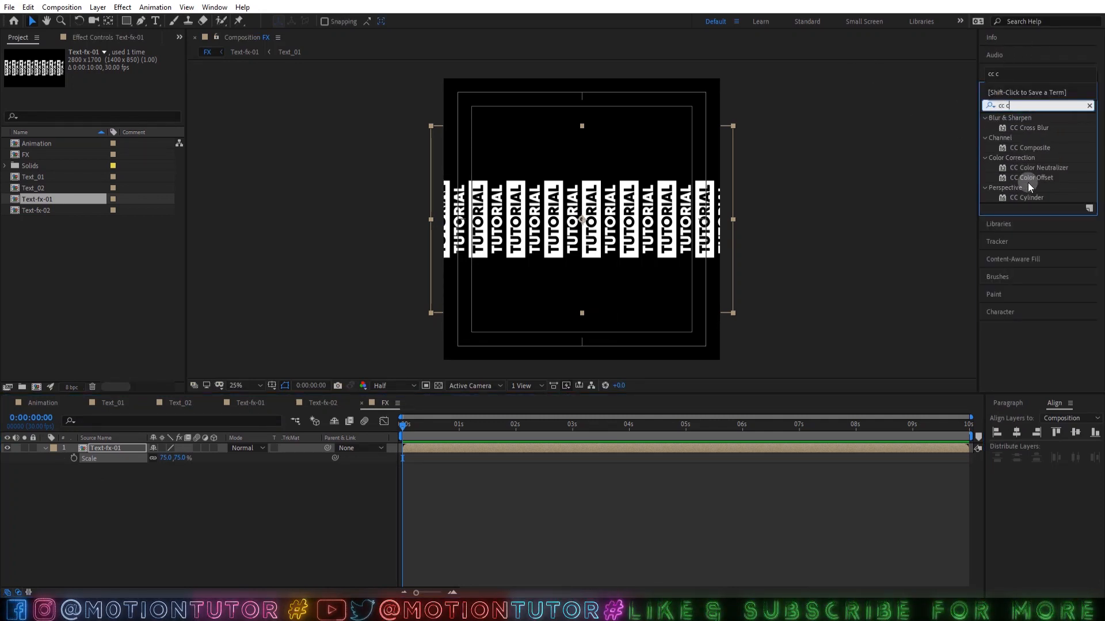
drag(1027, 197, 586, 212)
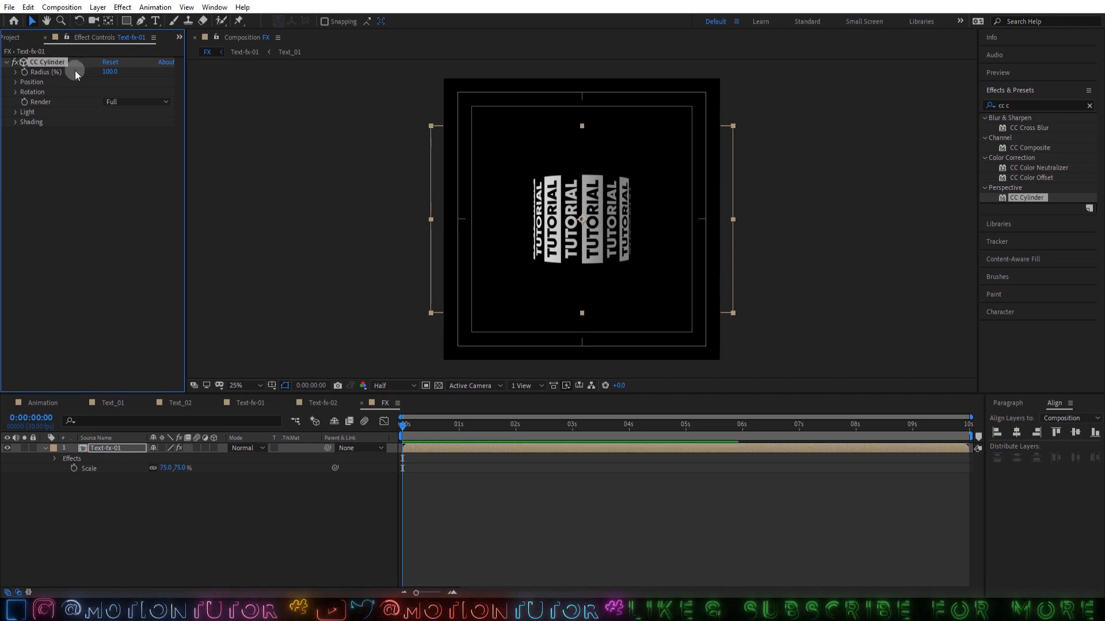
click(112, 73)
text(60)
key(Return)
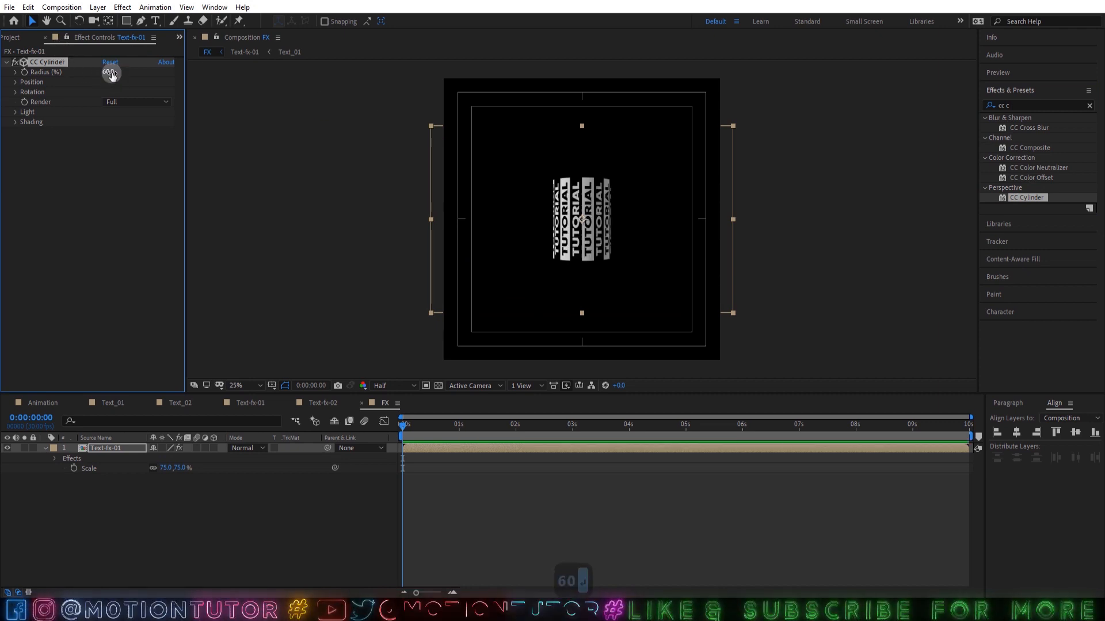
Step: Set the CC Cylinder's Rotation X to 30°, Rotation Z to 45° and Light Height to 50
click(16, 92)
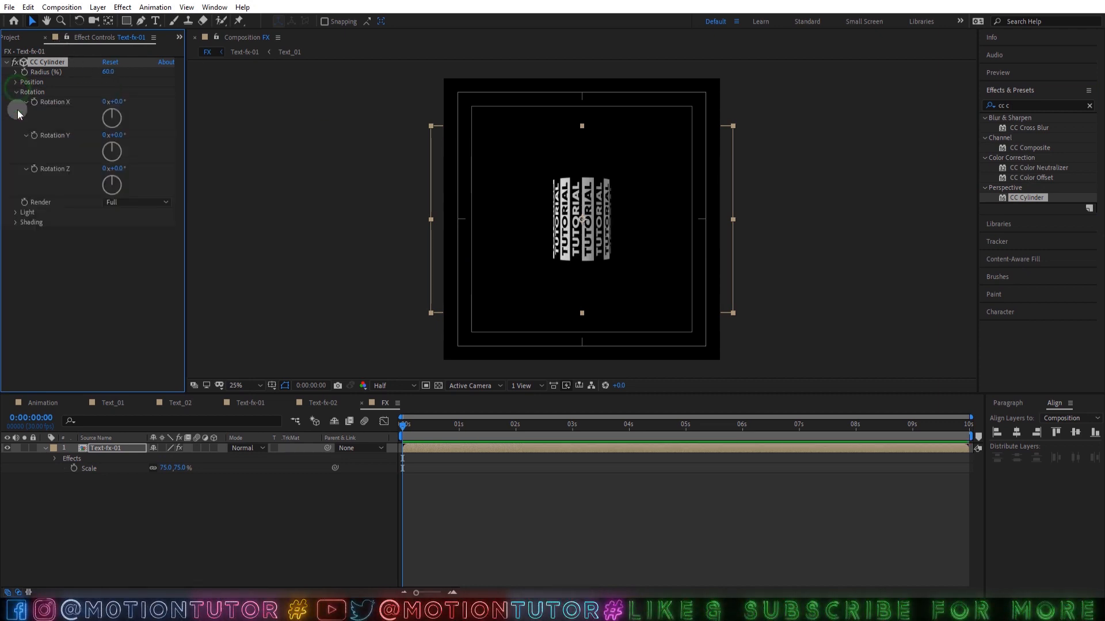
click(15, 212)
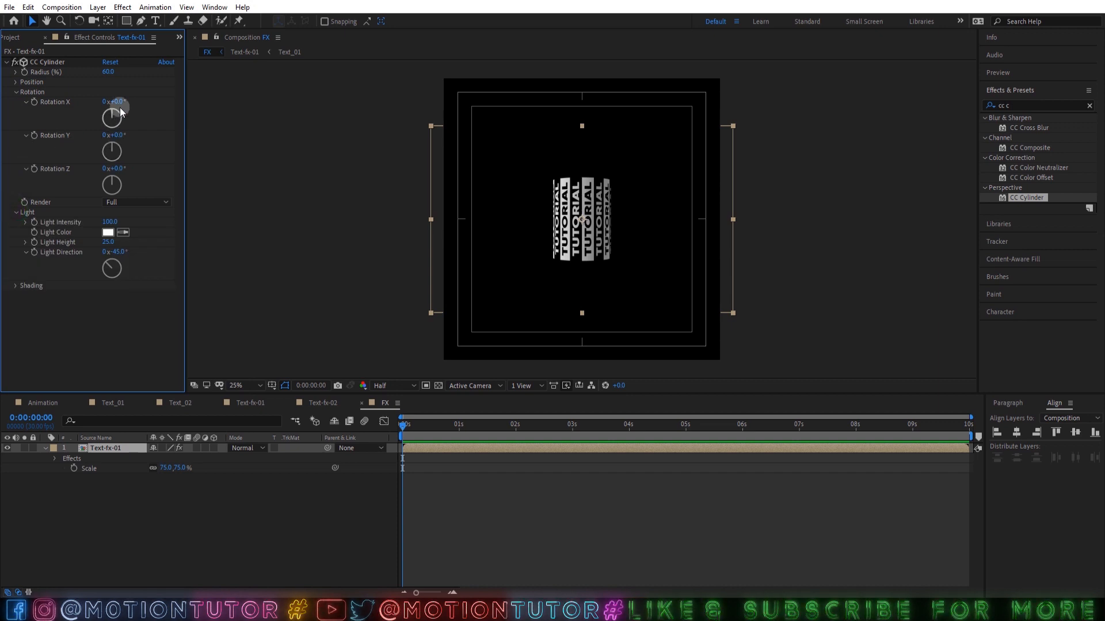
key(Return)
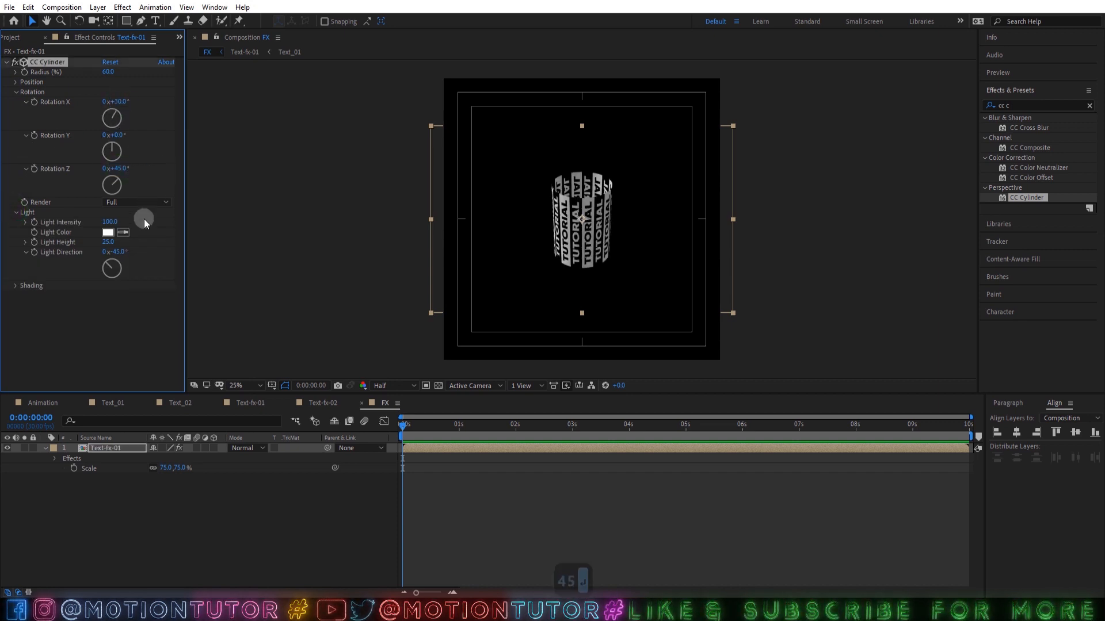
key(Return)
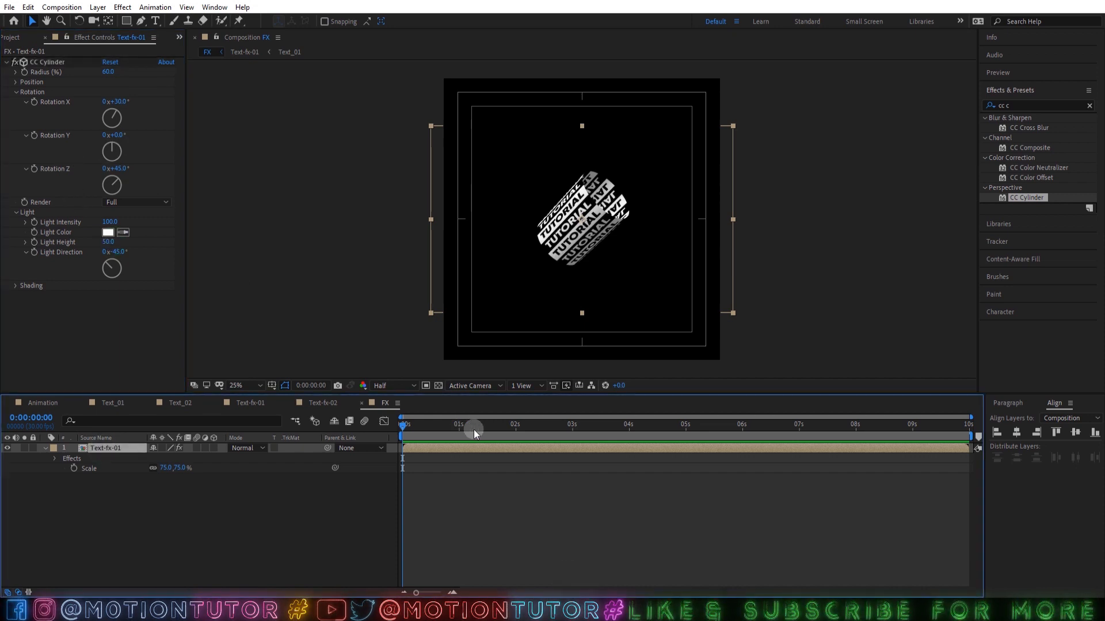
Step: Keyframe the CC Cylinder's Rotation Y from 0 at the start to 3 revolutions at 0:00:09:29, and save the project
drag(457, 428, 364, 428)
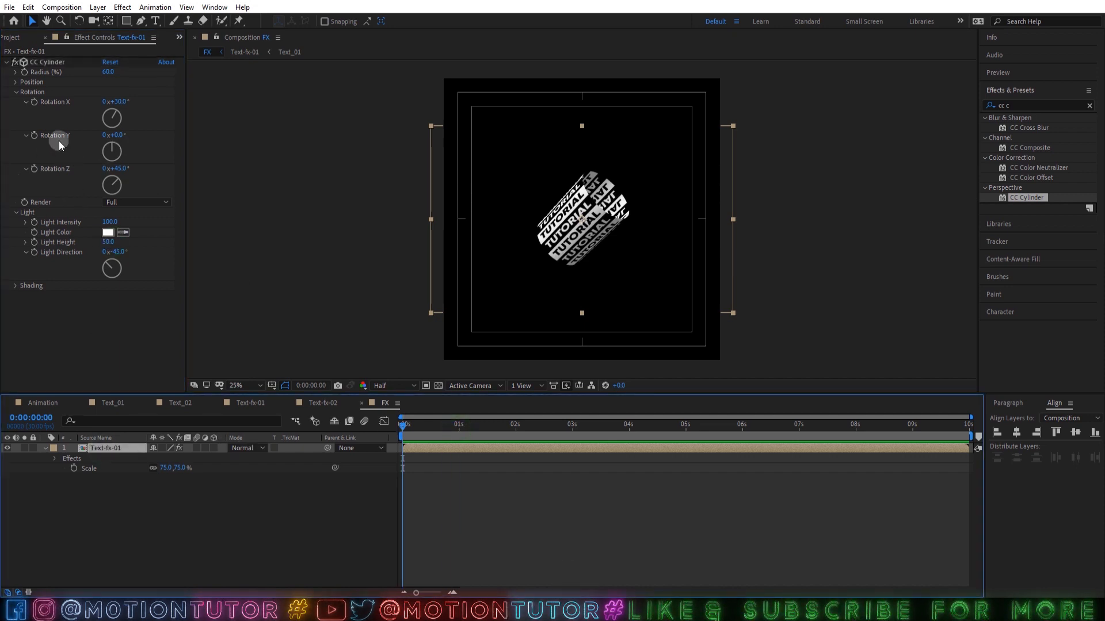
click(36, 135)
key(u)
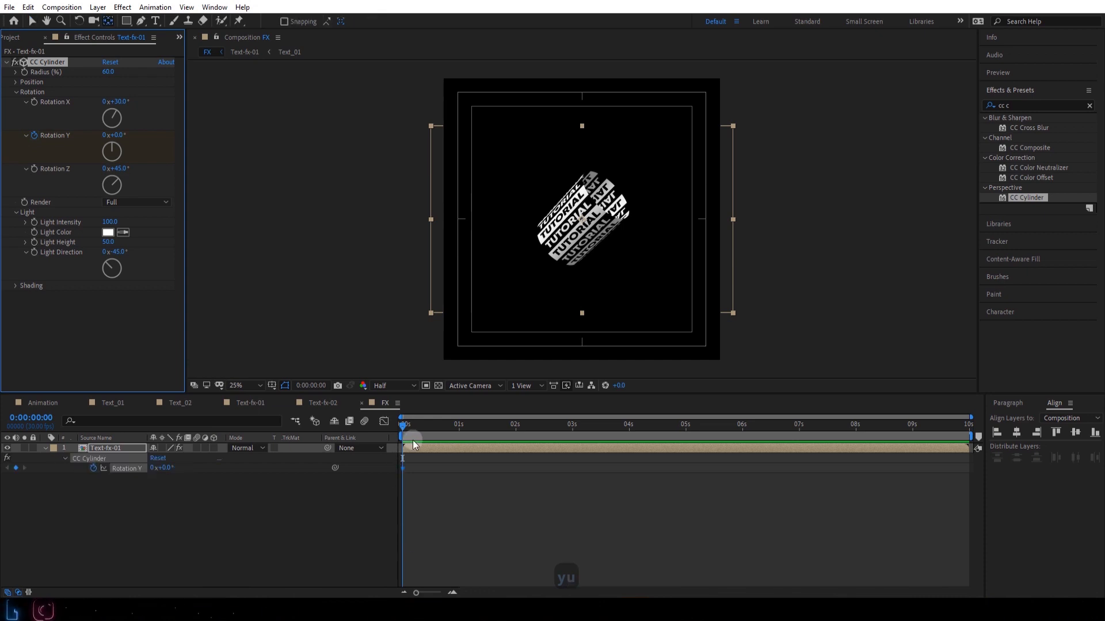
drag(405, 425, 907, 426)
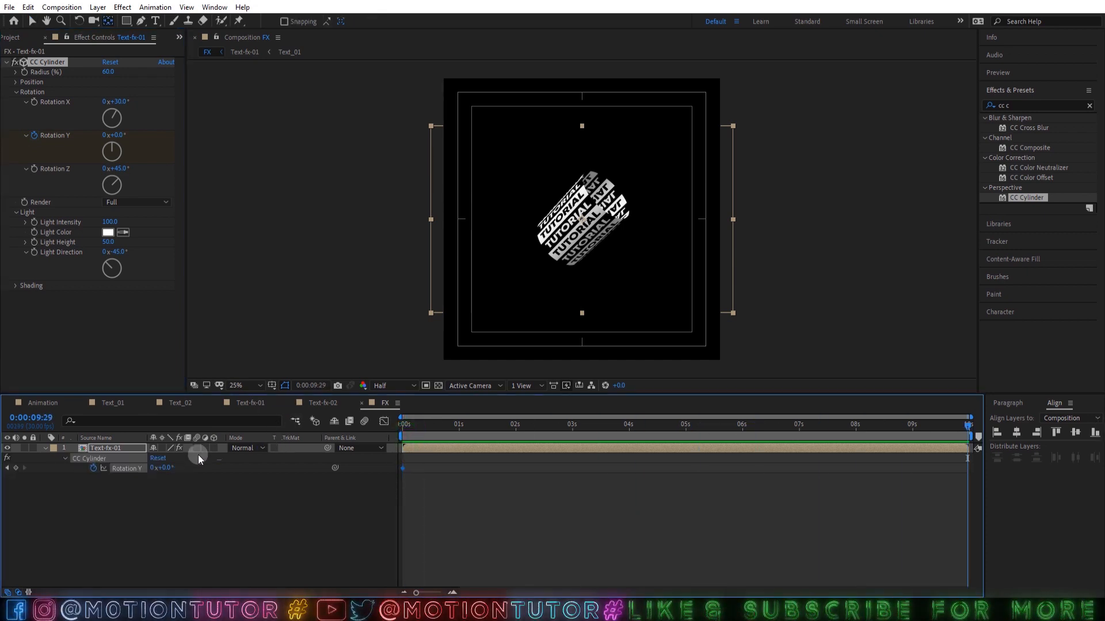
text(3)
key(Return)
click(170, 495)
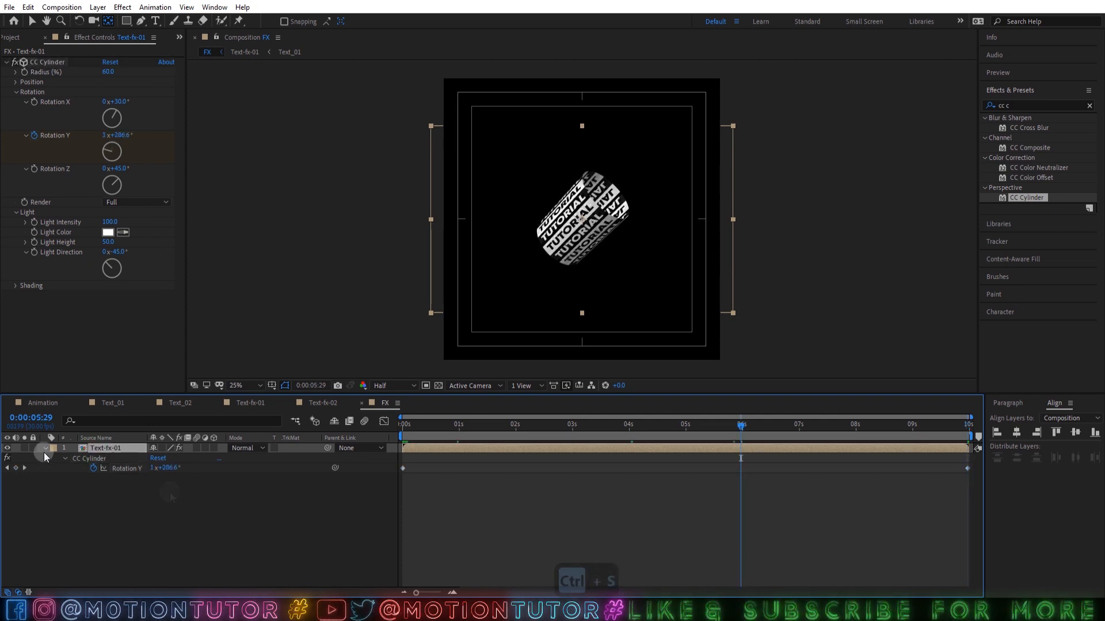
Step: Collapse and duplicate the Text-fx-01 layer in the FX composition
click(137, 448)
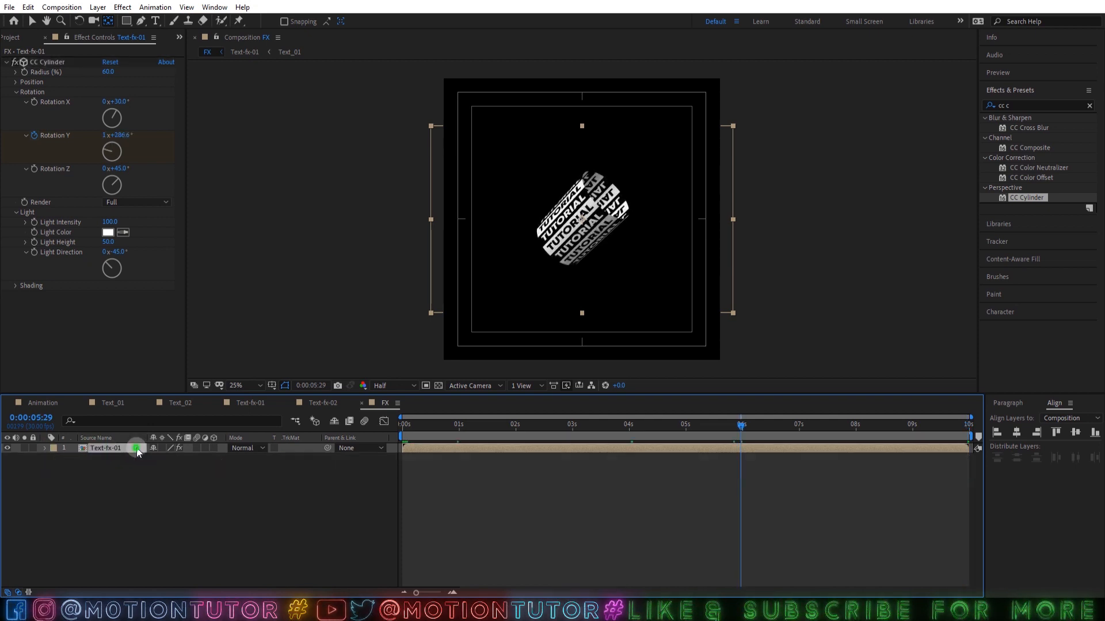
click(24, 8)
click(264, 157)
click(68, 492)
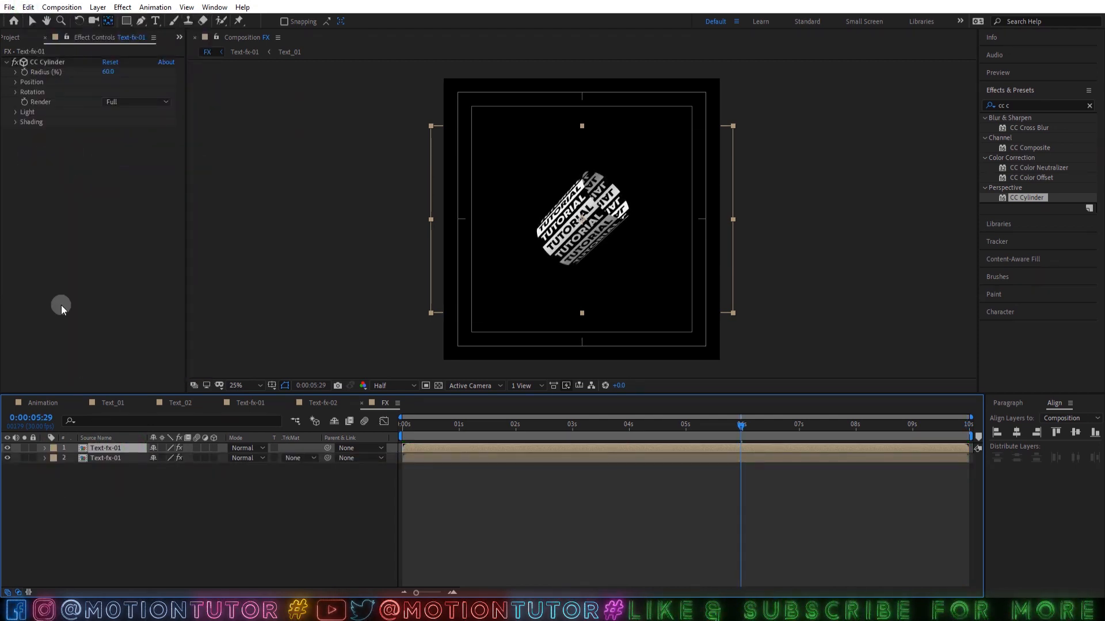
Step: Set the top Text-fx-01 copy's CC Cylinder radius to 100% and expand its Rotation settings
click(33, 83)
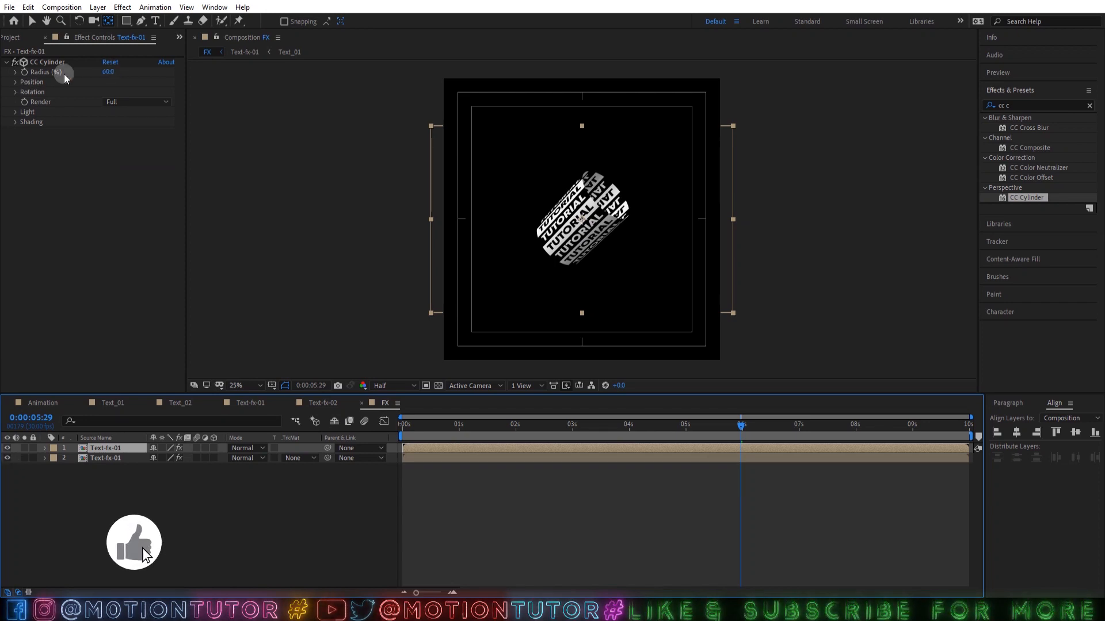
click(108, 72)
text(10)
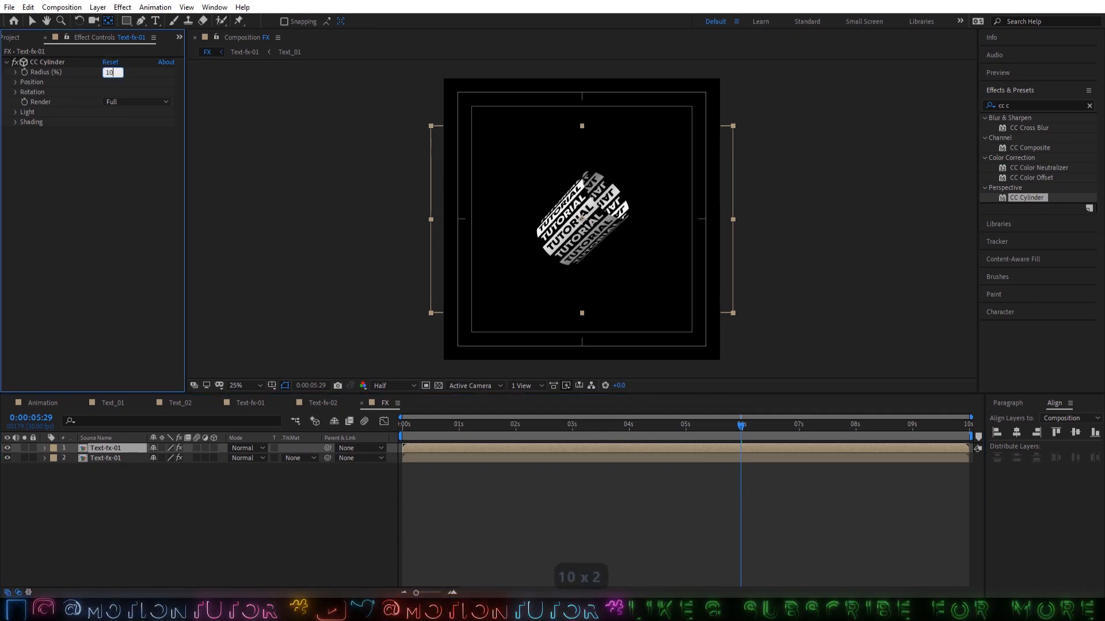
text(0)
click(33, 118)
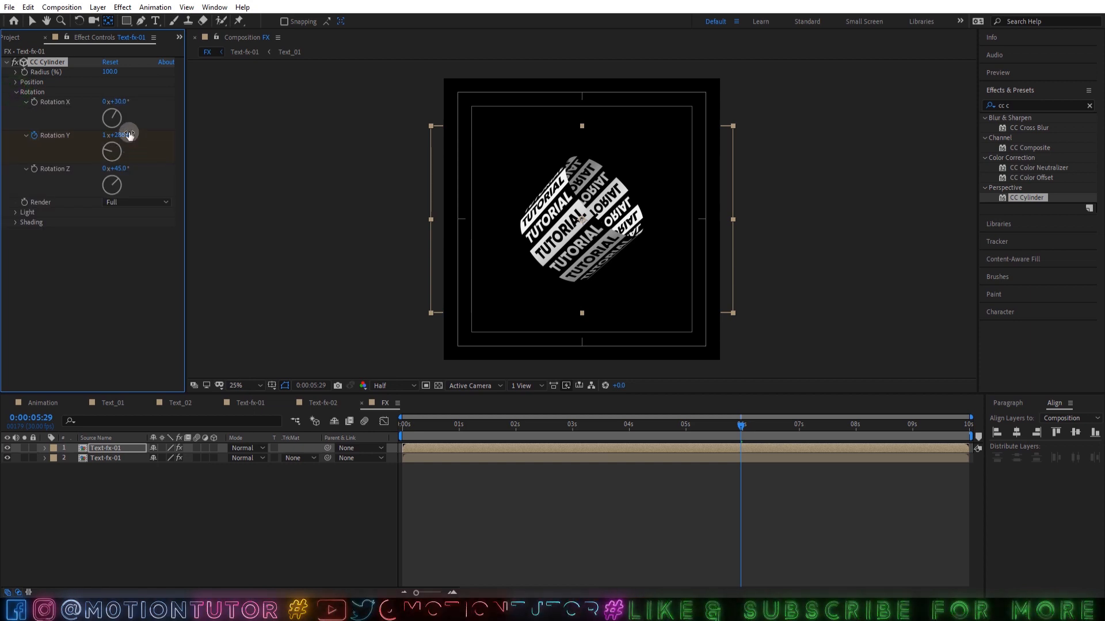
Step: Set the top Text-fx-01 copy's CC Cylinder to Rotation Z 41°, Render Outside and Light Height 40
click(138, 203)
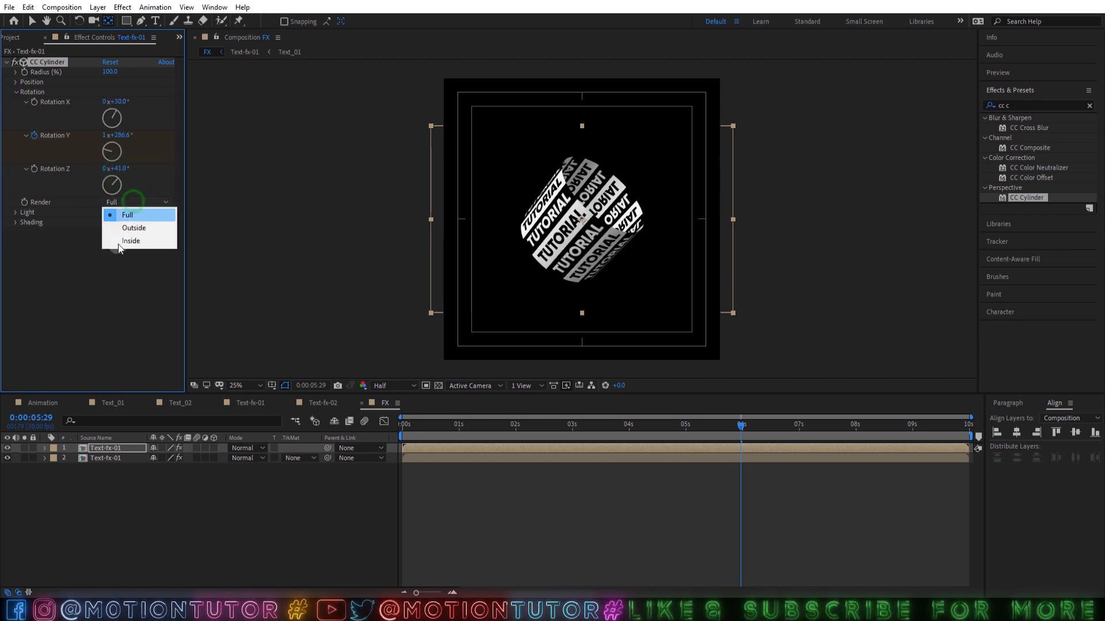
click(136, 228)
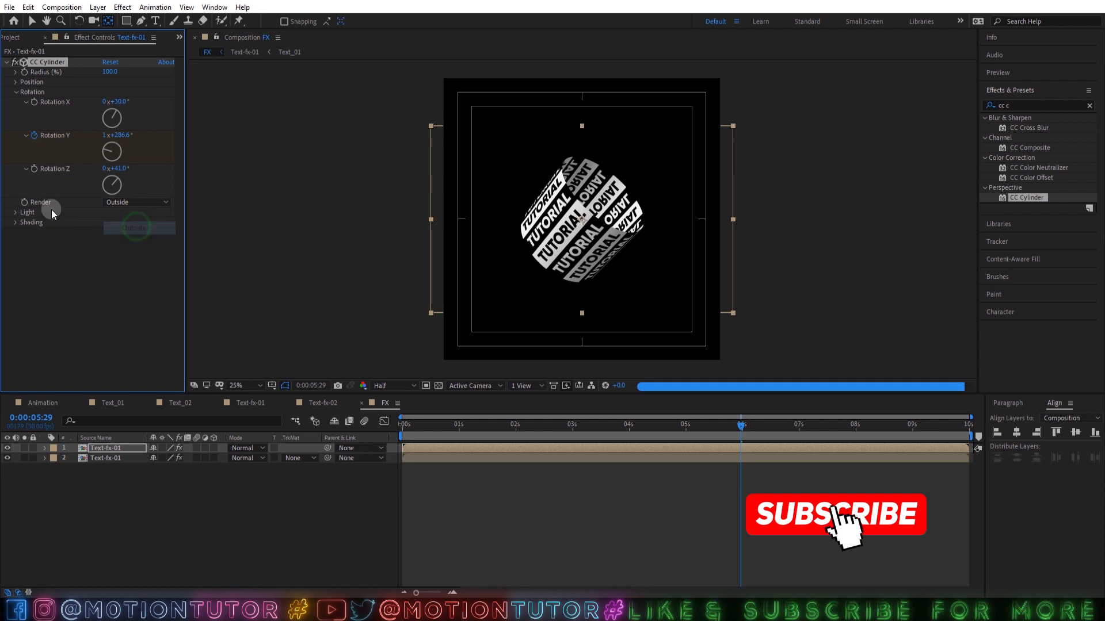
click(23, 211)
click(15, 212)
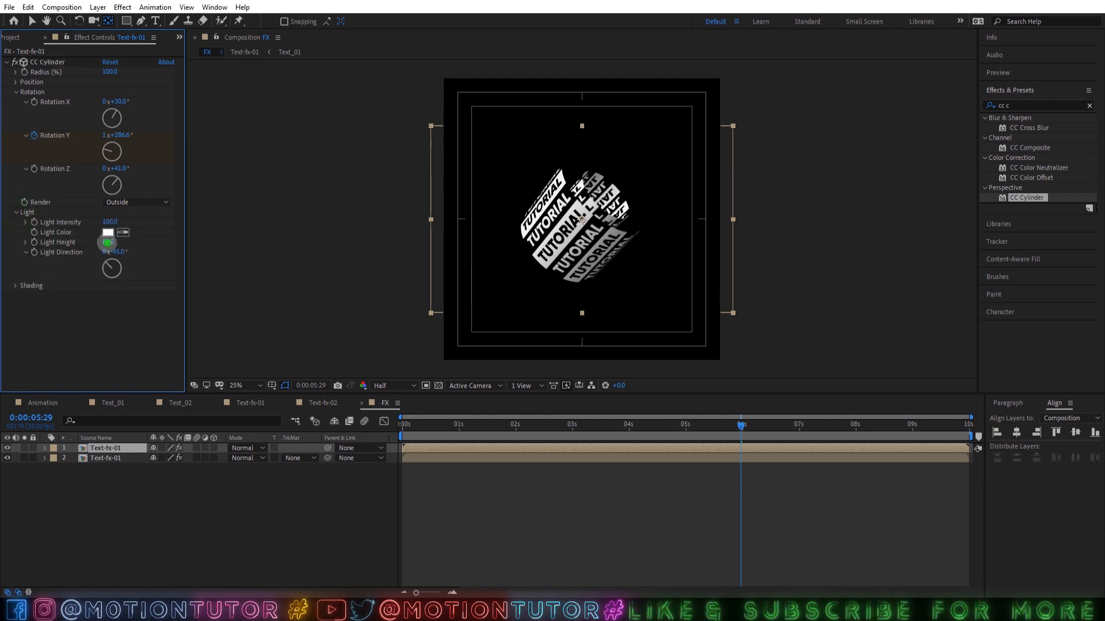
text(40)
key(Return)
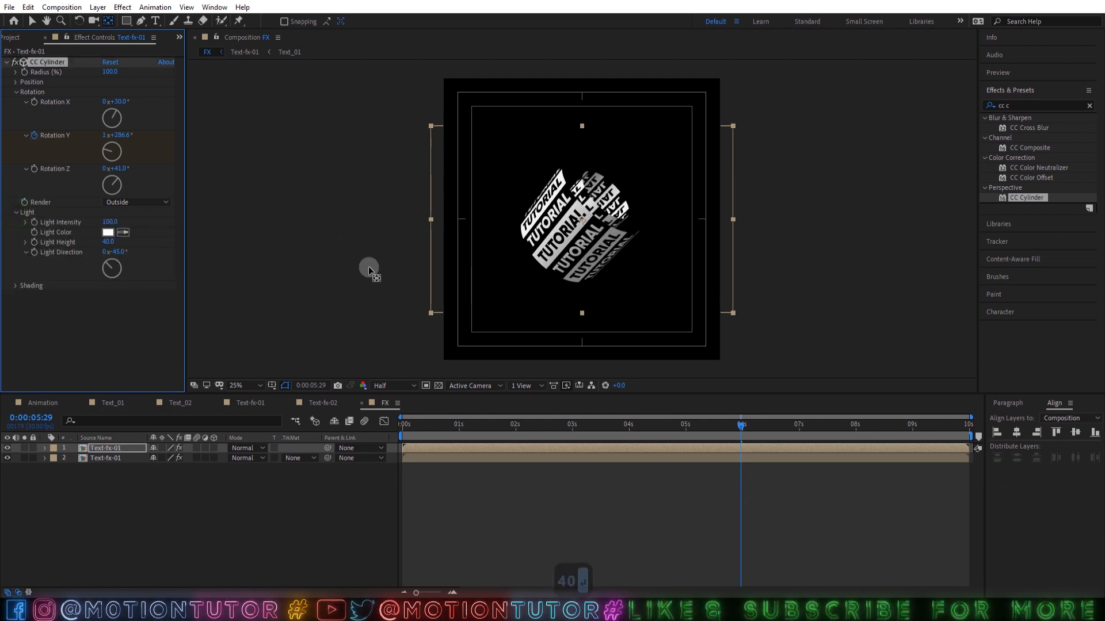
Step: Add the Text-fx-02 composition as the top layer of the FX composition and make it a 3D layer
click(270, 491)
click(15, 37)
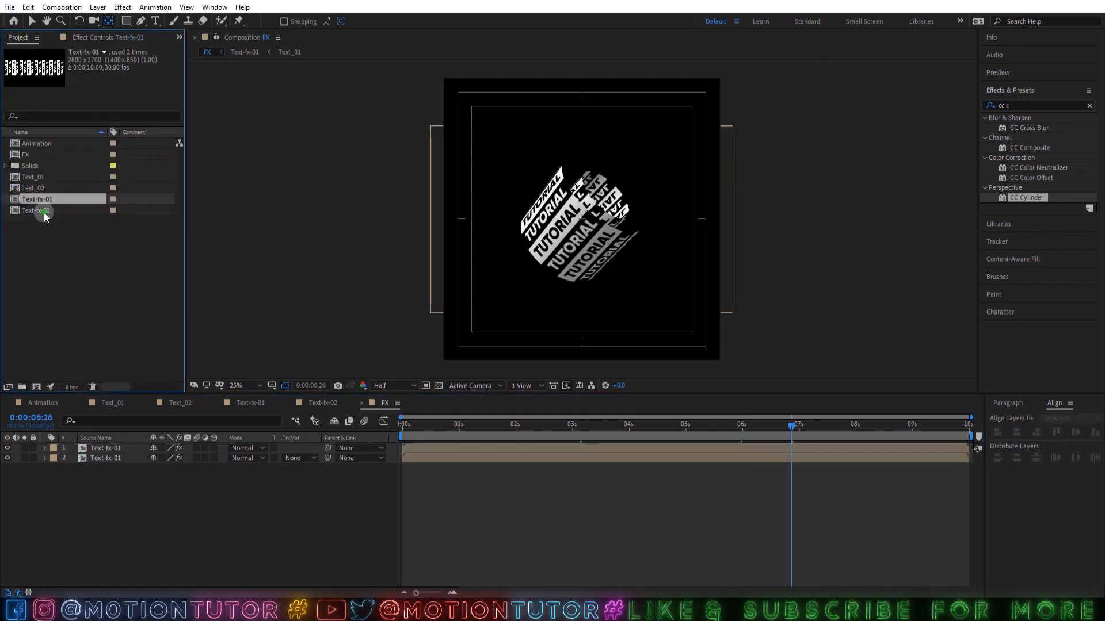
drag(45, 213, 135, 455)
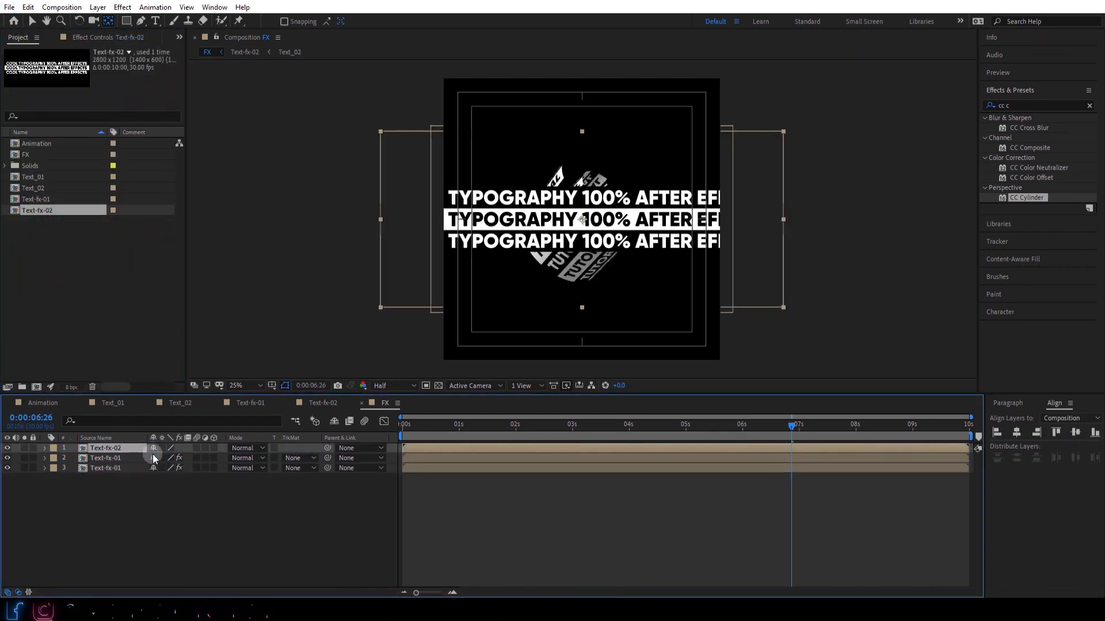
click(214, 448)
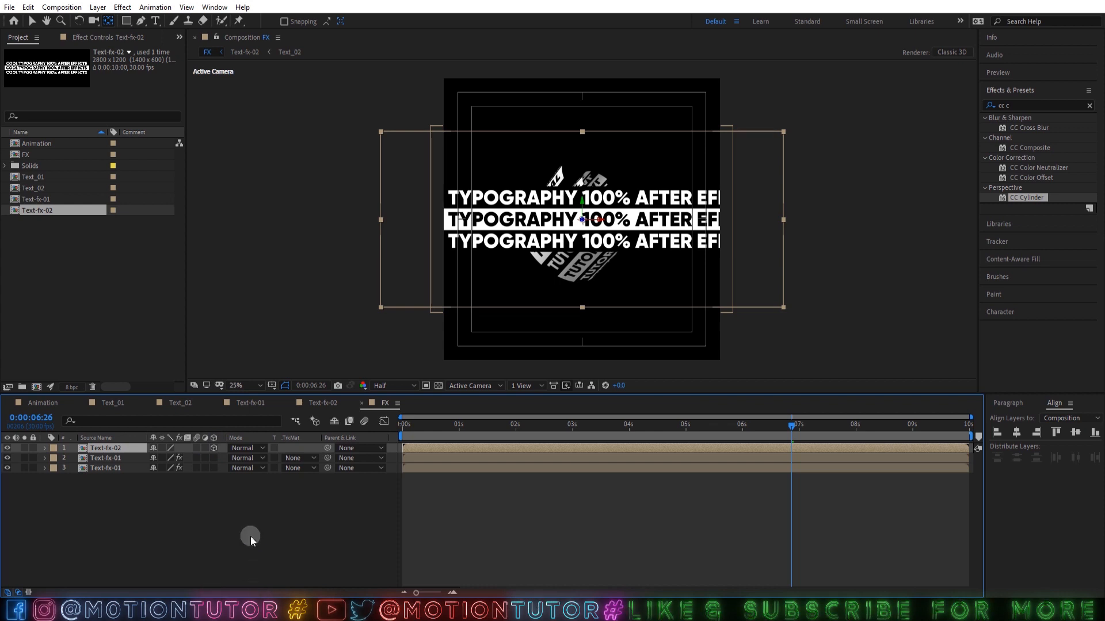
Step: Set the Text-fx-02 layer's X Rotation to -41° and Y Rotation to -30°
key(F4)
key(F4)
key(r)
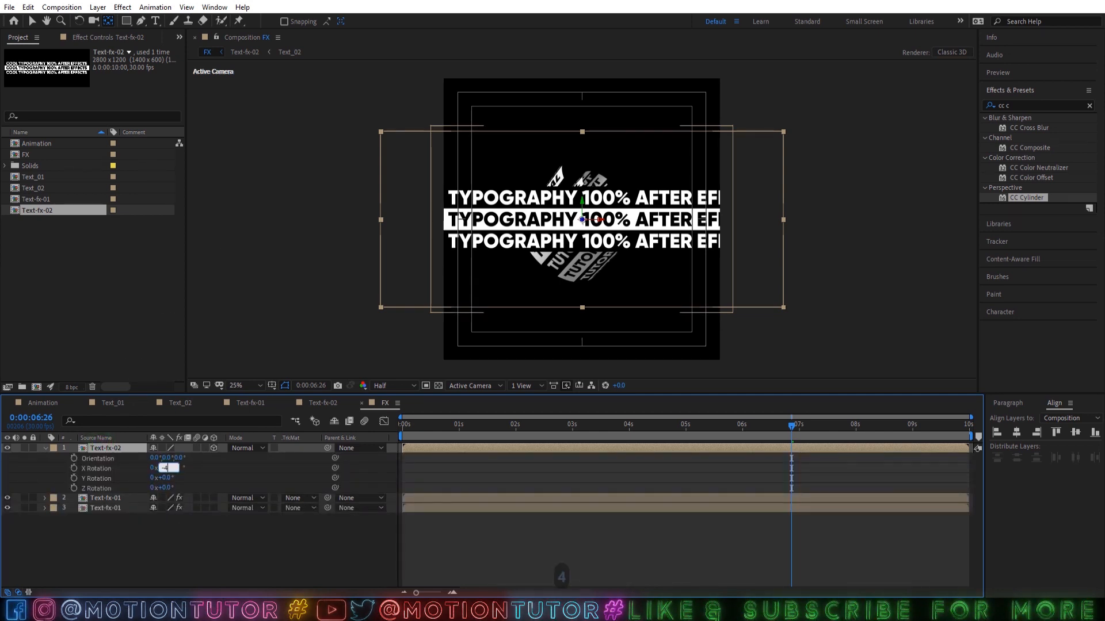
text(-41)
key(Return)
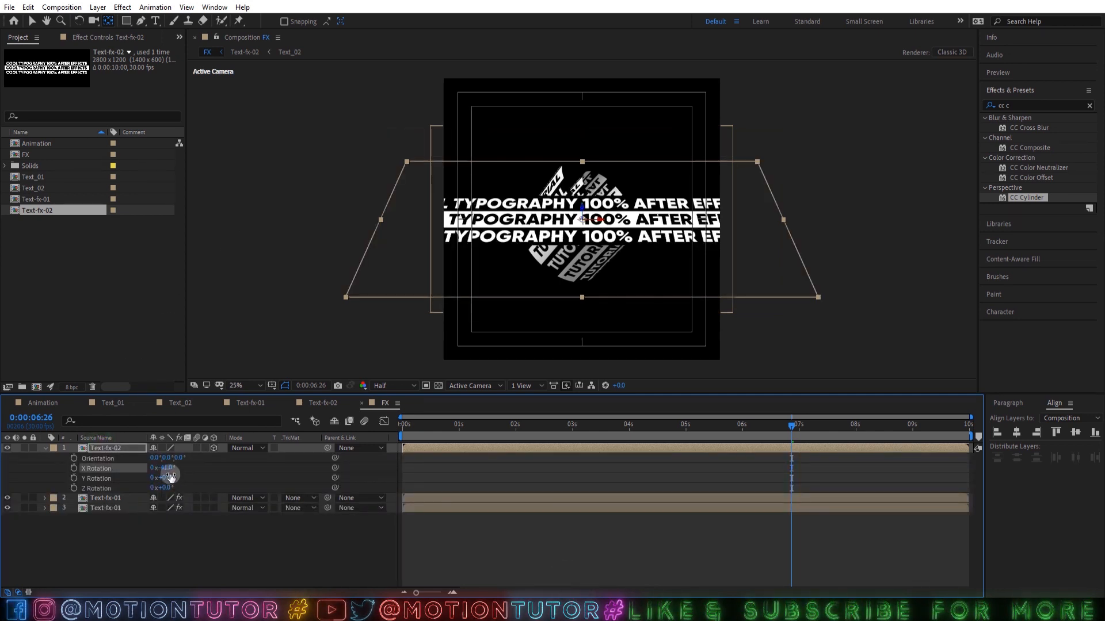
text(-30)
key(Return)
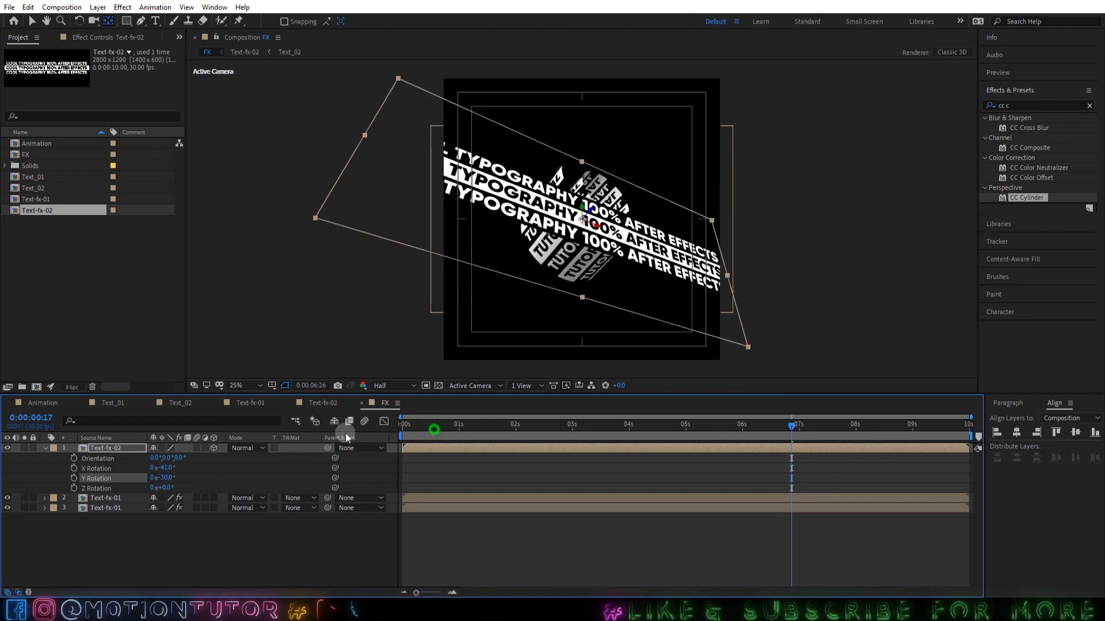
Step: Keyframe the Text-fx-02 layer's Z Rotation from 0 at the start to 3 revolutions at 0:00:09:29
key(Home)
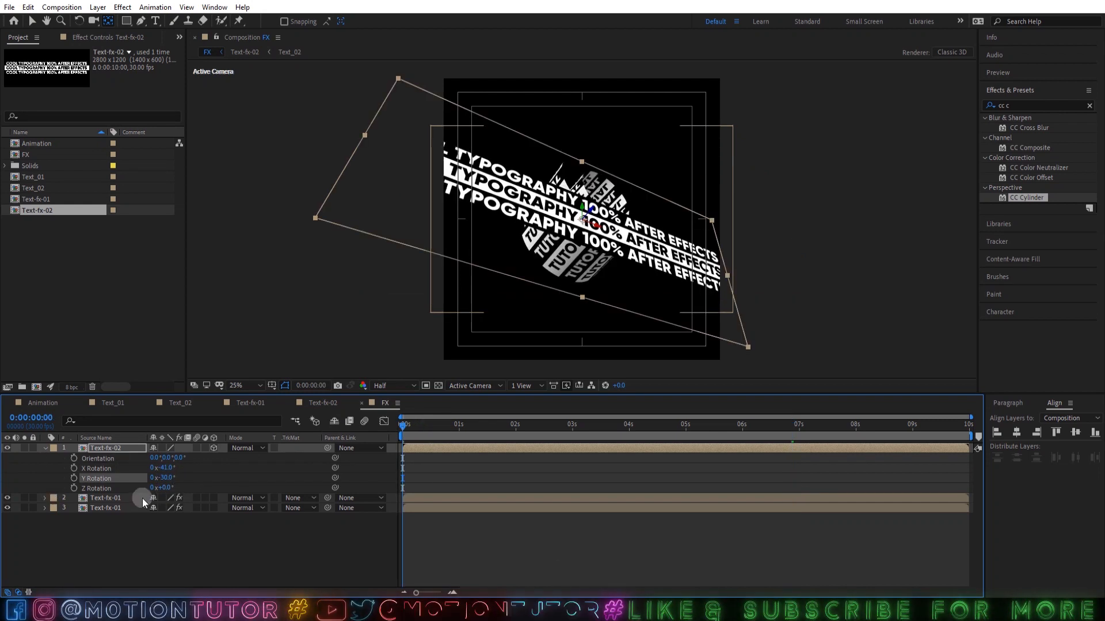
click(73, 488)
drag(477, 425, 1014, 391)
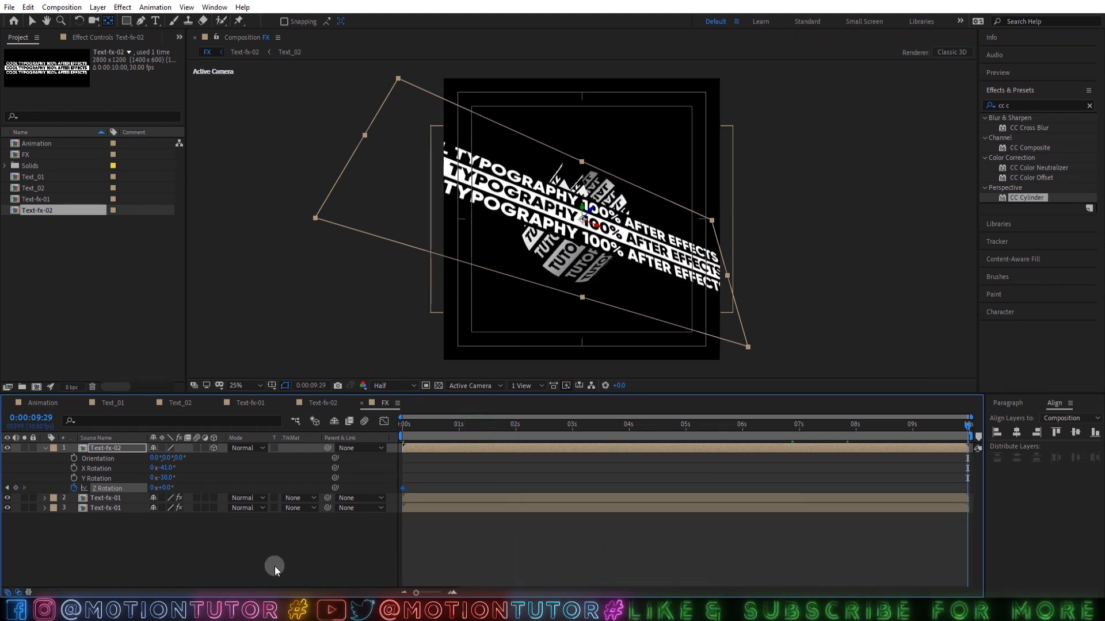
click(156, 488)
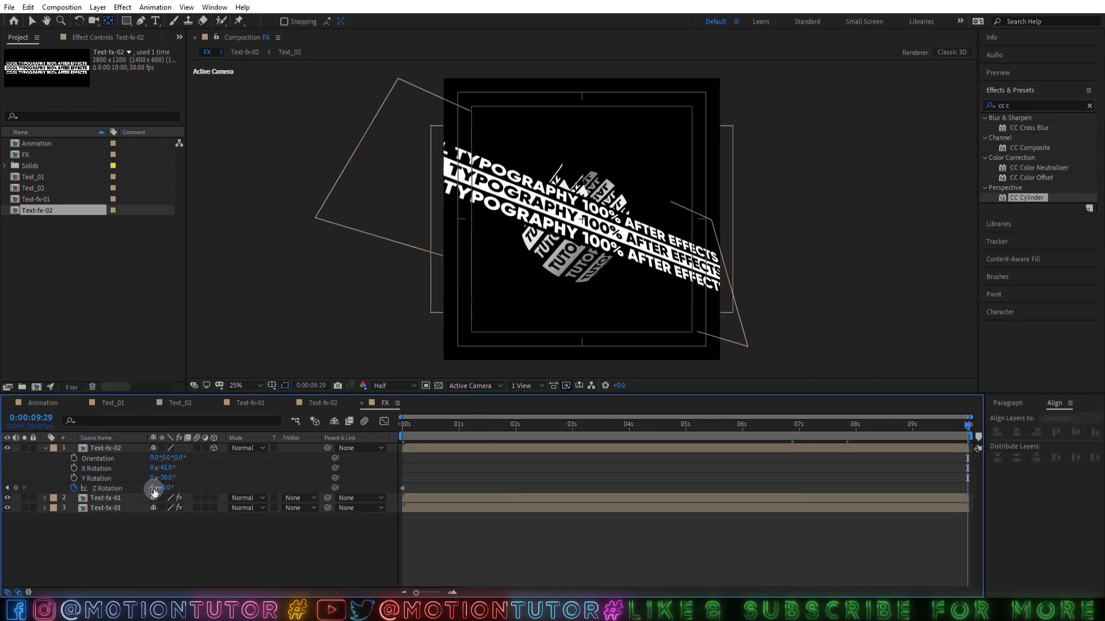
click(154, 489)
Step: Apply Polar Coordinates to the Text-fx-02 layer with Rect to Polar conversion and 100% interpolation
drag(419, 436, 721, 415)
click(1021, 105)
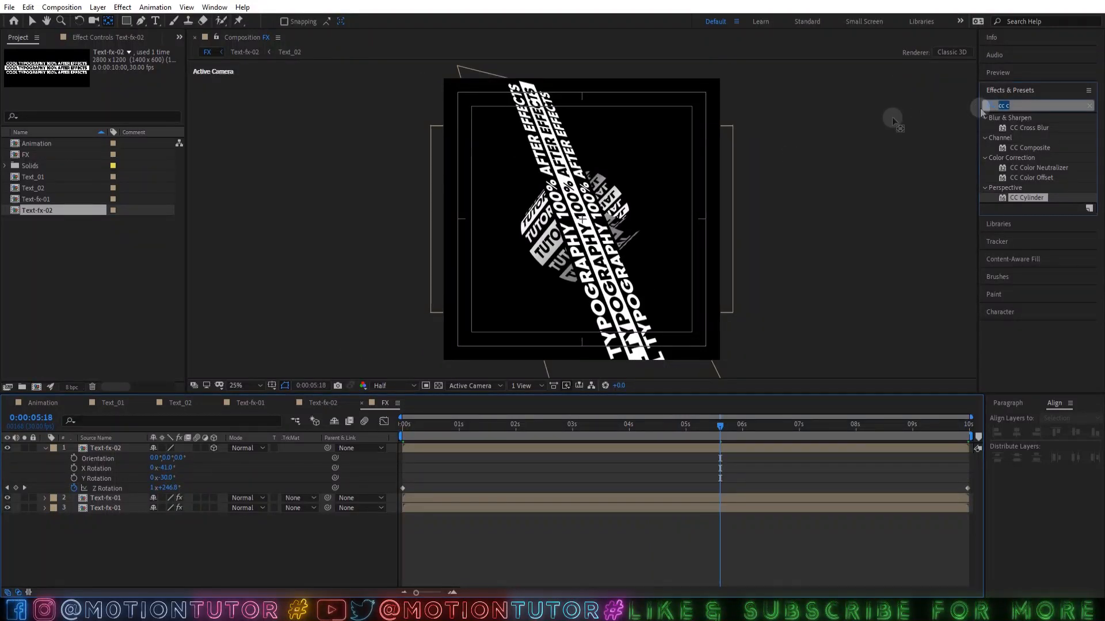
text(pola)
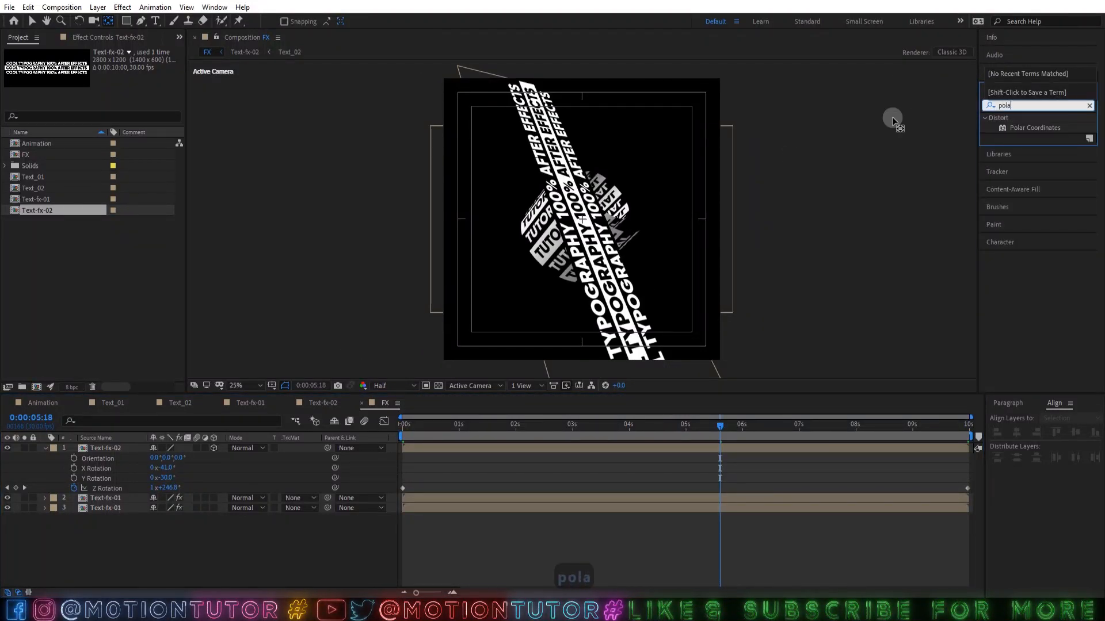
drag(1029, 127, 653, 154)
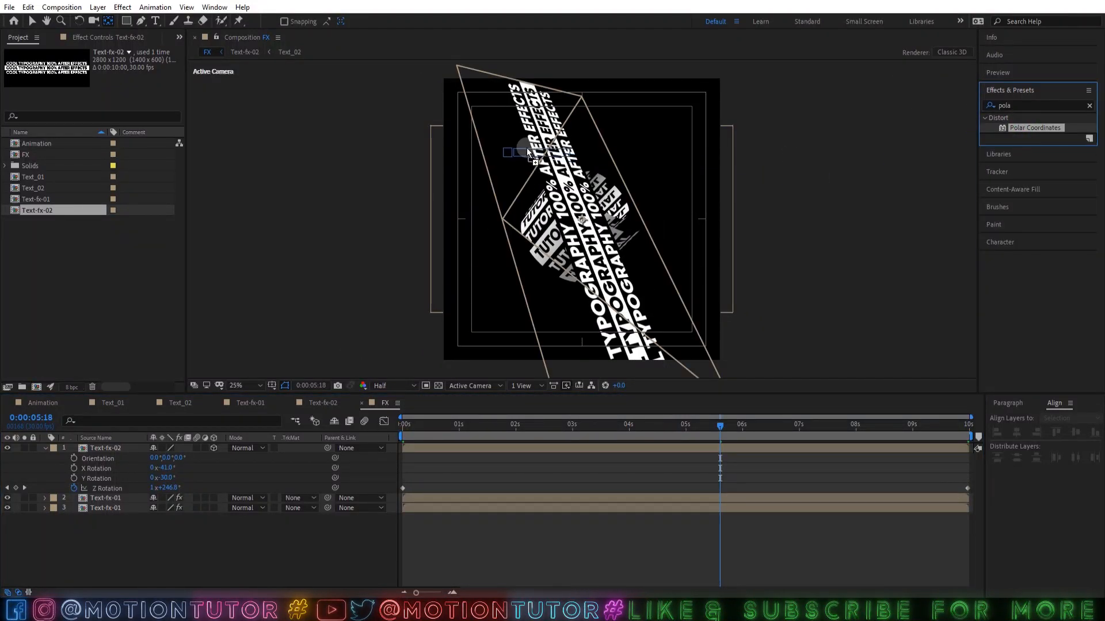
click(113, 81)
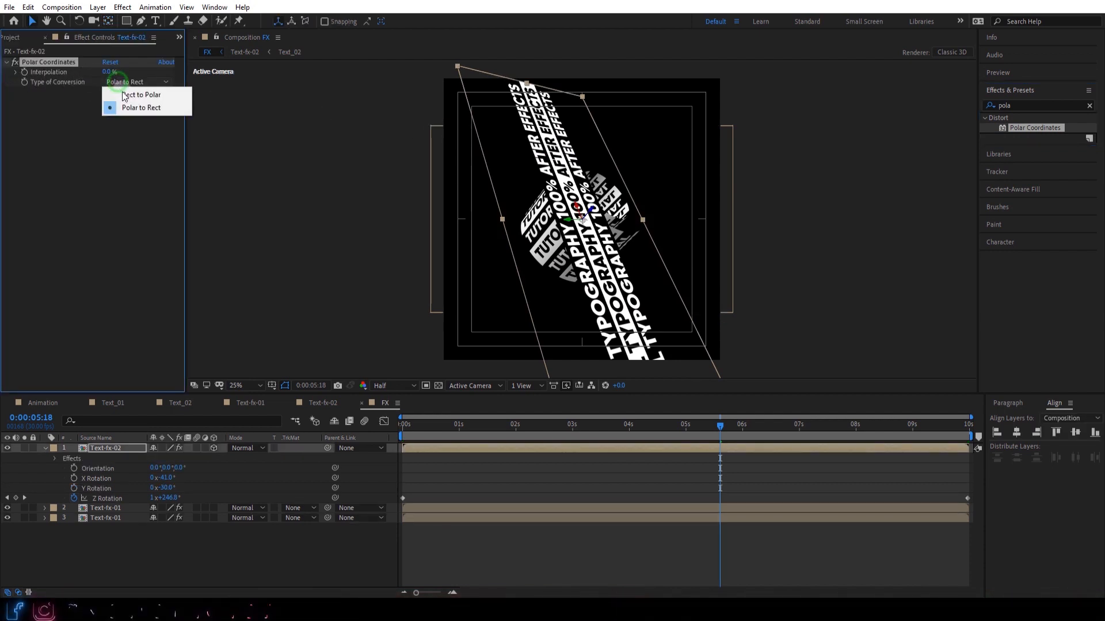
click(118, 92)
drag(104, 74, 1047, 72)
scroll(685, 172, up, 2)
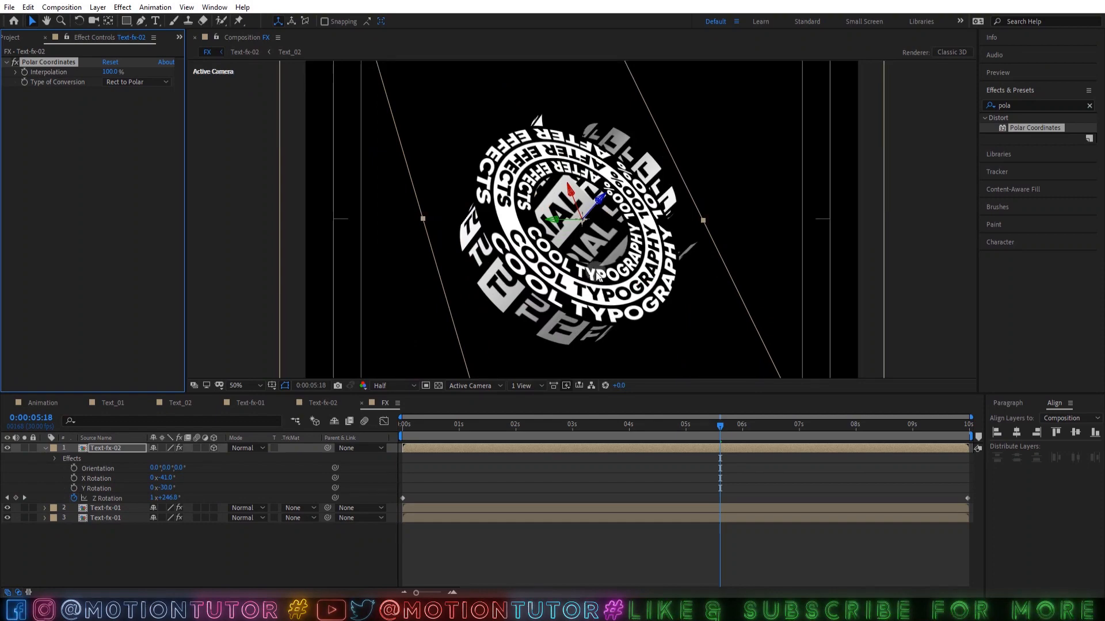
Step: Move the Text-fx-02 ring onto the cylinder's upper end and hide the outer Text-fx-01 cylinder to check the fit
drag(597, 271, 668, 195)
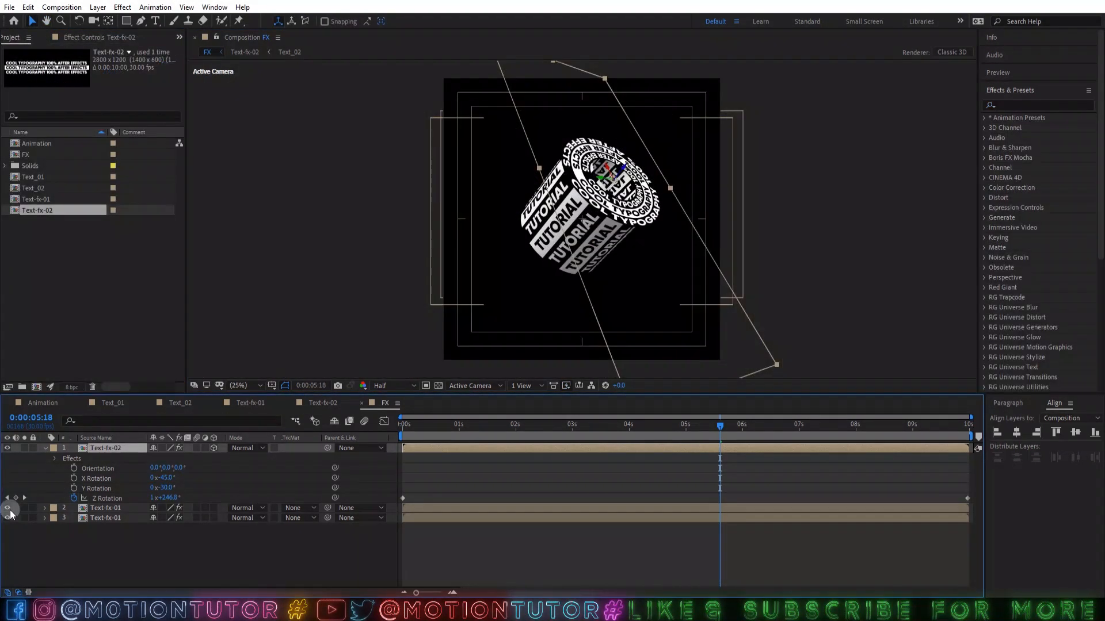
click(7, 508)
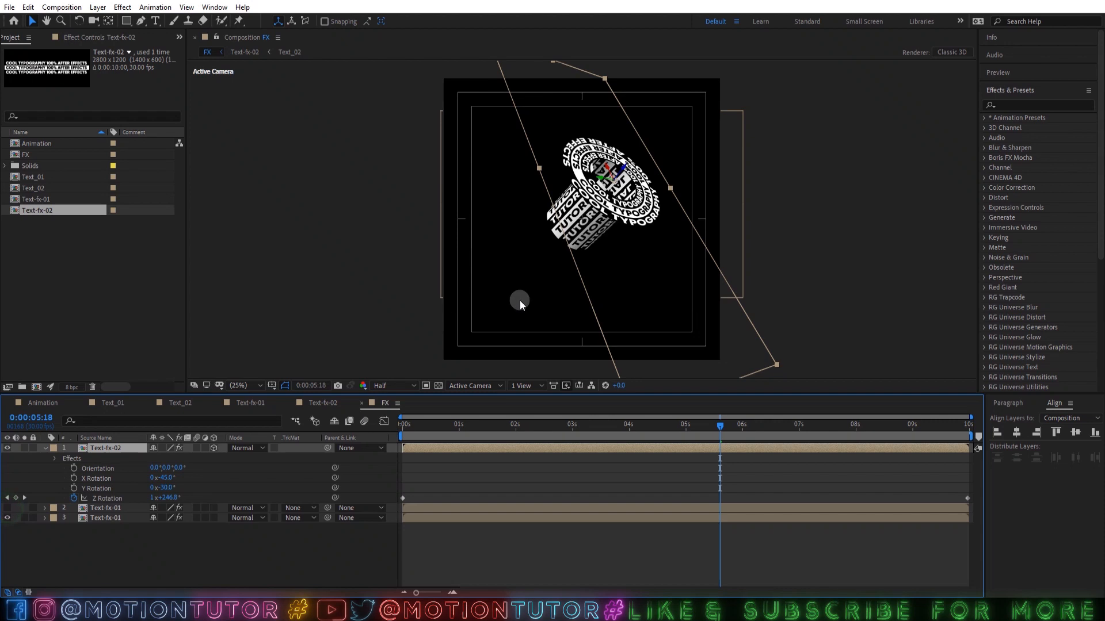
click(438, 385)
key(period)
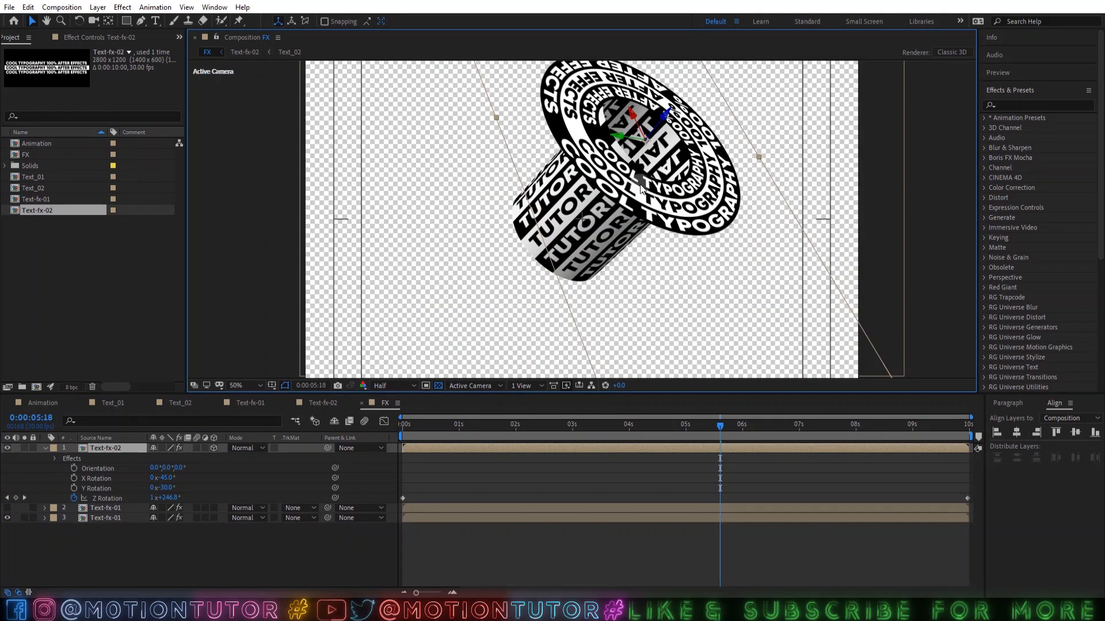
drag(640, 189, 621, 203)
Step: Fine-tune the Text-fx-02 ring's X Rotation in small increments to match the inner cylinder's tilt
click(167, 480)
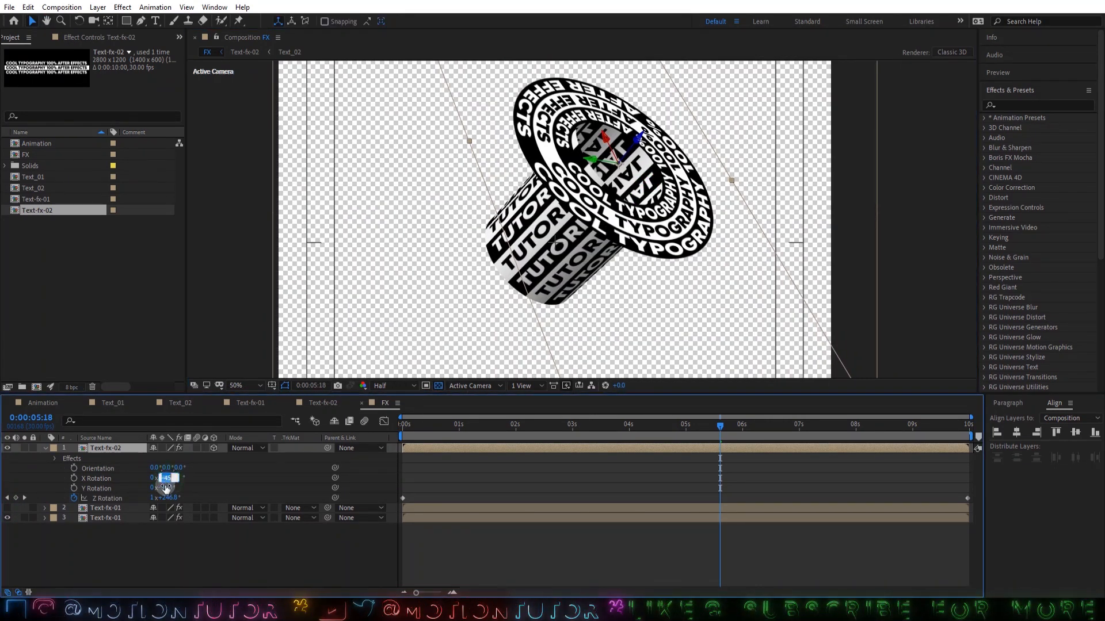
key(Up)
key(Down)
key(Down)
key(Down)
key(Down)
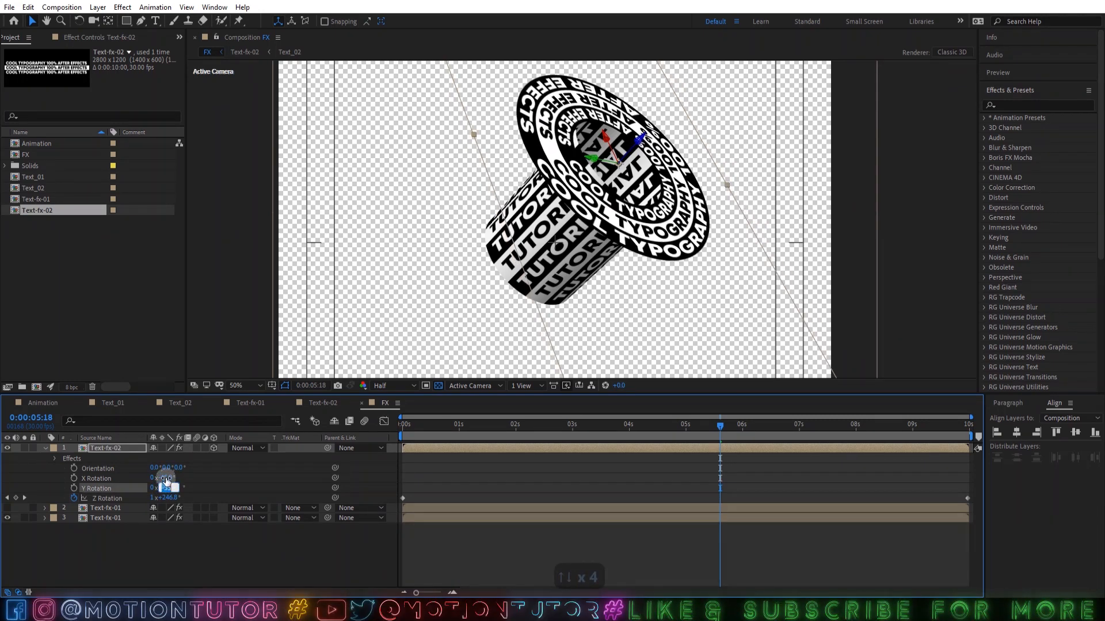
Step: Shift the inner Text-fx-01 cylinder slightly sideways to align it with the text ring
click(89, 511)
drag(570, 276, 549, 278)
click(118, 514)
Step: Set the Text-fx-02 ring's Y Rotation to -35° and X Rotation to -48°
click(167, 487)
scroll(168, 487, down, 3)
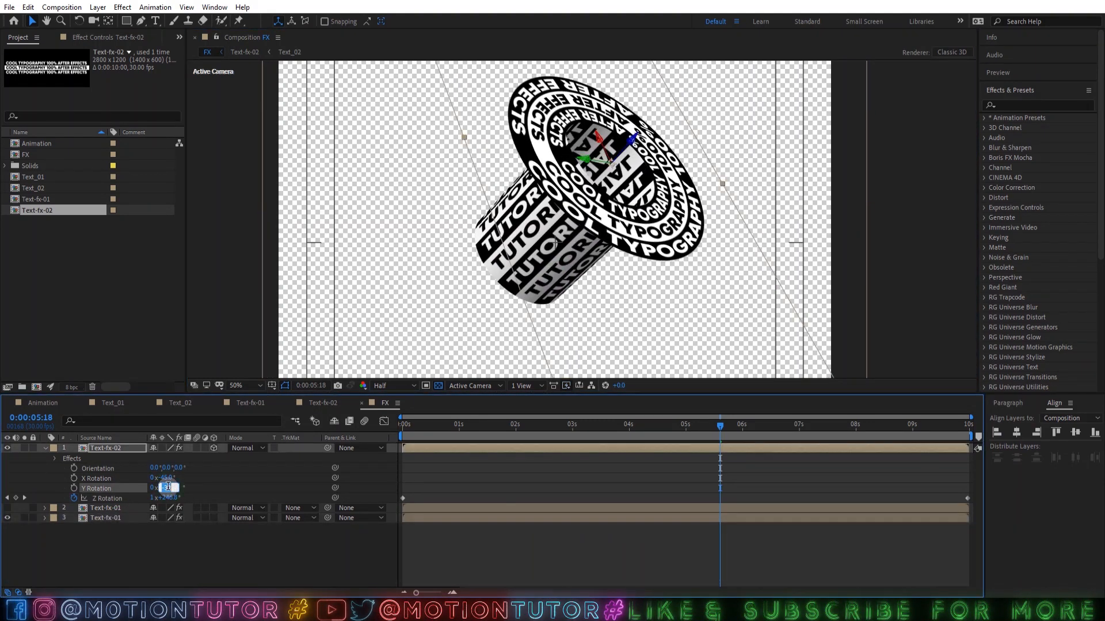
click(169, 478)
scroll(170, 478, down, 4)
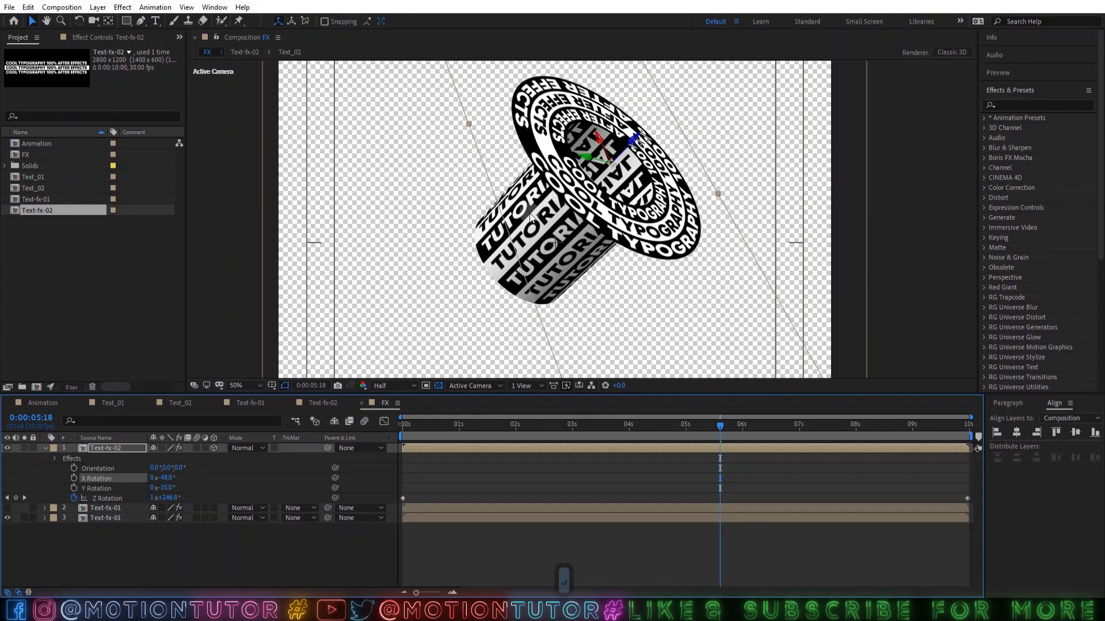
scroll(530, 217, down, 1)
scroll(597, 206, up, 1)
Step: Show the outer Text-fx-01 cylinder again and nudge it into line with the text ring
drag(489, 428, 574, 425)
click(106, 508)
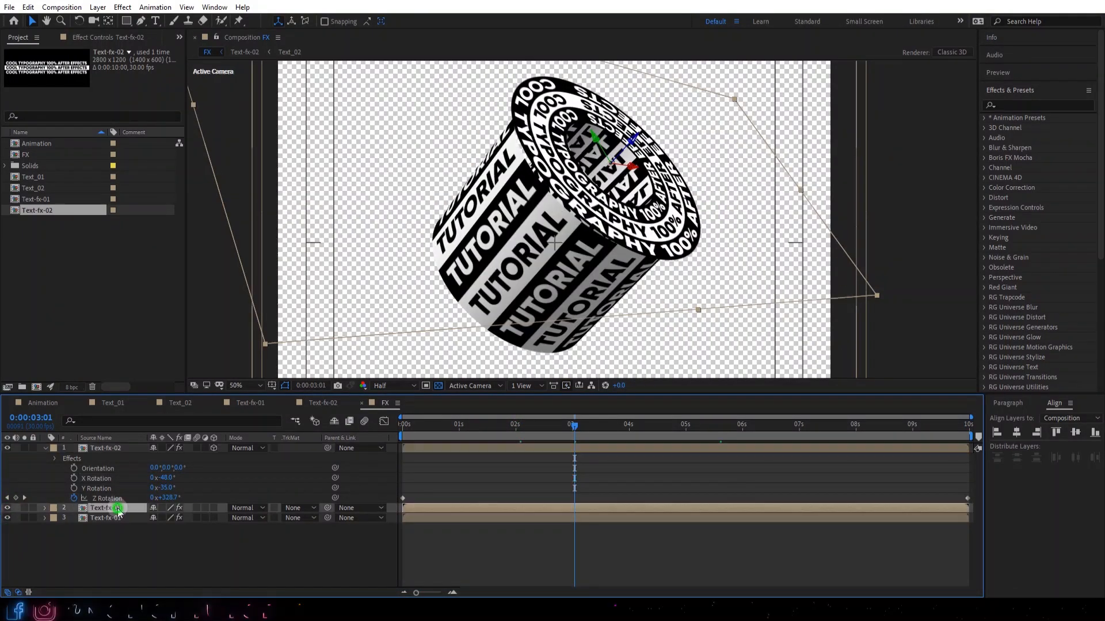
drag(480, 315, 483, 318)
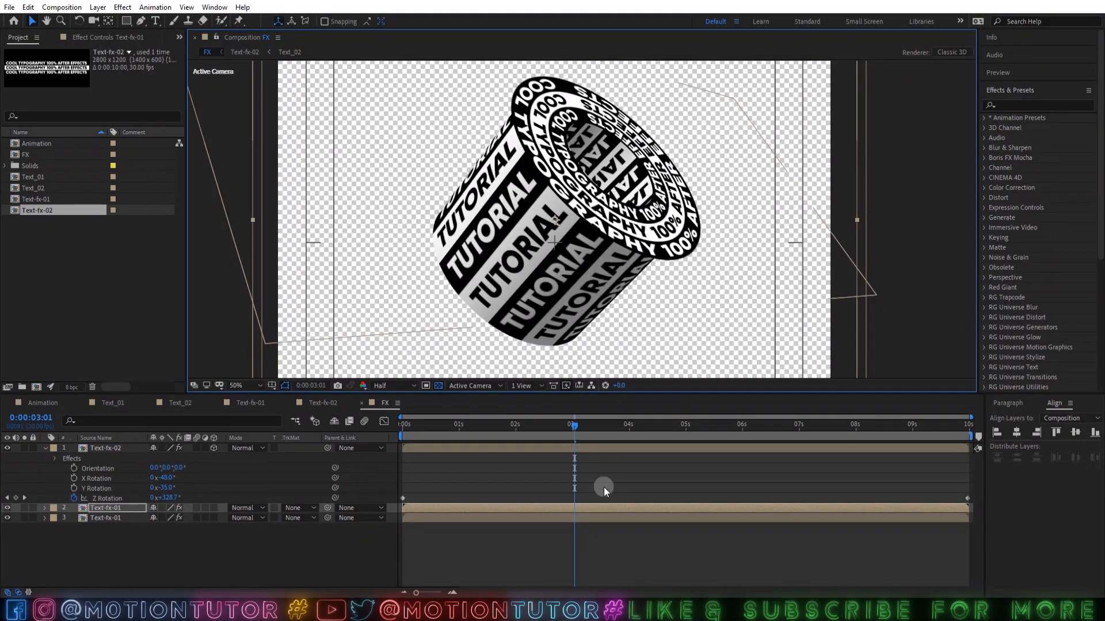
click(602, 486)
Step: Turn off the transparency grid and preview the rotating cylinder in the FX composition
key(comma)
click(439, 386)
key(space)
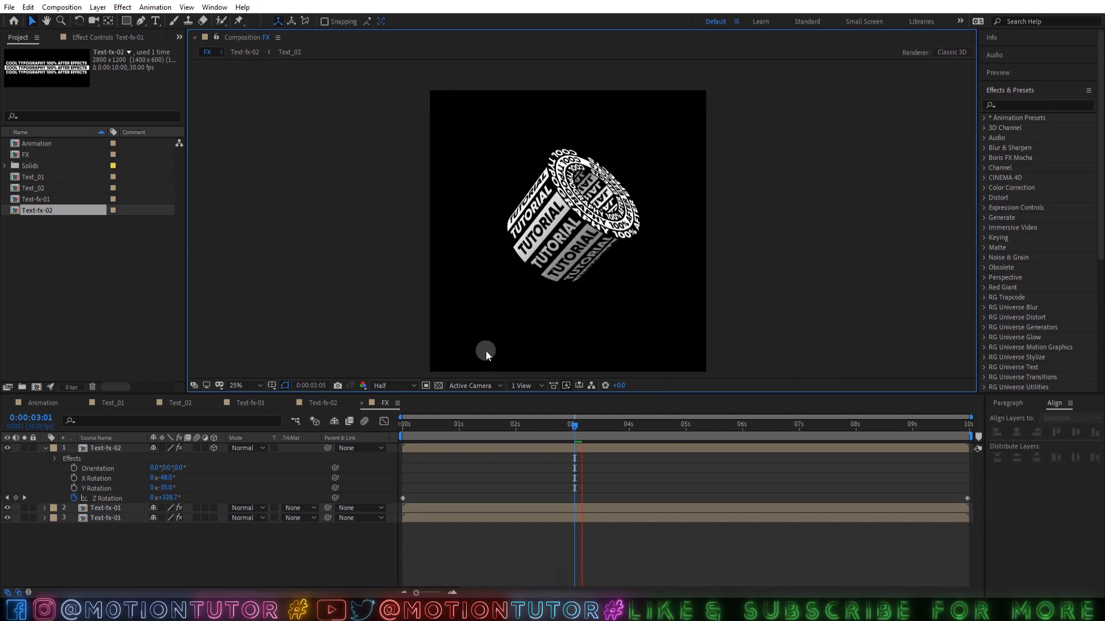
drag(549, 424, 710, 424)
Step: Set the outer Text-fx-01 layer's CC Cylinder radius to 105% and nudge the layer to meet the ring's edge
key(period)
click(110, 37)
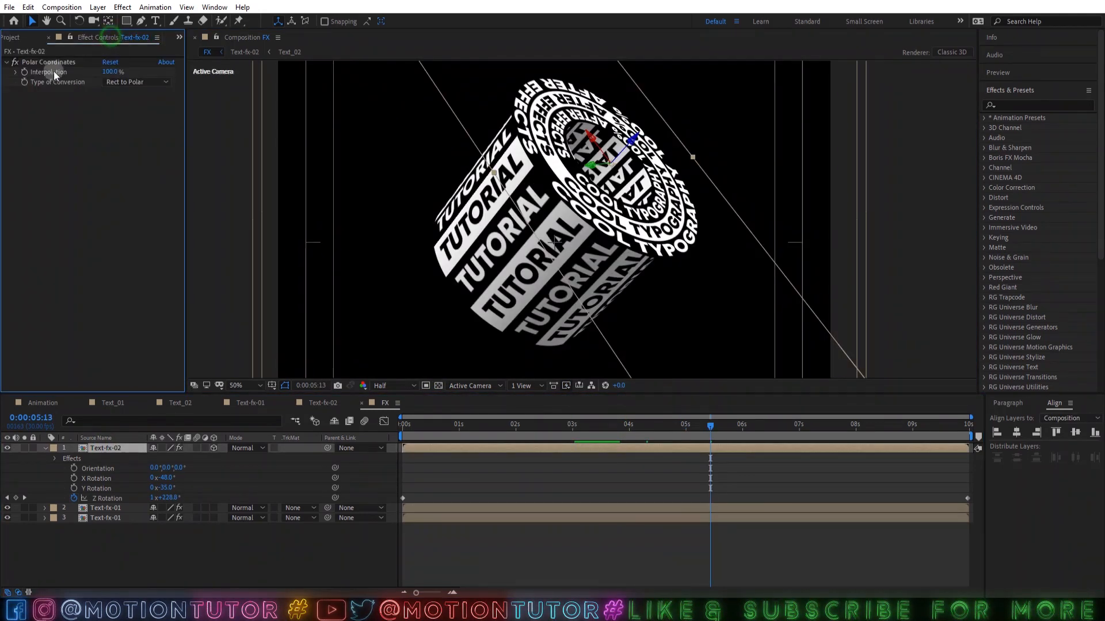
click(101, 508)
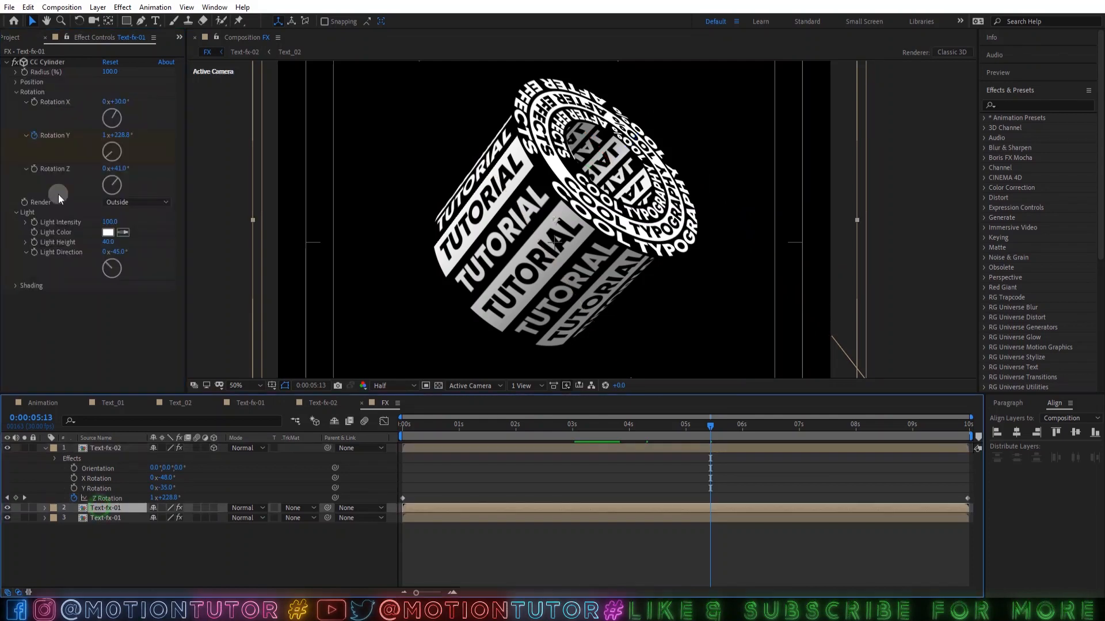
click(112, 71)
key(Up)
key(Up)
key(Up)
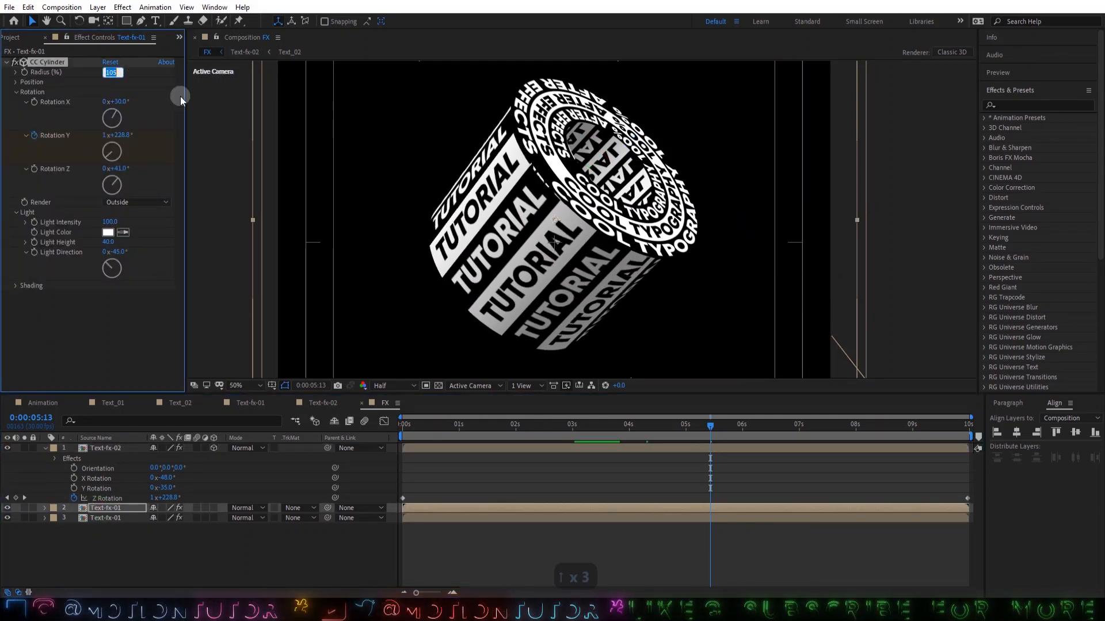
key(Return)
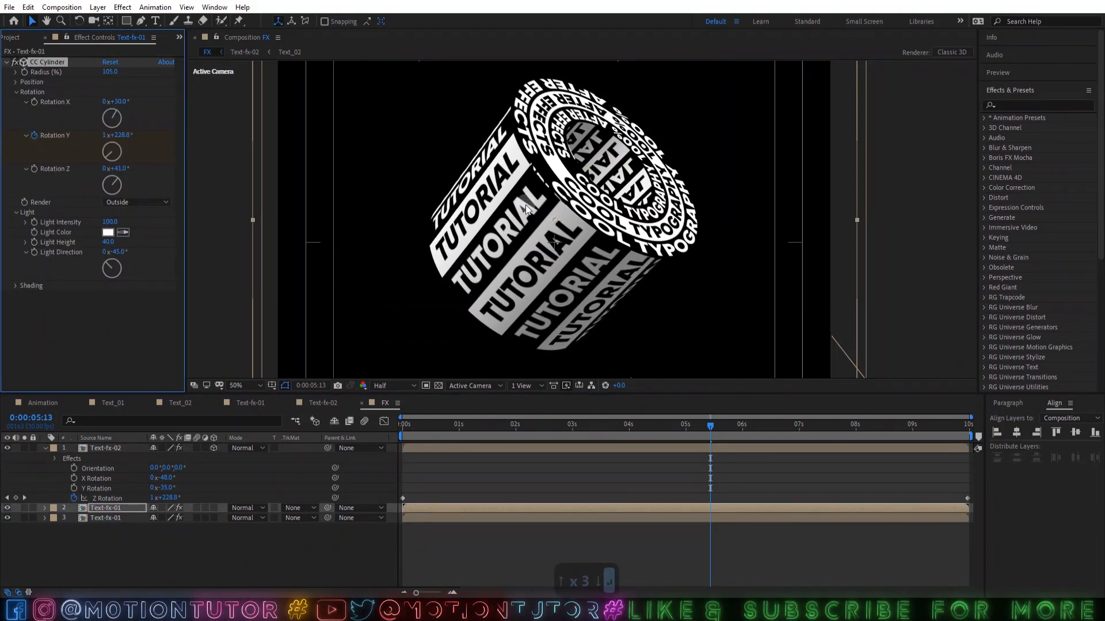
drag(525, 205, 528, 207)
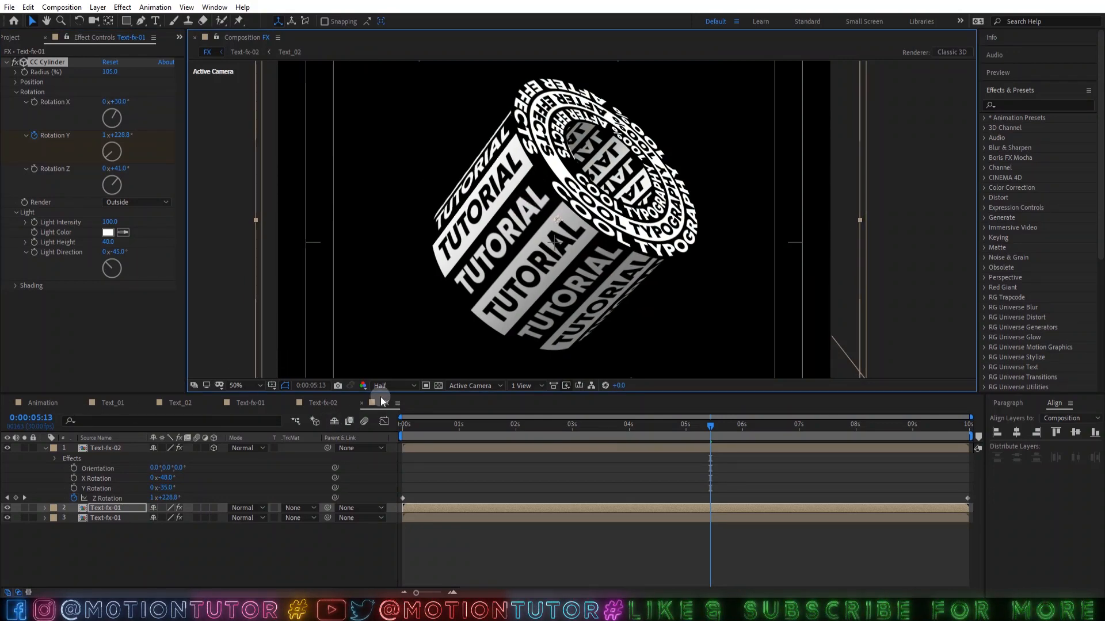
Step: Play back the FX composition from about 3 seconds to check the ring and cylinder alignment
click(507, 446)
drag(495, 431, 578, 426)
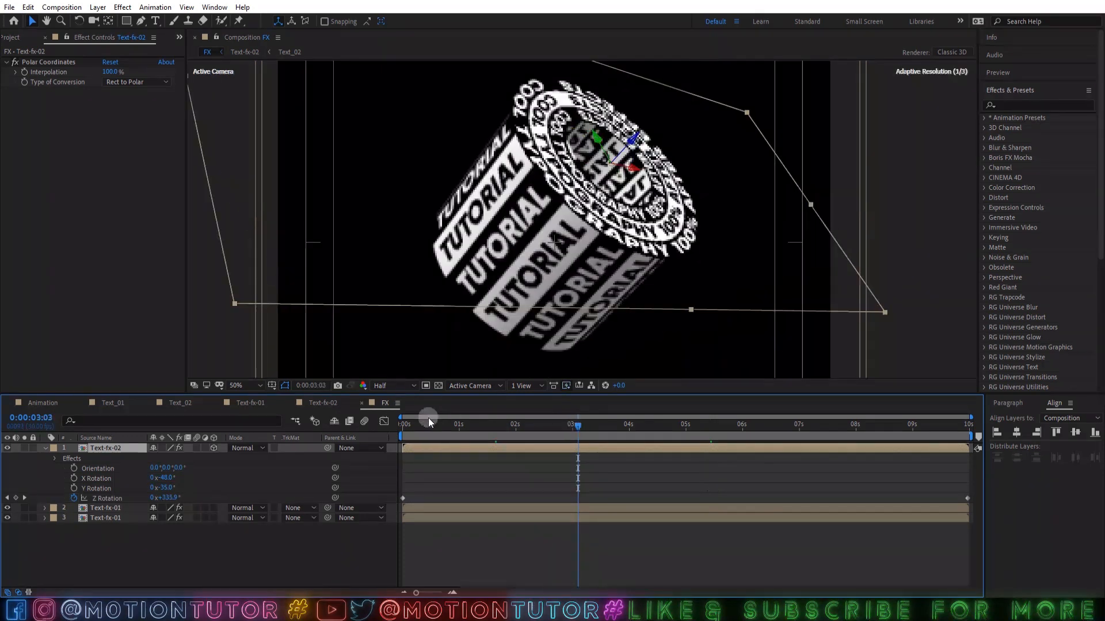
scroll(617, 261, down, 2)
key(space)
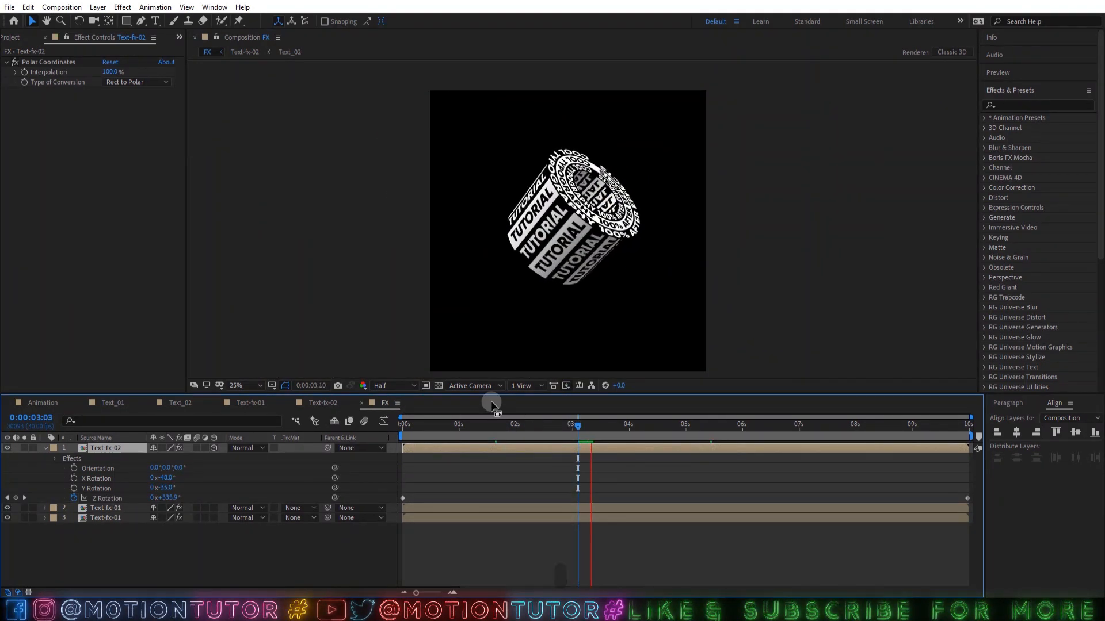
Step: Stop the preview, collapse the Text-fx-02 layer's properties and save the project
key(space)
click(45, 449)
key(ctrl+s)
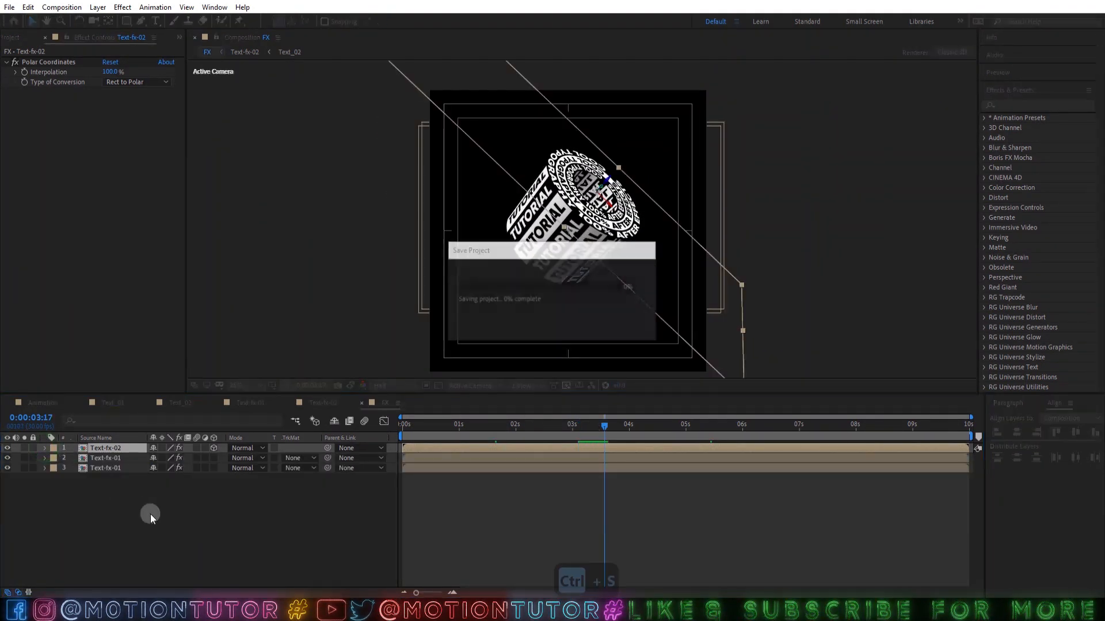
Step: Add the FX composition as the uppermost layer of the Animation composition, above Grid and BG
click(150, 516)
click(8, 38)
click(48, 271)
click(42, 402)
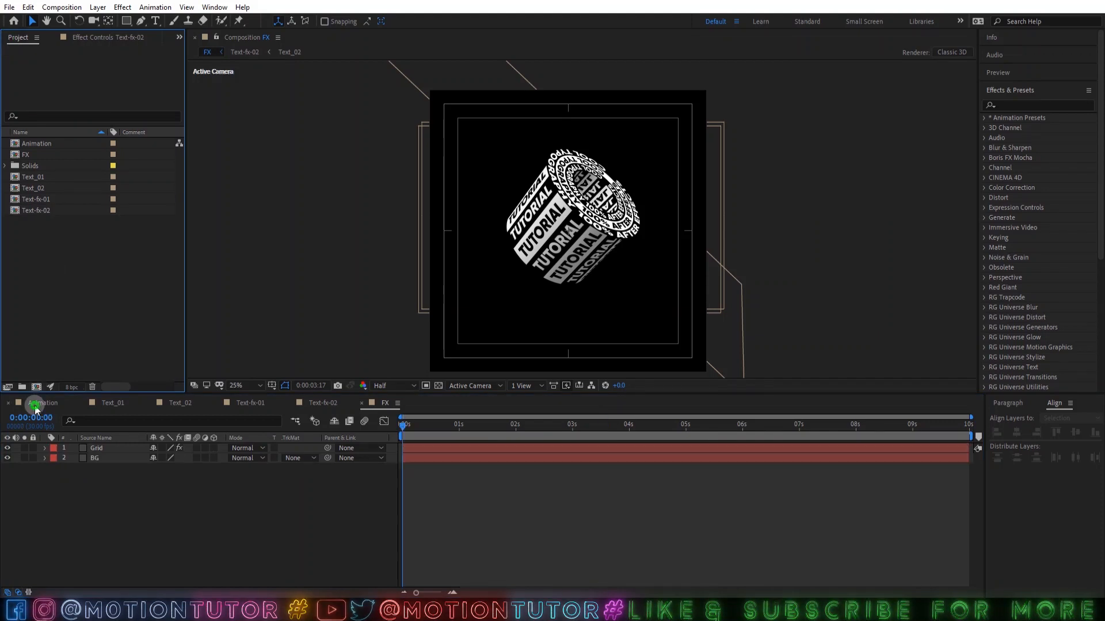
drag(25, 154, 98, 446)
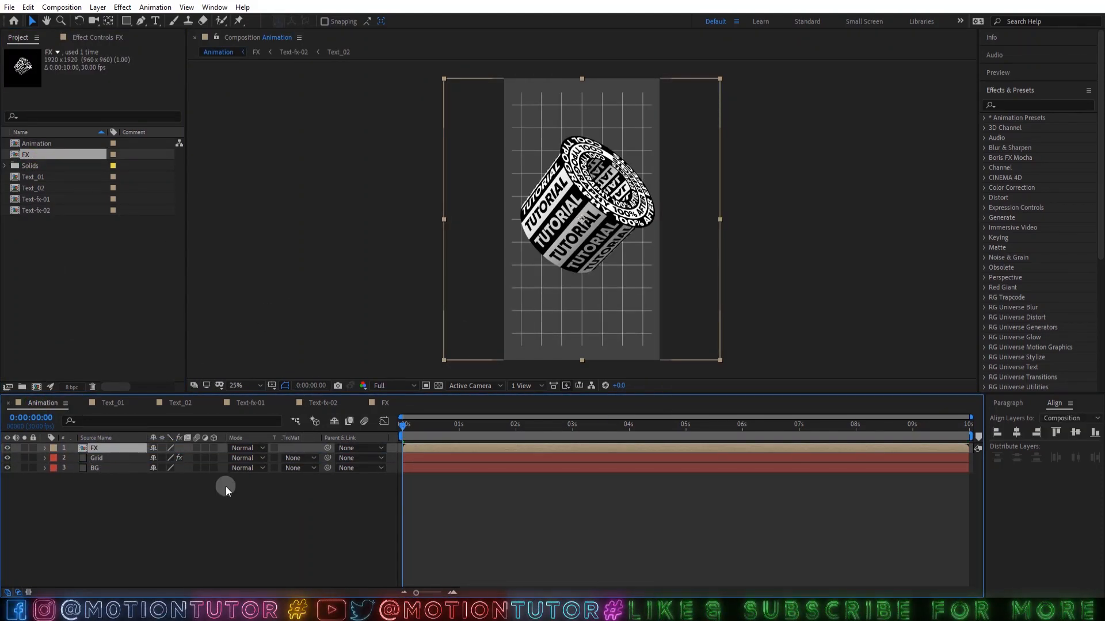
Step: Scale the FX layer to 90% and shift it slightly so the cylinder sits centred over the grid
text(s90)
key(Return)
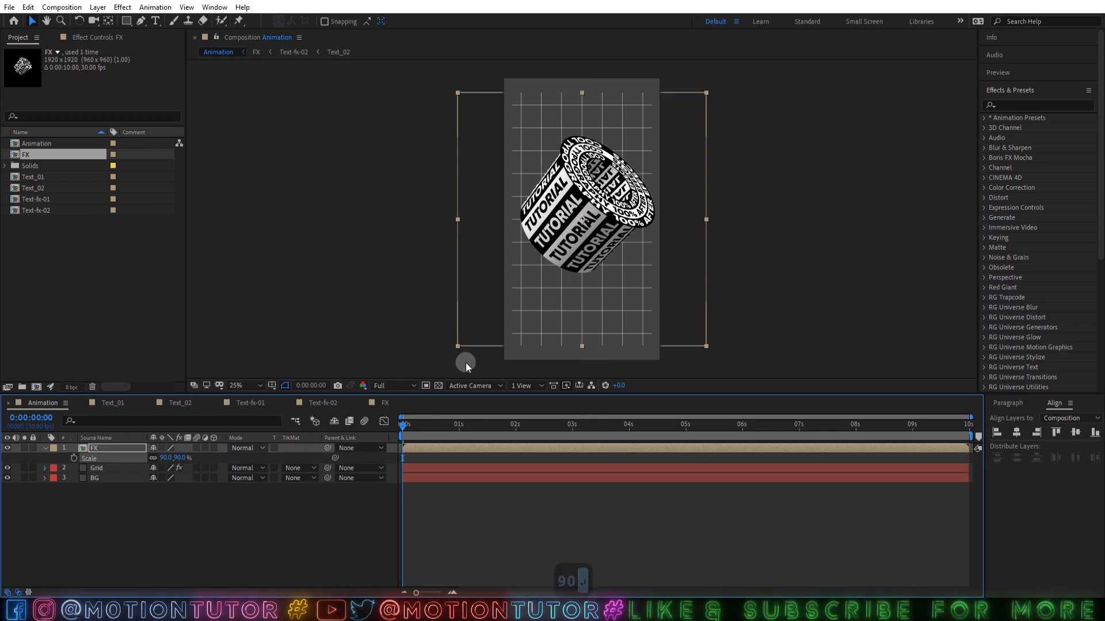
drag(626, 234, 623, 244)
Step: Turn on the Title/Action Safe guides and preview the Animation composition to about 1:25
click(299, 426)
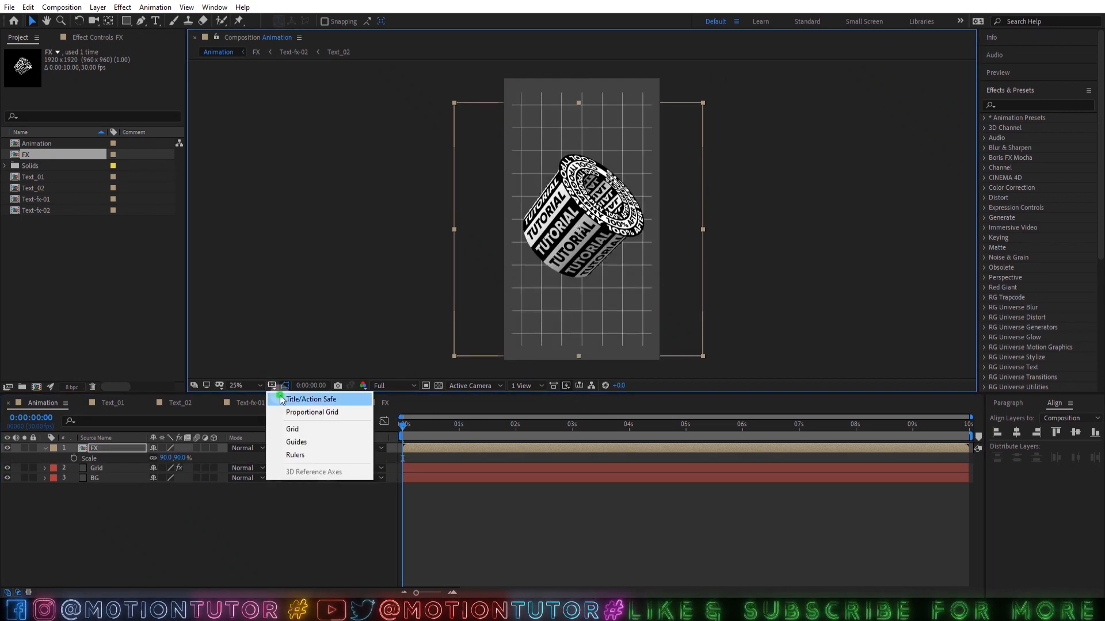
click(316, 395)
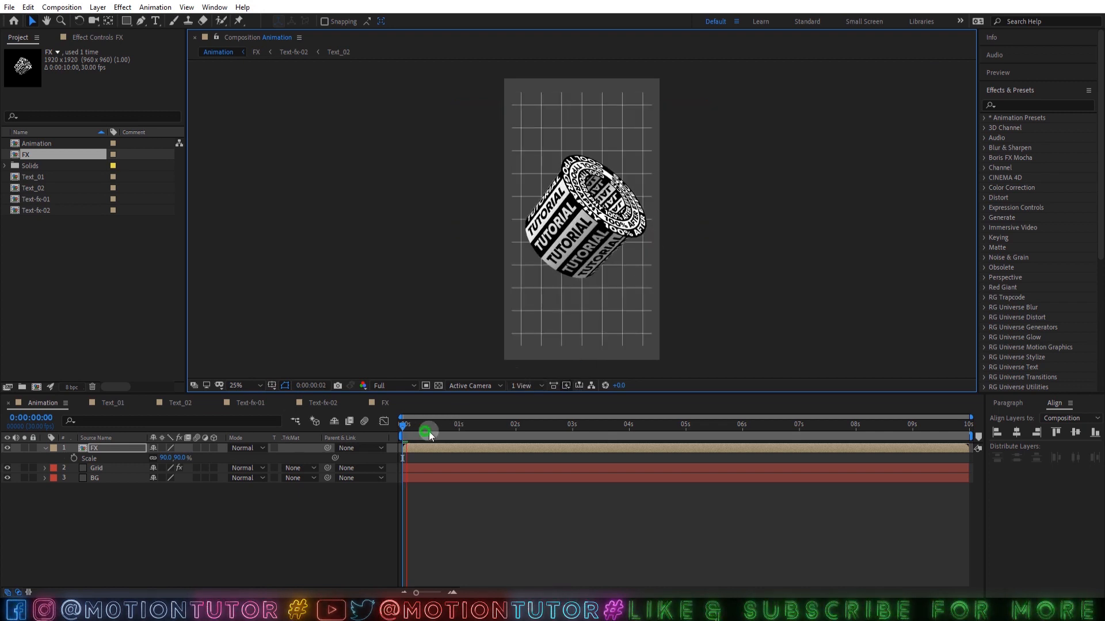
drag(427, 430, 495, 431)
Step: Replace the text in the Text_01 composition with #DONE_01
double_click(35, 178)
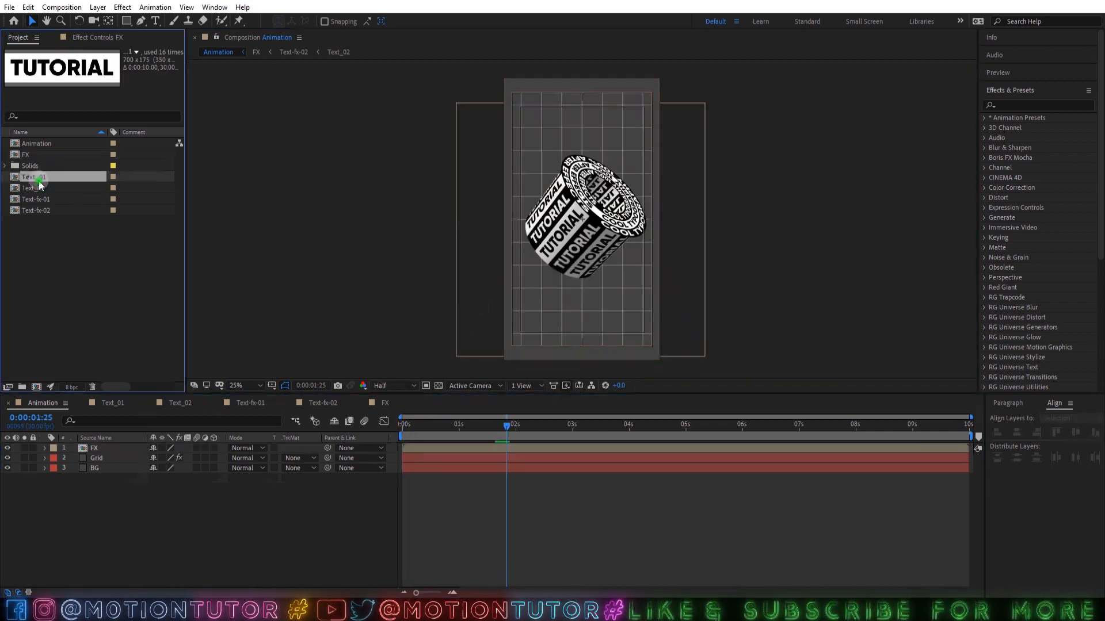
click(491, 200)
double_click(492, 199)
text(#done_001)
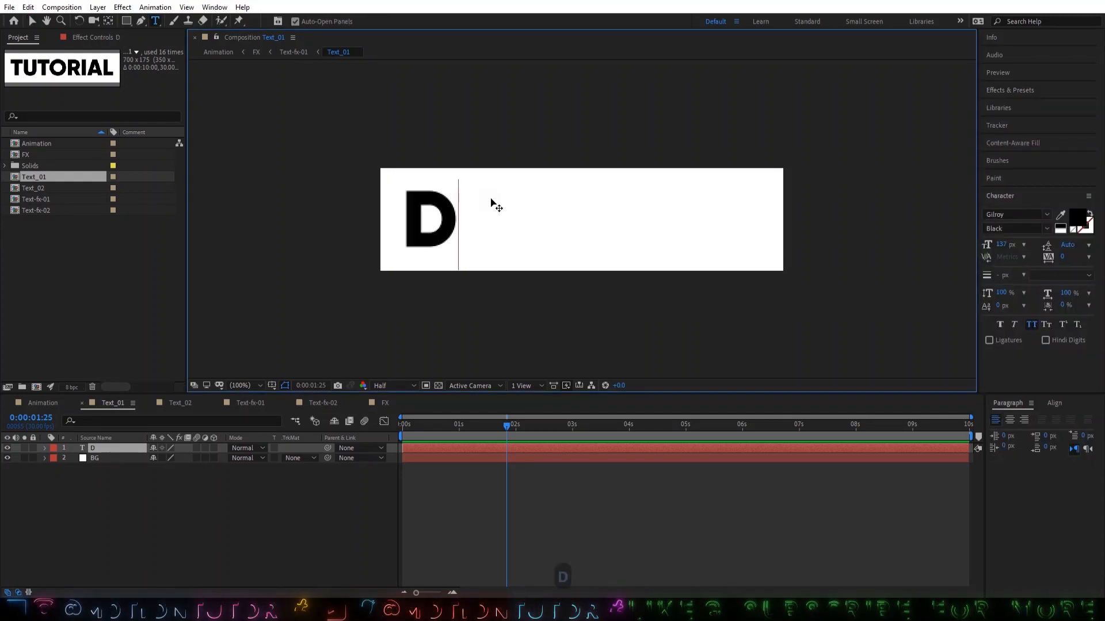
key(BackSpace)
key(BackSpace)
text(1)
Step: Nudge the #DONE_01 text to centre it on its background and check the cylinder in the Animation composition
click(32, 24)
drag(538, 209, 529, 210)
click(31, 401)
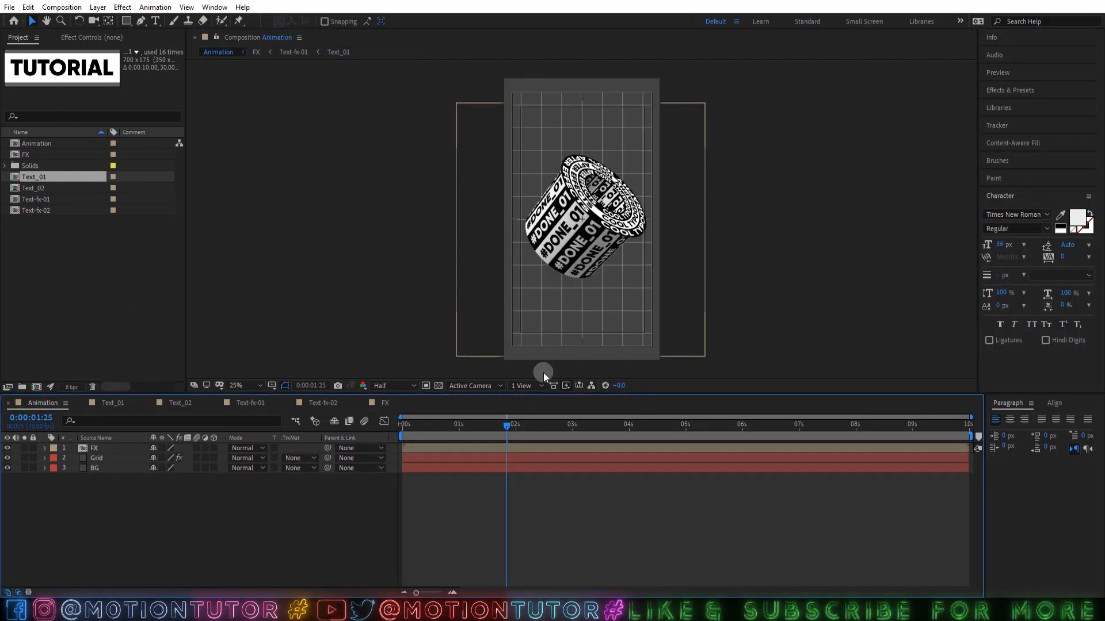
drag(526, 420, 604, 423)
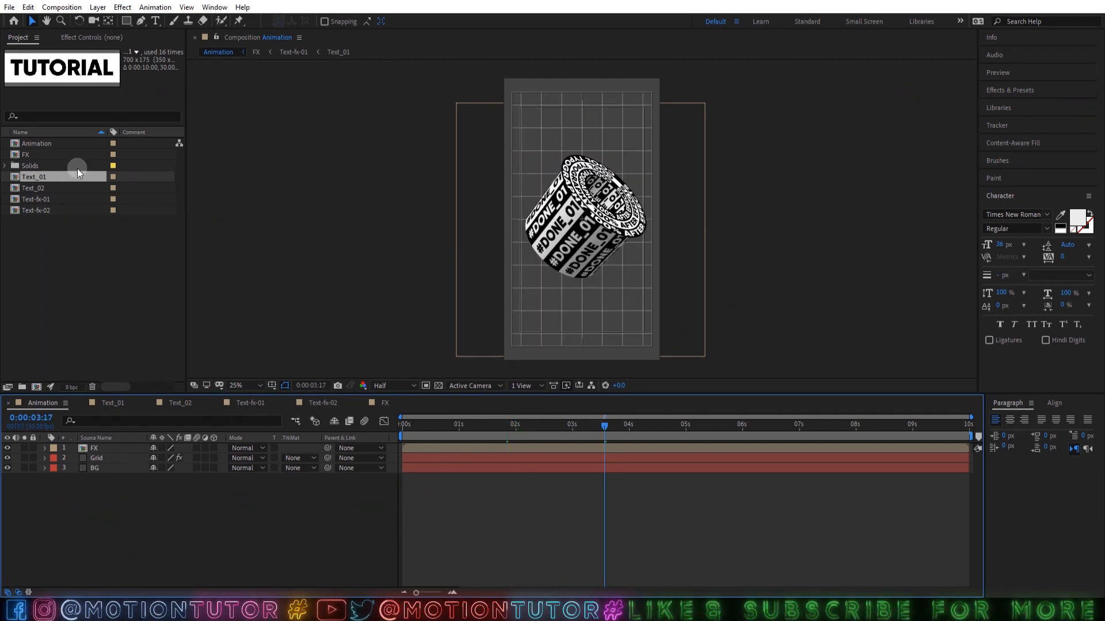
Step: Replace the Text_02 text with THANK YOU SO MUCH FOR WATCHING, spaced with tracking 82 and centred horizontally
double_click(40, 187)
double_click(599, 221)
text(Tha)
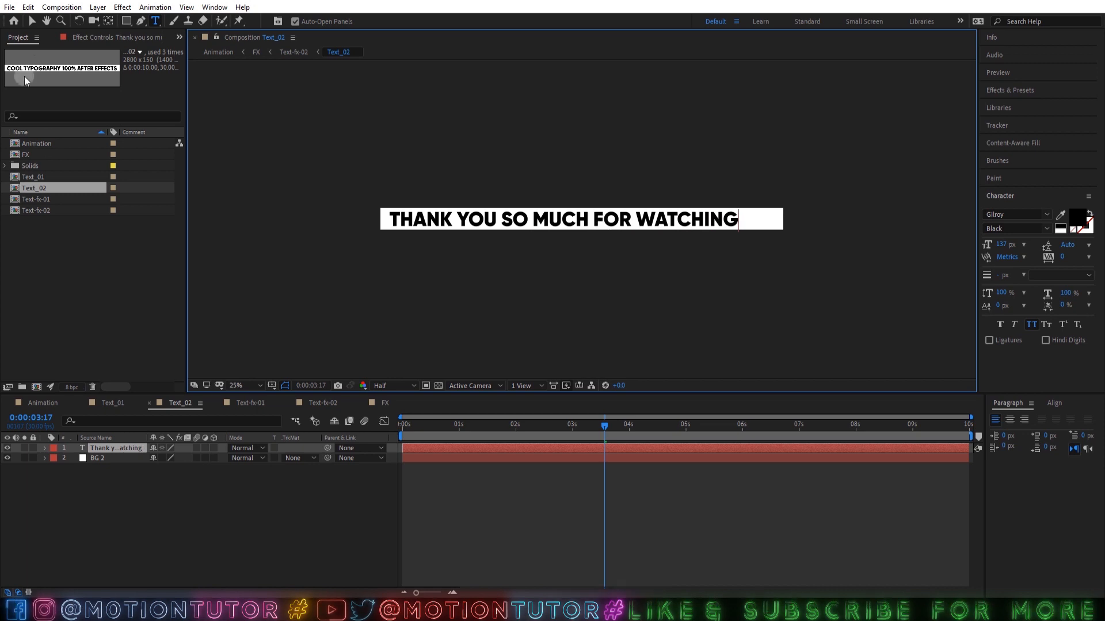
click(32, 21)
click(1052, 404)
click(1016, 431)
Step: Play back the Animation composition from about 3:11 to check the updated cylinder and ring text
click(42, 402)
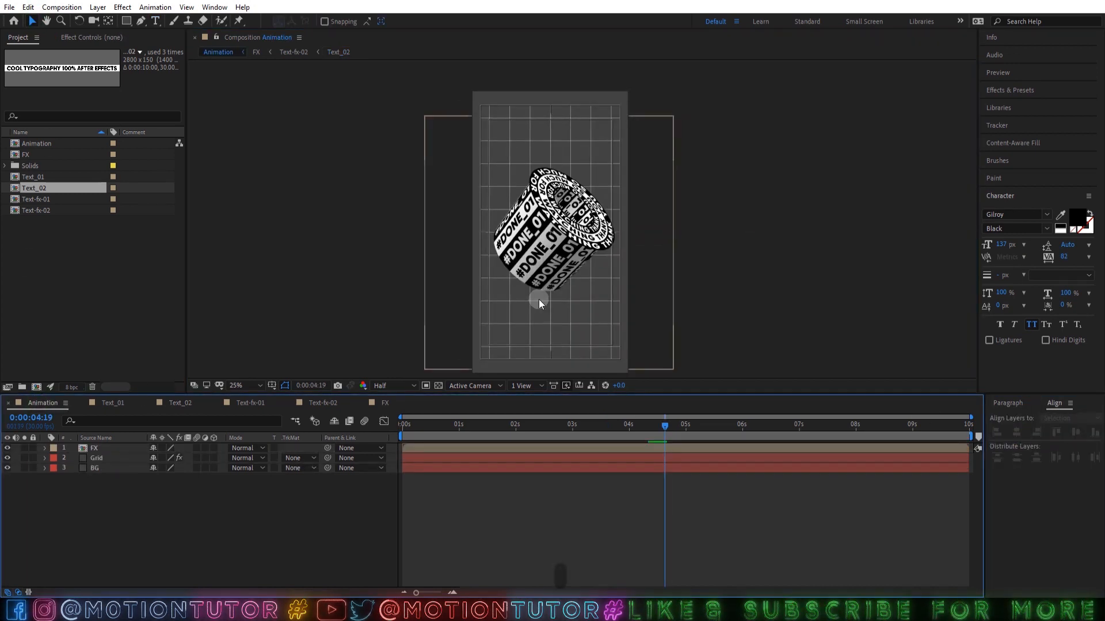
drag(632, 436, 592, 419)
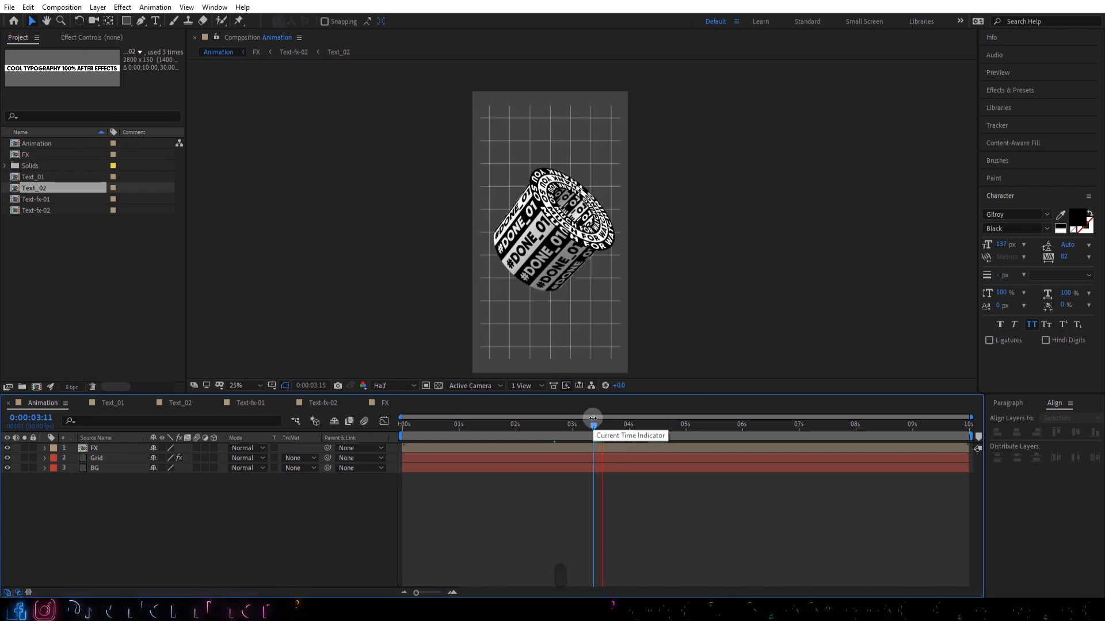